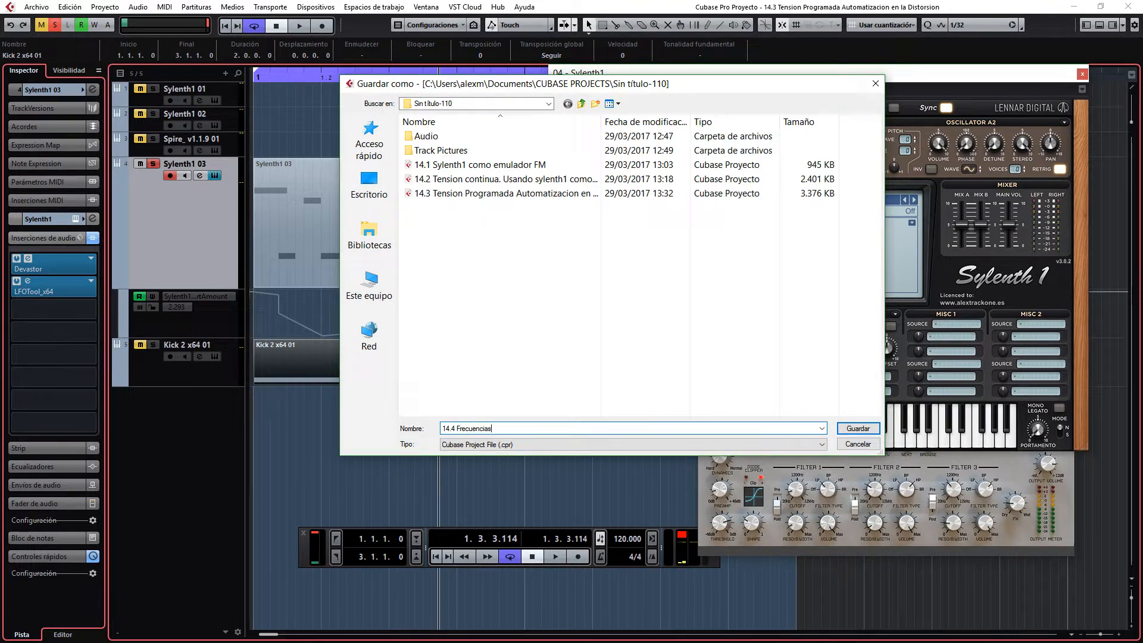
# - Save the project under the new name "14.4 Frecuencias Resonantes. Eliminando la basura"
pyautogui.write('Frecuencias Respnantes')
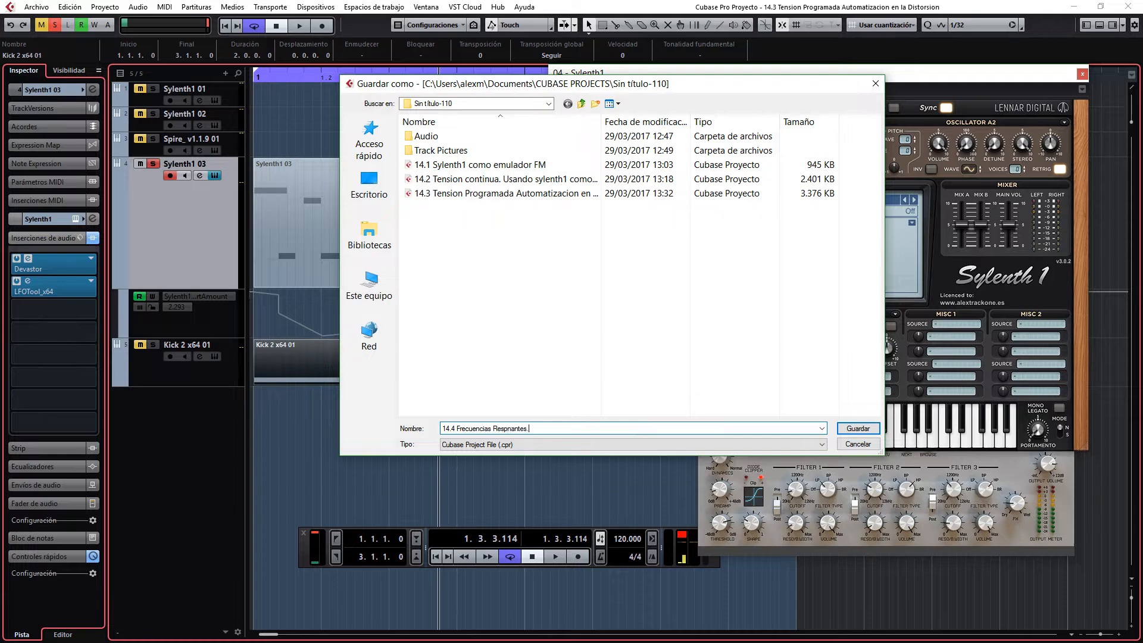
pyautogui.press('BackSpace')
pyautogui.press('BackSpace')
pyautogui.press('BackSpace')
pyautogui.press('BackSpace')
pyautogui.press('BackSpace')
pyautogui.write('onantes. Eliminando la basura')
pyautogui.click(853, 428)
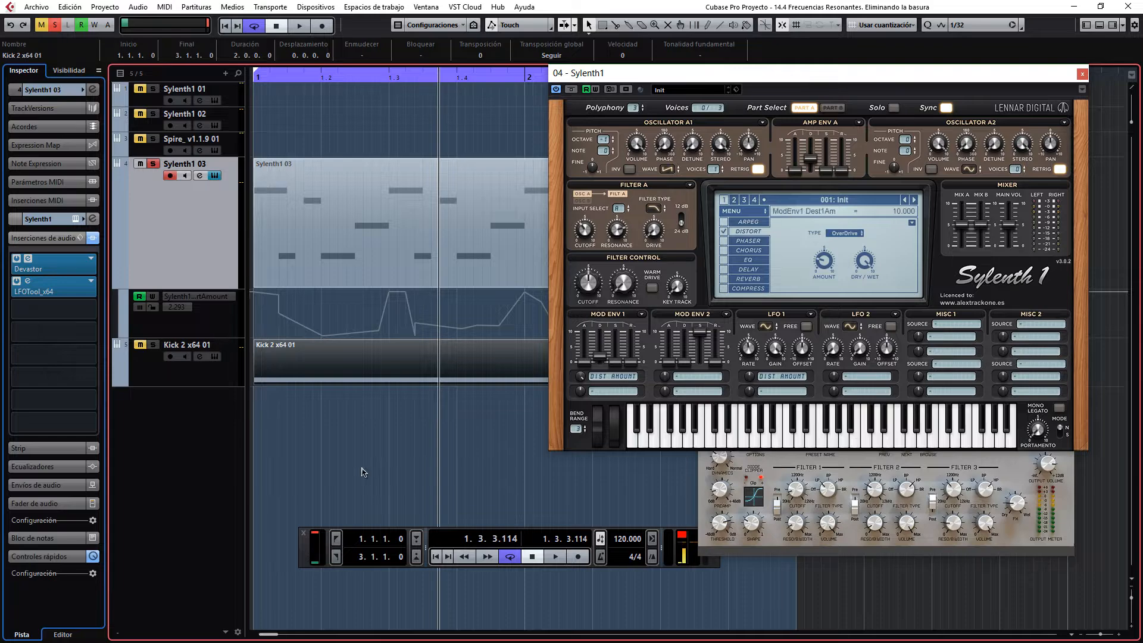
# - Unsolo the Sylenth1 03 track and put away its open plug-in windows and automation lane
pyautogui.click(153, 164)
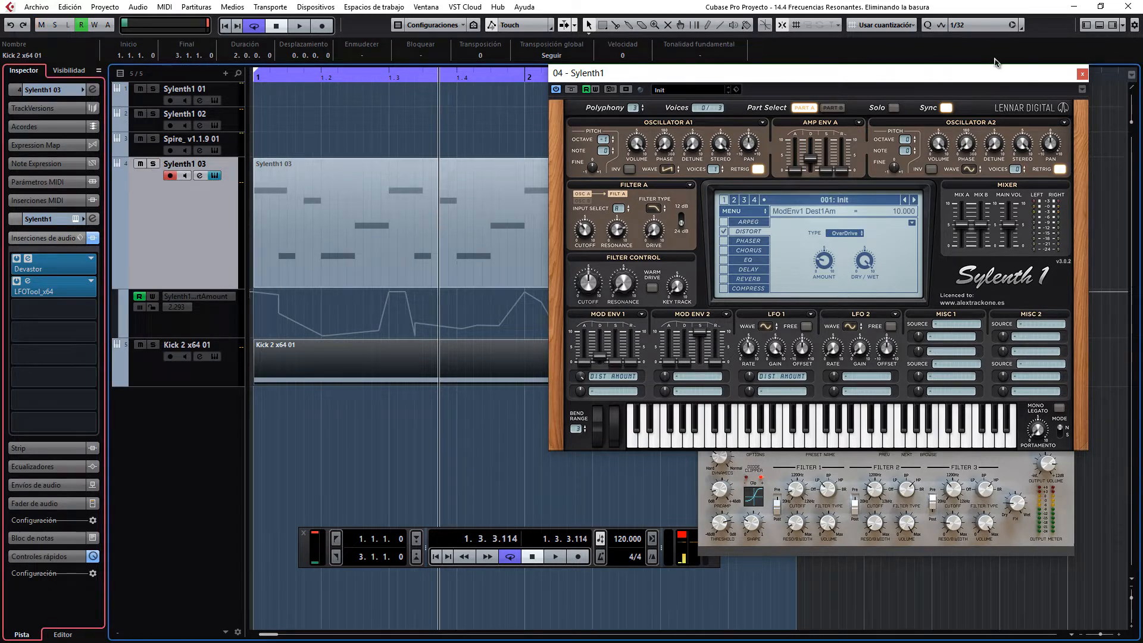
pyautogui.click(1083, 74)
pyautogui.click(1070, 398)
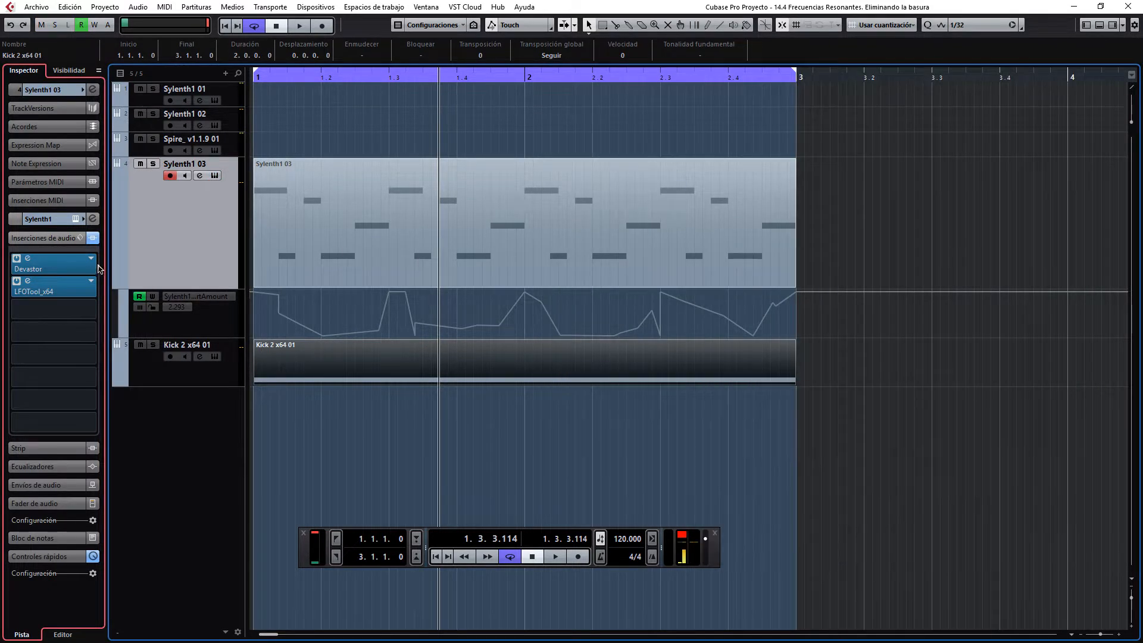
pyautogui.click(119, 285)
# - Add one instrument track with Sylenth1 below the Kick 2 x64 01 track, routed to Stereo Out
pyautogui.rightClick(205, 332)
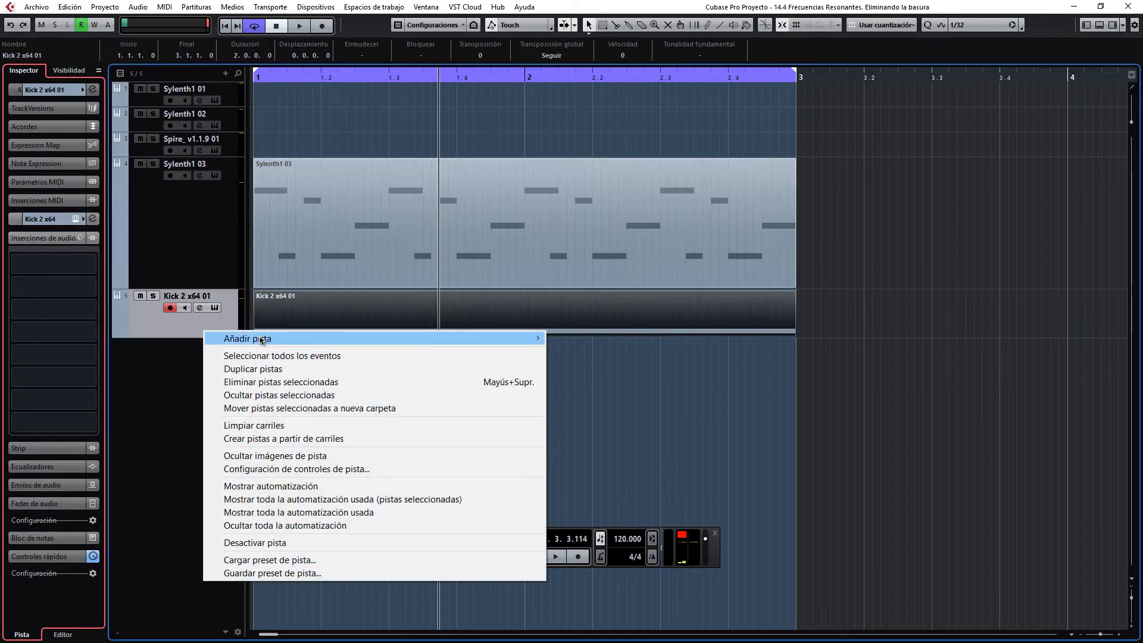
pyautogui.moveTo(262, 339)
pyautogui.click(610, 355)
pyautogui.click(493, 262)
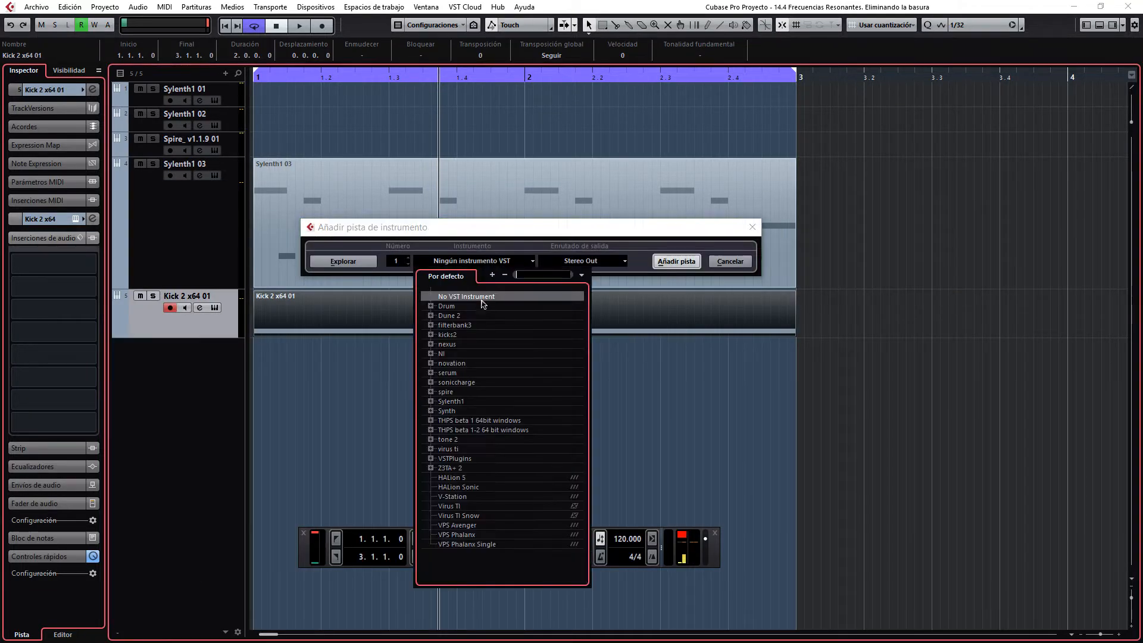
pyautogui.click(430, 401)
pyautogui.click(470, 411)
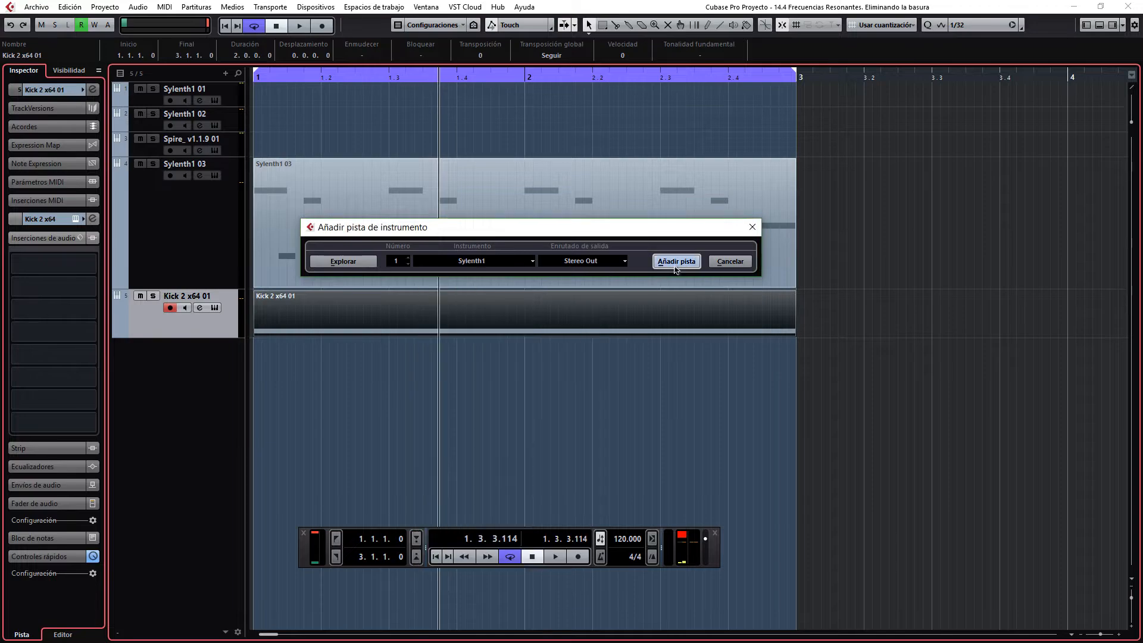
pyautogui.click(677, 262)
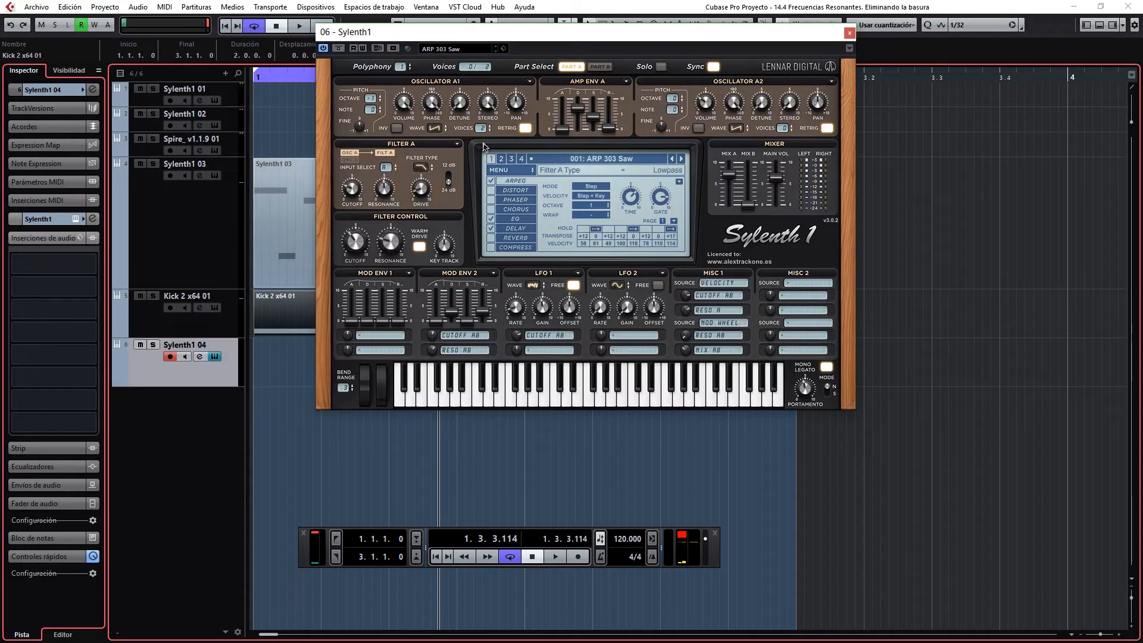
# - Clear the new Sylenth1's preset to the Init sound and solo the Sylenth1 04 track
pyautogui.click(500, 170)
pyautogui.moveTo(539, 182)
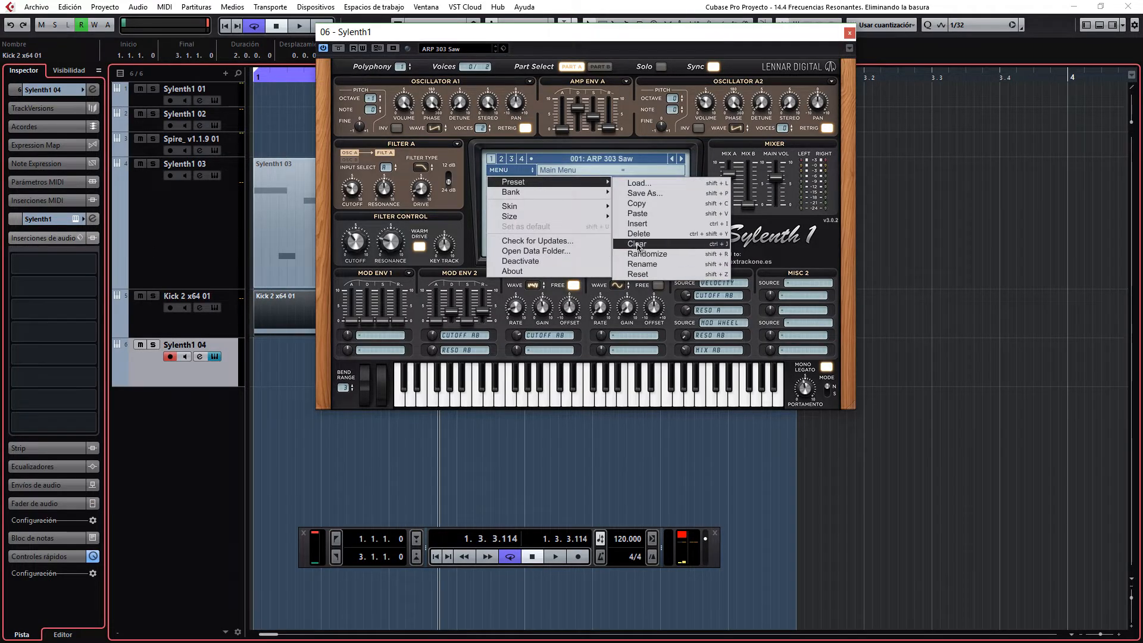
pyautogui.click(637, 244)
pyautogui.press('s')
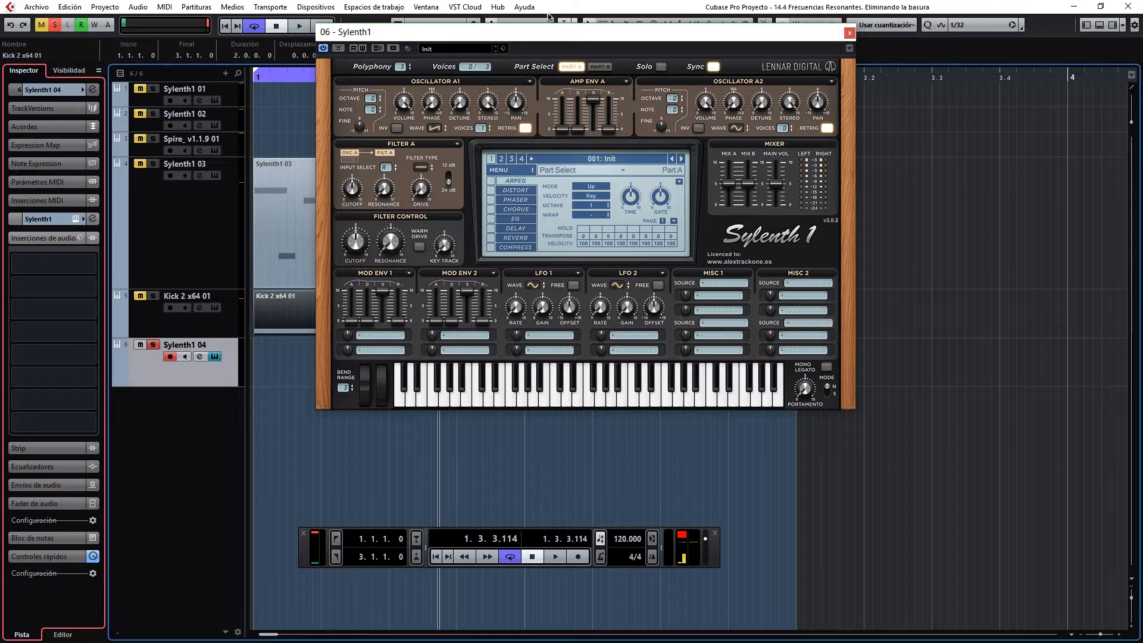
# - Reposition the Sylenth1 window and audition the Init sound on its keyboard
pyautogui.moveTo(564, 38); pyautogui.dragTo(713, 110)
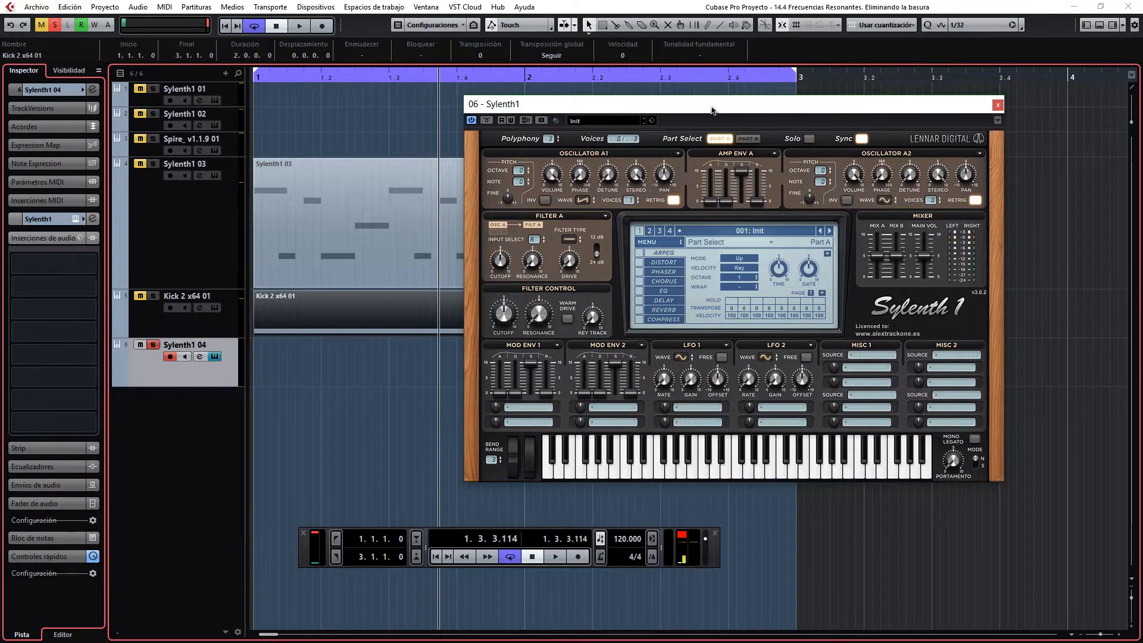
pyautogui.moveTo(699, 393)
pyautogui.click(693, 476)
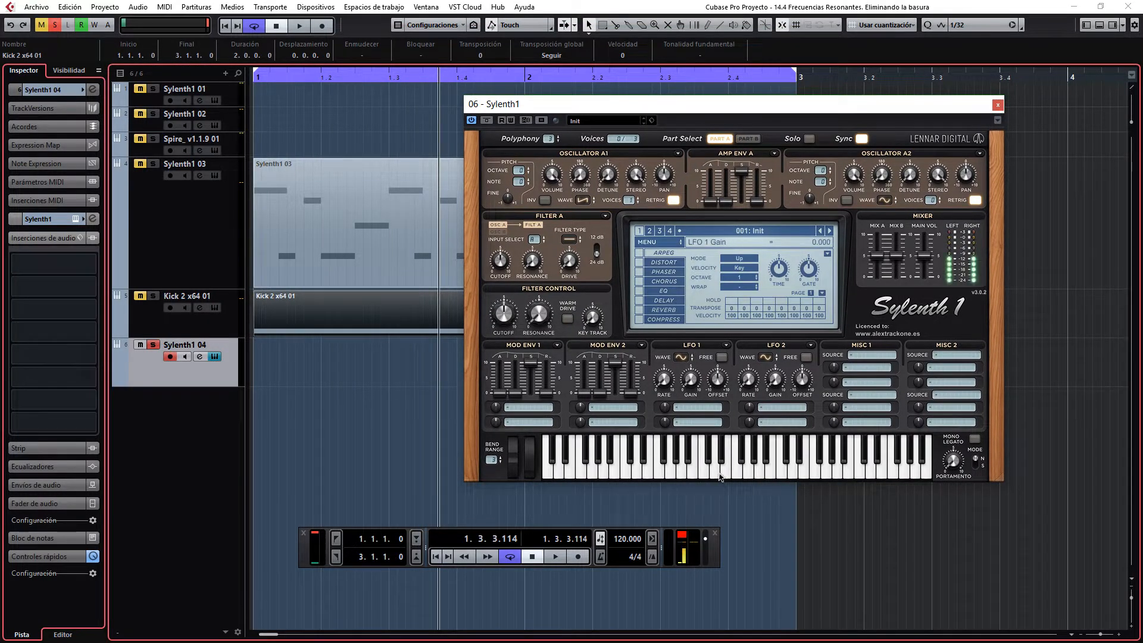
pyautogui.click(869, 476)
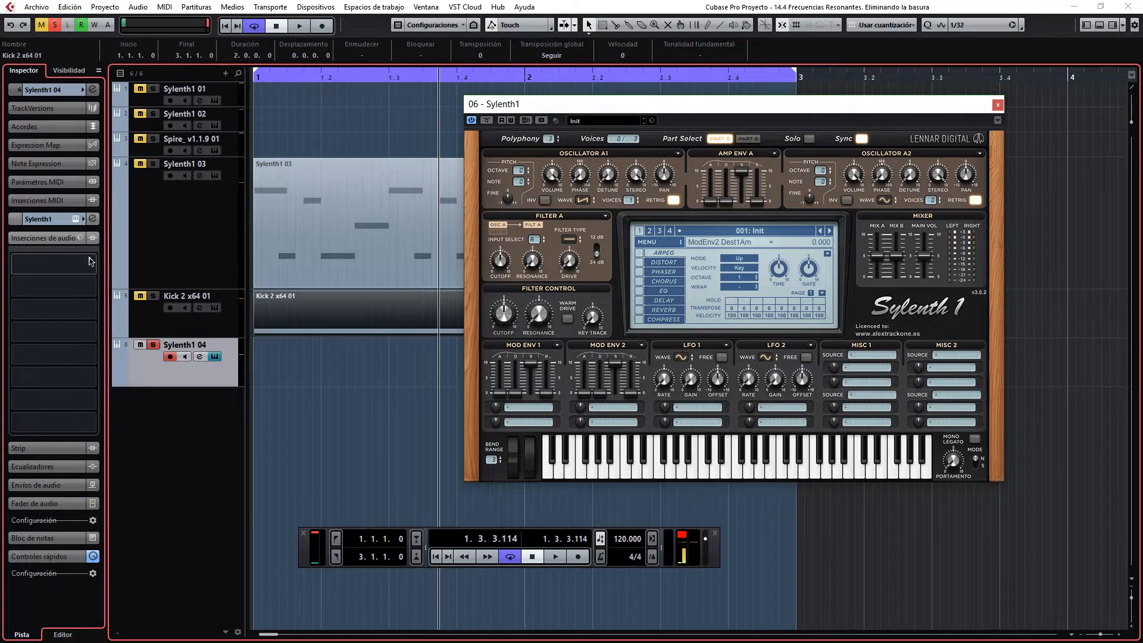
# - Insert a Maximizer on Sylenth1 04 with Optimize at 100% and output at 6.0 dB, and copy it into the next five insert slots
pyautogui.click(53, 263)
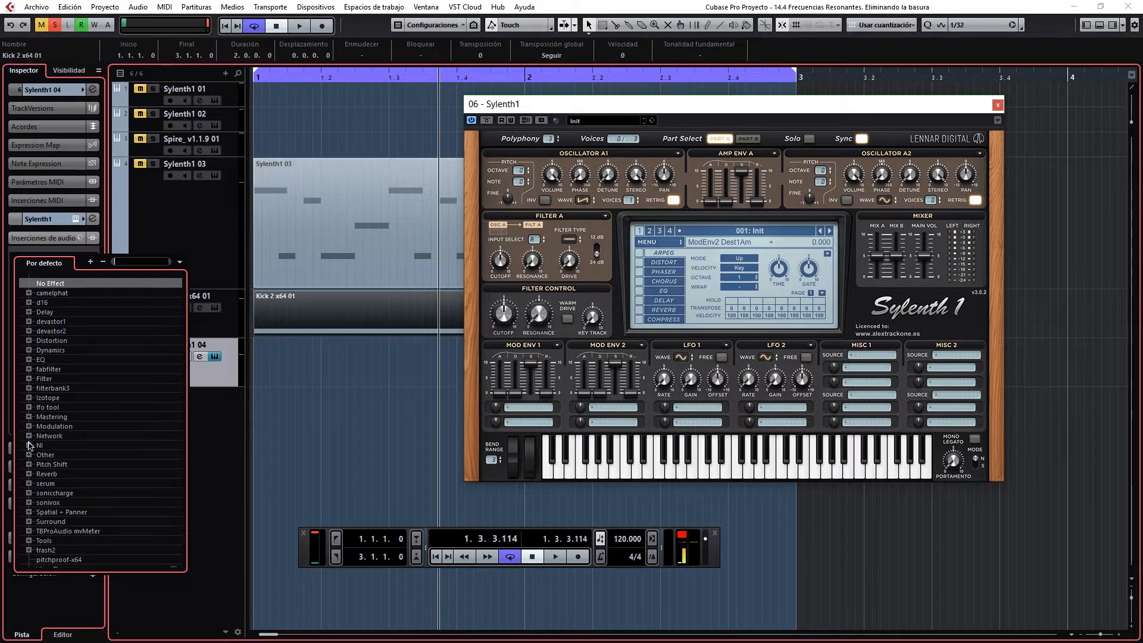
pyautogui.click(29, 370)
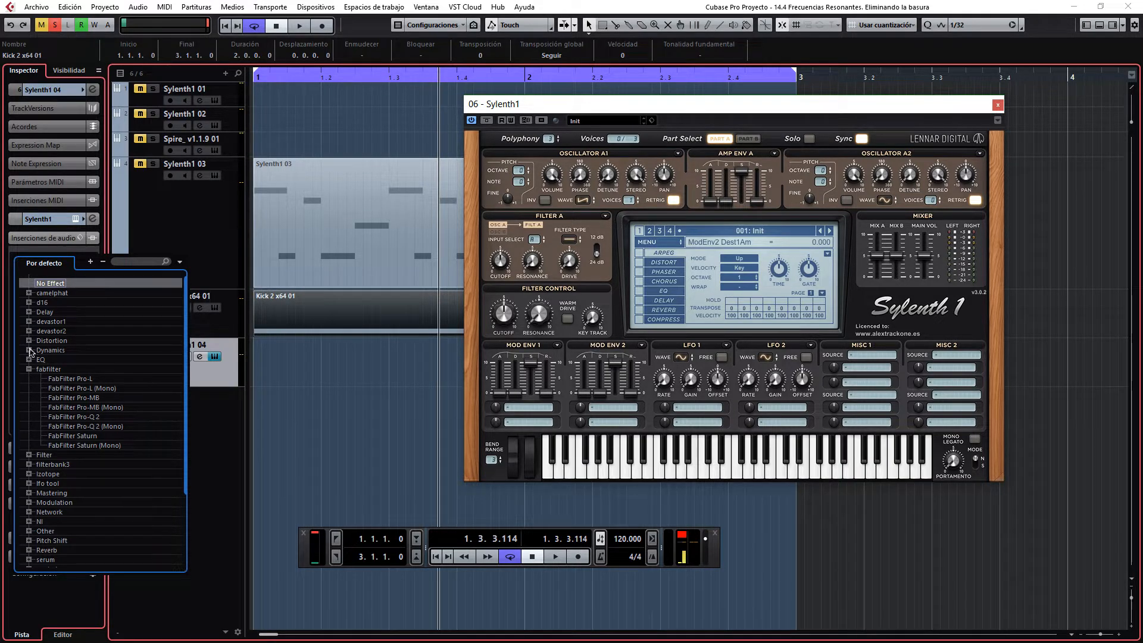
pyautogui.click(29, 350)
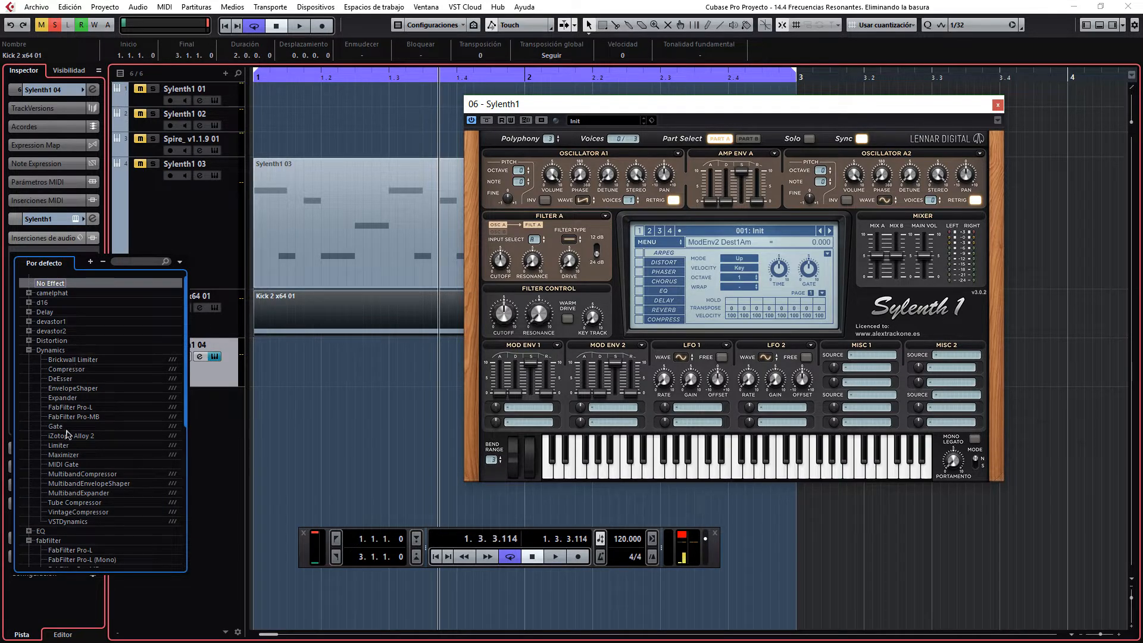
pyautogui.click(70, 456)
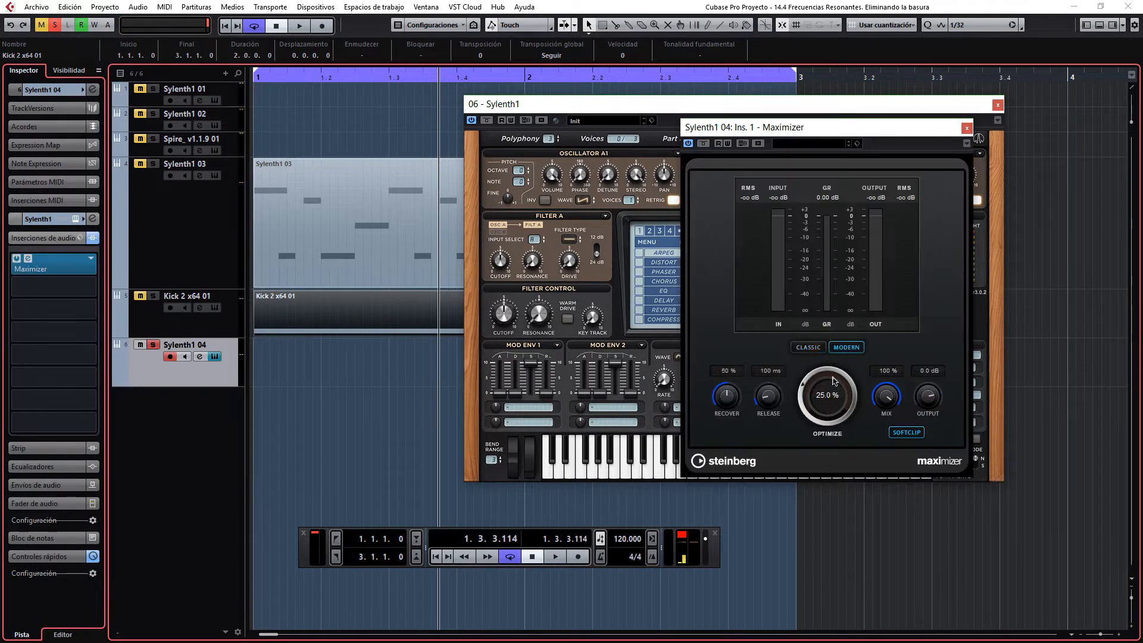
pyautogui.moveTo(805, 416); pyautogui.dragTo(830, 253)
pyautogui.moveTo(920, 400); pyautogui.dragTo(951, 296)
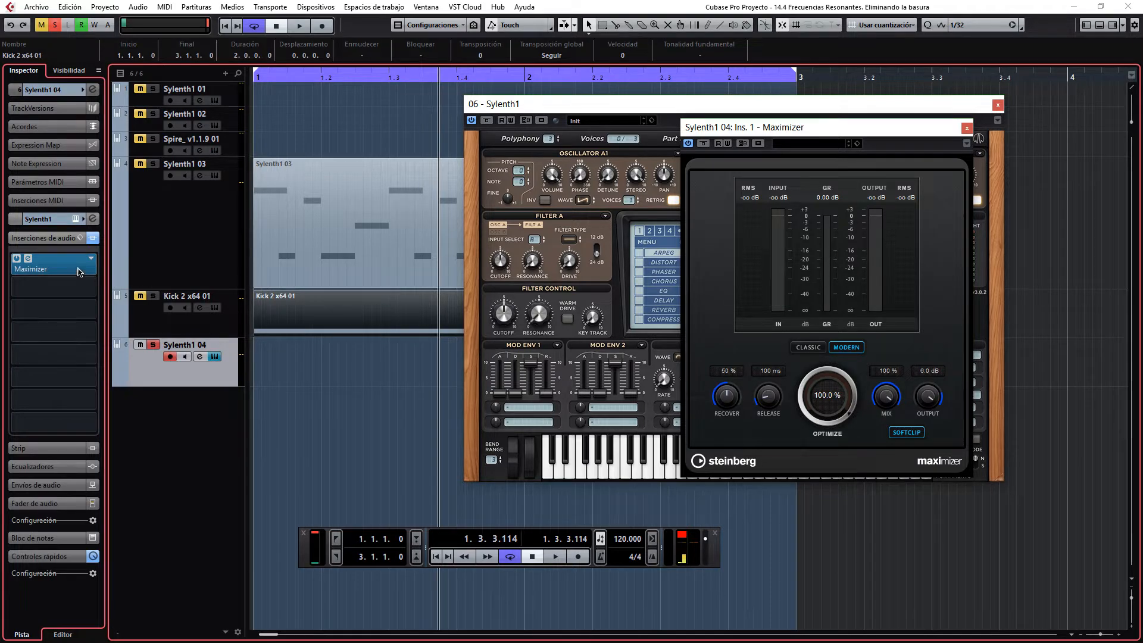
pyautogui.moveTo(81, 269); pyautogui.dragTo(78, 382)
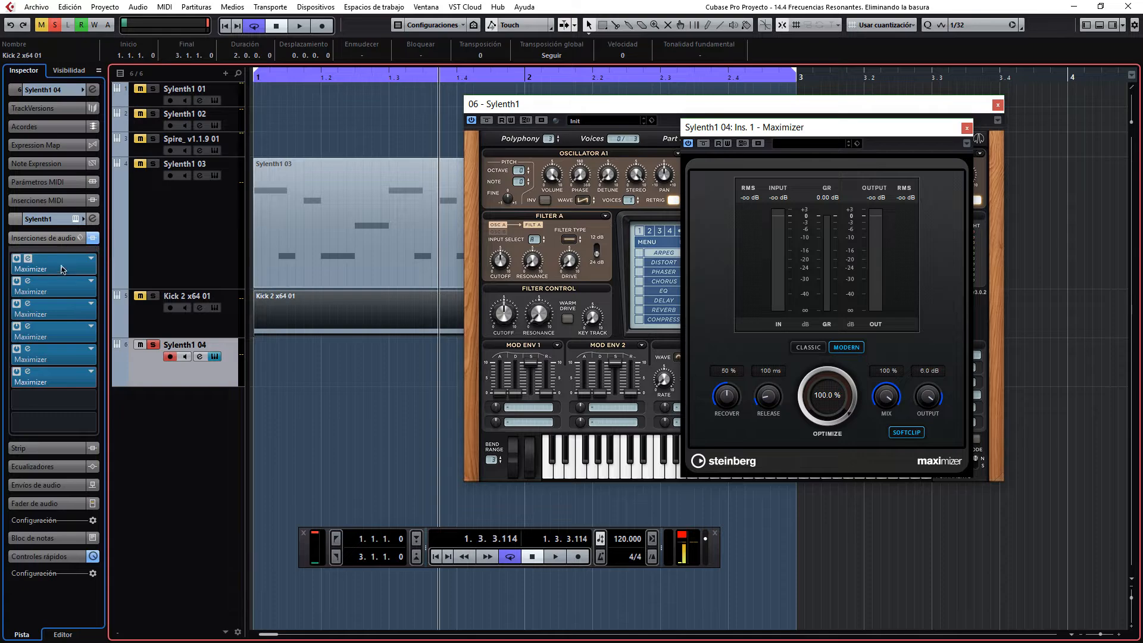
# - Remove all the Maximizer inserts from the Sylenth1 04 track
pyautogui.moveTo(54, 380); pyautogui.dragTo(342, 381)
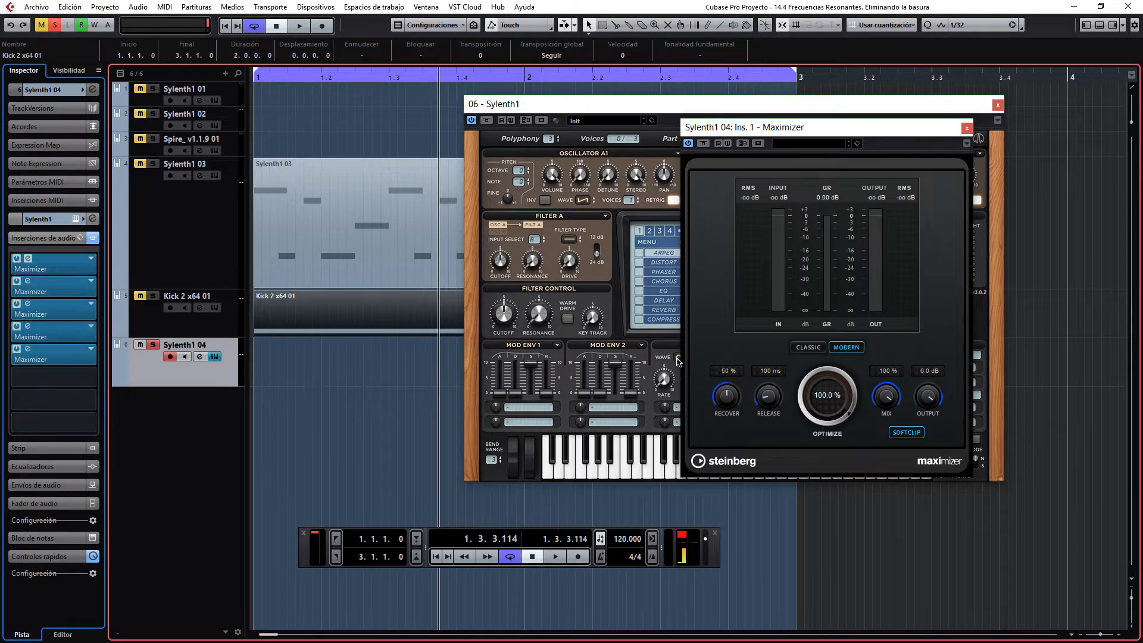
pyautogui.moveTo(31, 354); pyautogui.dragTo(384, 408)
pyautogui.moveTo(36, 311); pyautogui.dragTo(332, 408)
pyautogui.moveTo(54, 284); pyautogui.dragTo(333, 414)
pyautogui.moveTo(48, 262); pyautogui.dragTo(325, 392)
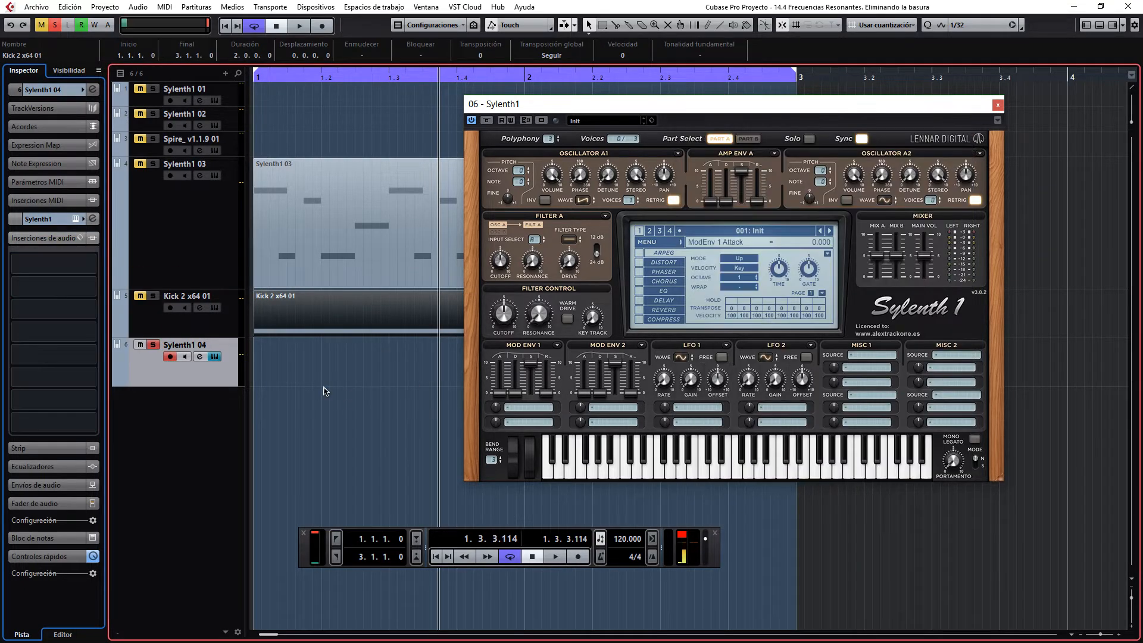
# - Inspect the equalizer in the Sylenth1 04 channel settings, and close the window
pyautogui.click(93, 219)
pyautogui.moveTo(520, 328); pyautogui.dragTo(600, 224)
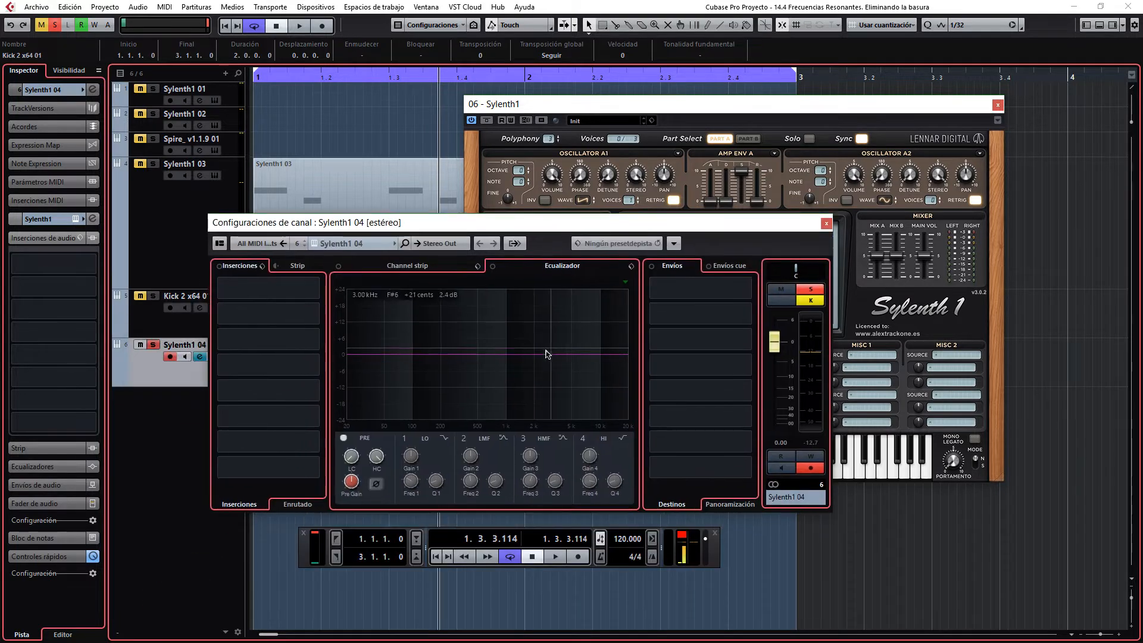
pyautogui.click(827, 224)
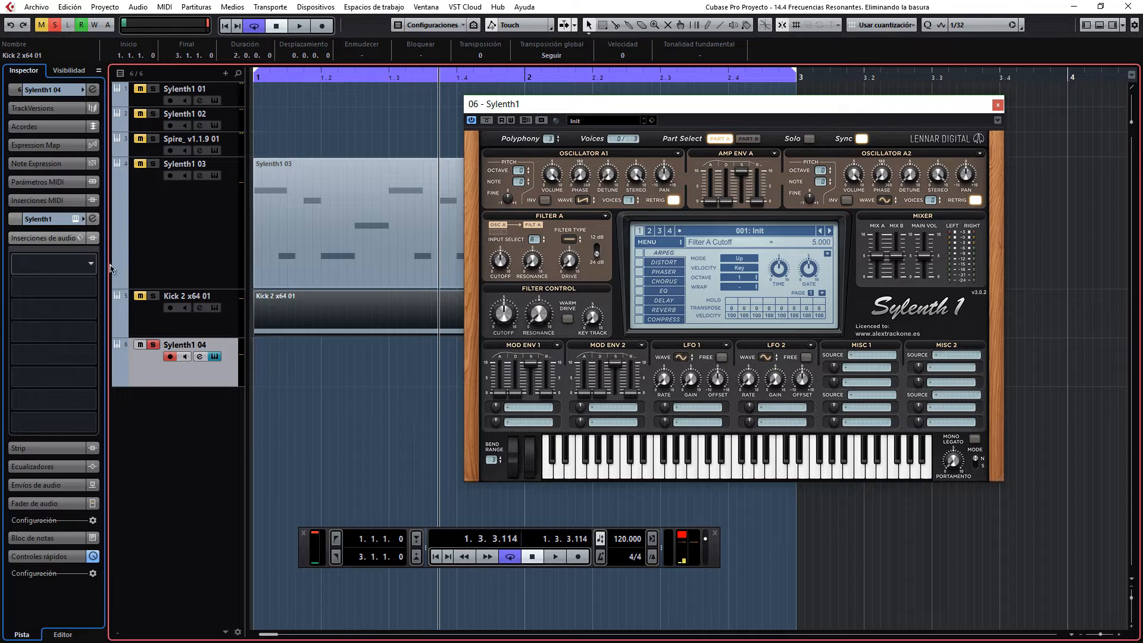
# - Insert the Devastor distortion in the first insert slot of Sylenth1 04 and close its editor
pyautogui.moveTo(649, 107); pyautogui.dragTo(550, 86)
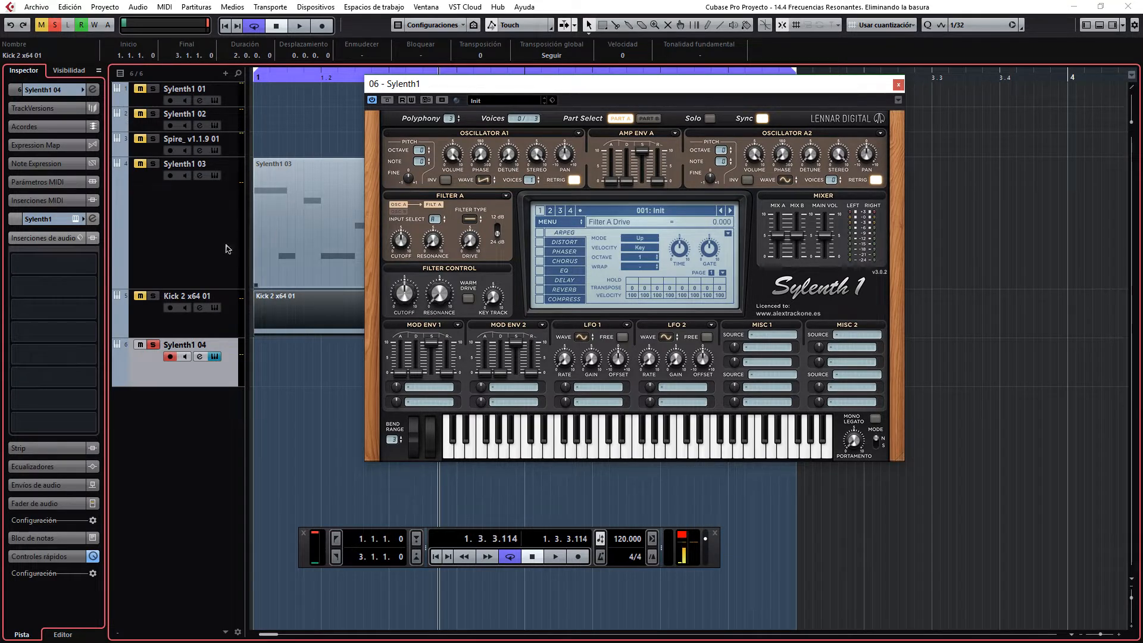
pyautogui.click(51, 263)
pyautogui.click(28, 322)
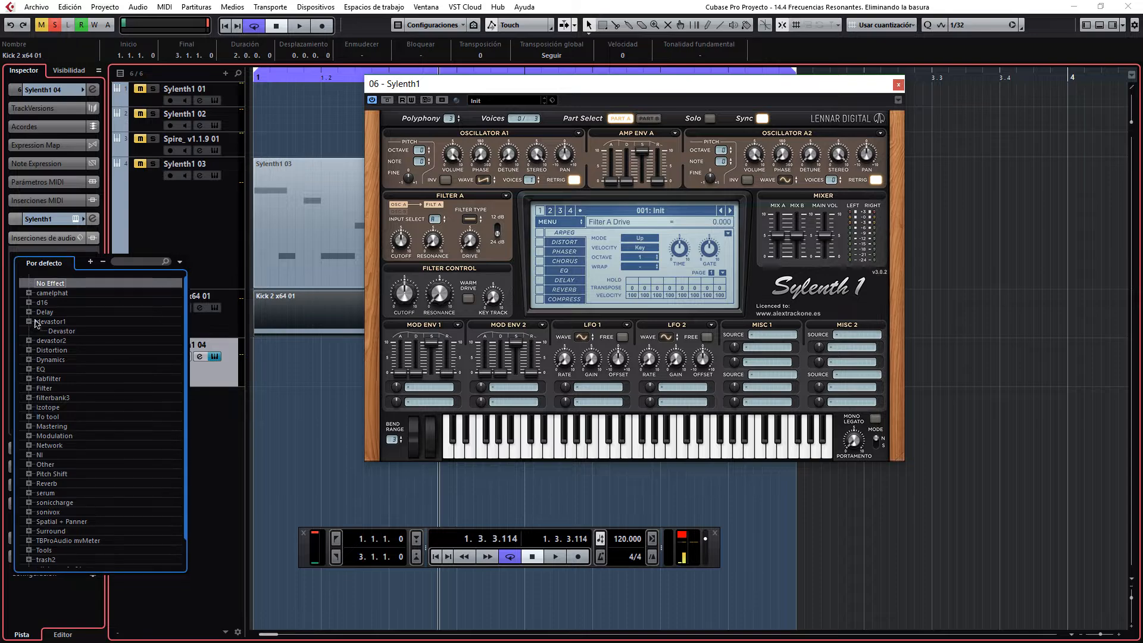
pyautogui.click(63, 333)
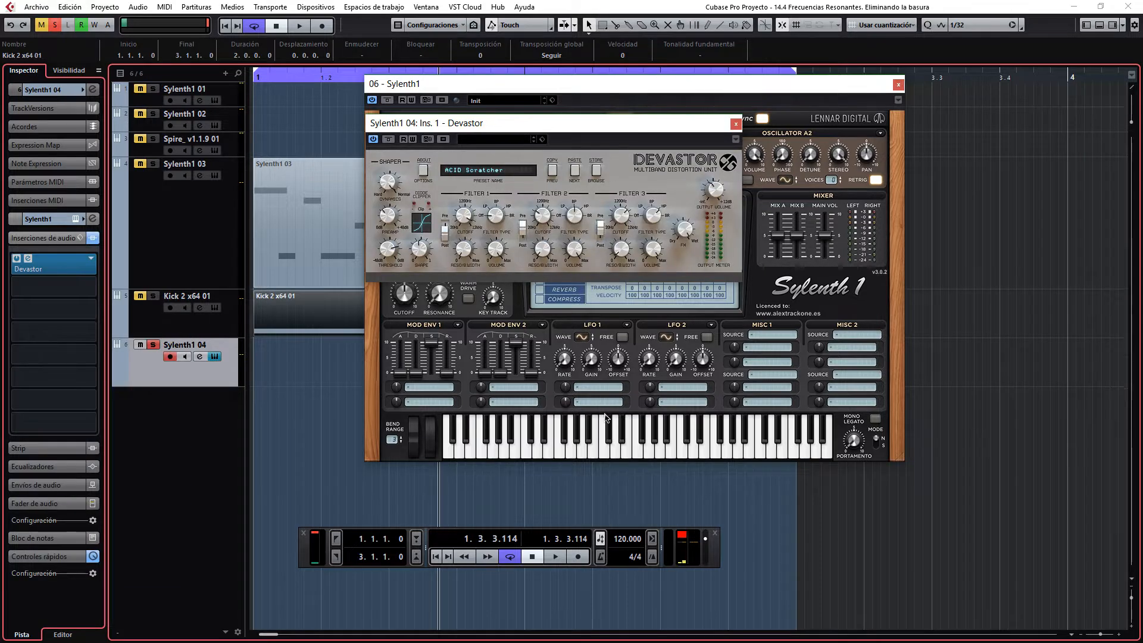
pyautogui.click(737, 124)
pyautogui.click(333, 397)
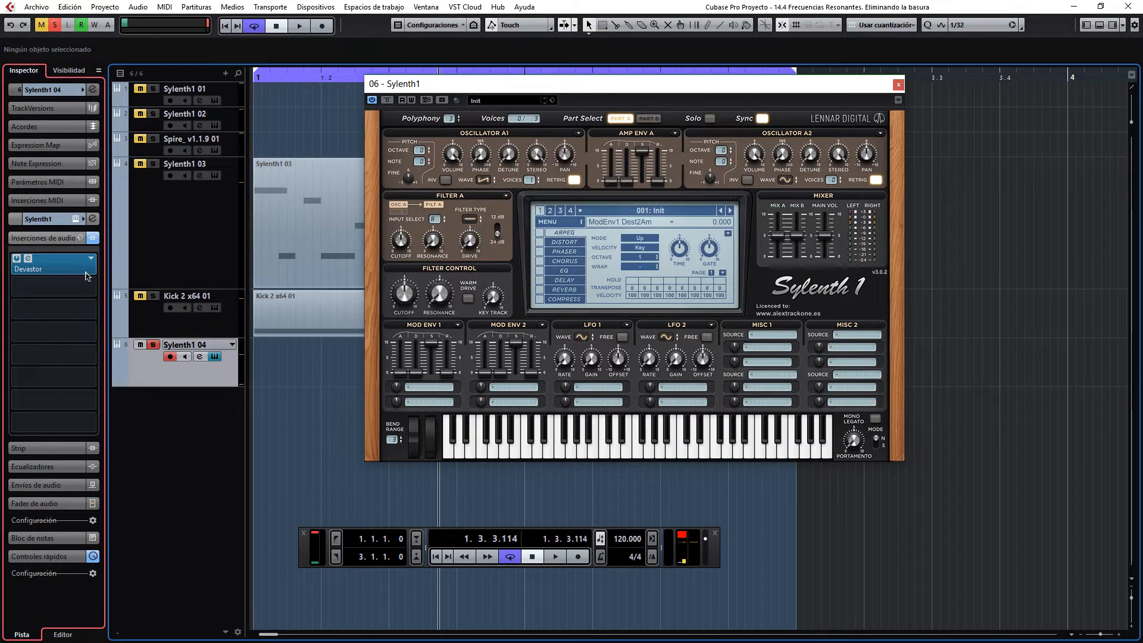
# - Insert a Maximizer after Devastor in Modern mode with Optimize 100% and output 6.0 dB, and copy it into the next two slots
pyautogui.click(50, 265)
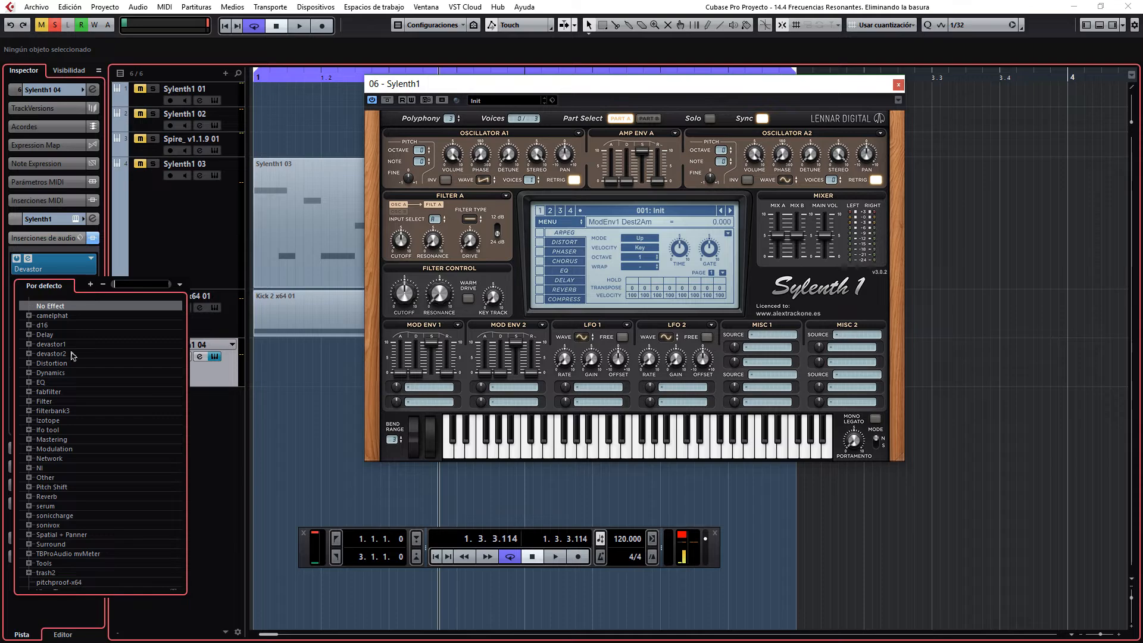
pyautogui.click(28, 372)
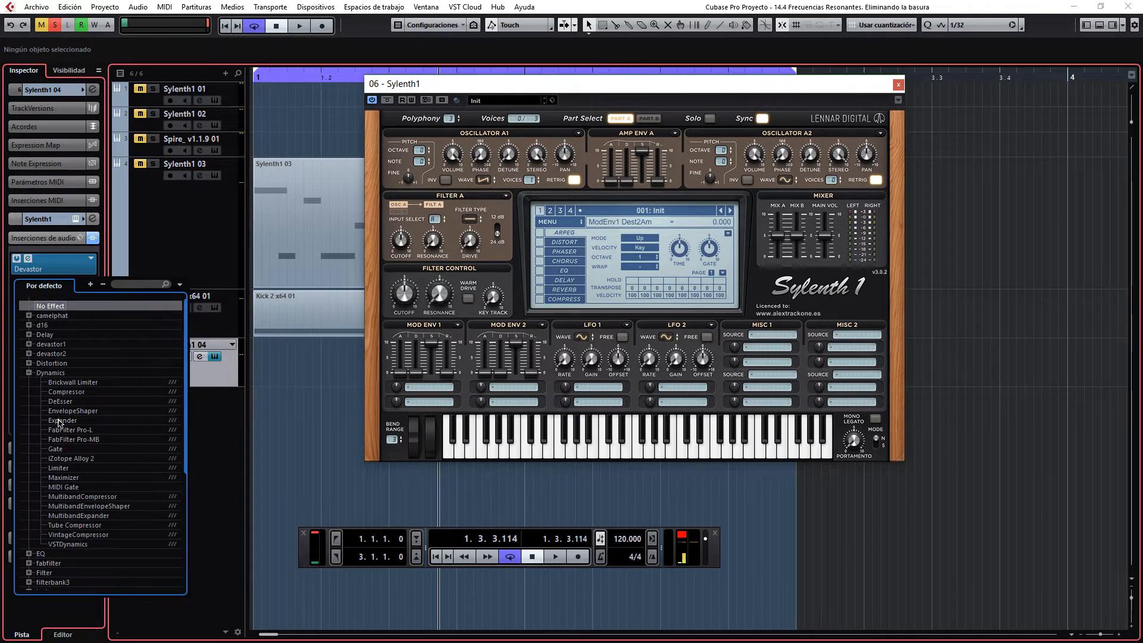
pyautogui.click(63, 478)
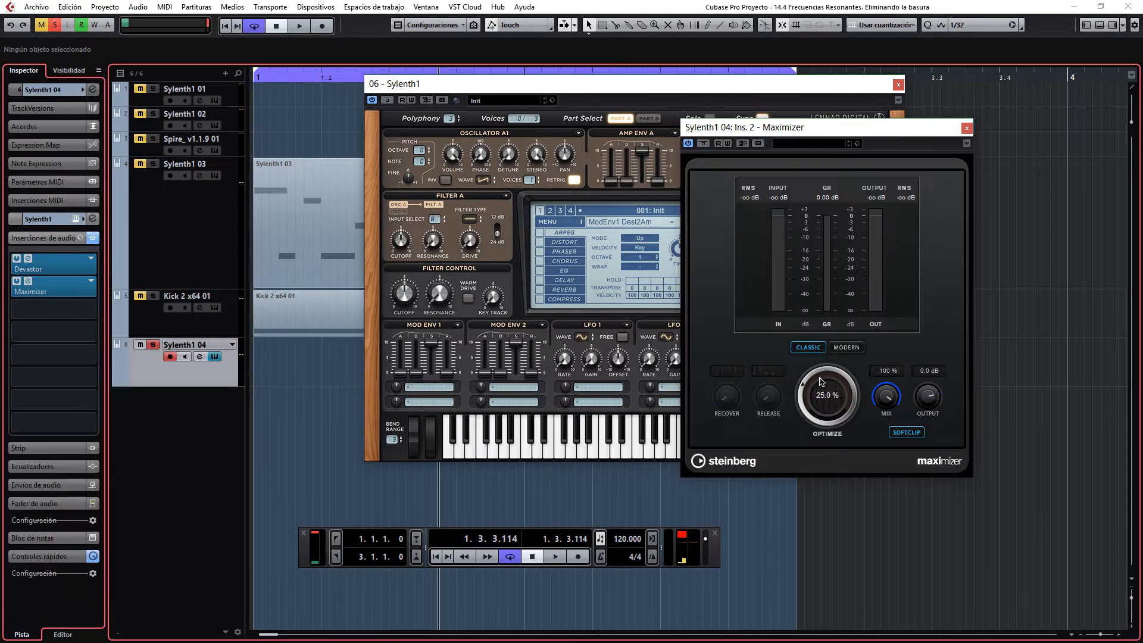
pyautogui.click(847, 347)
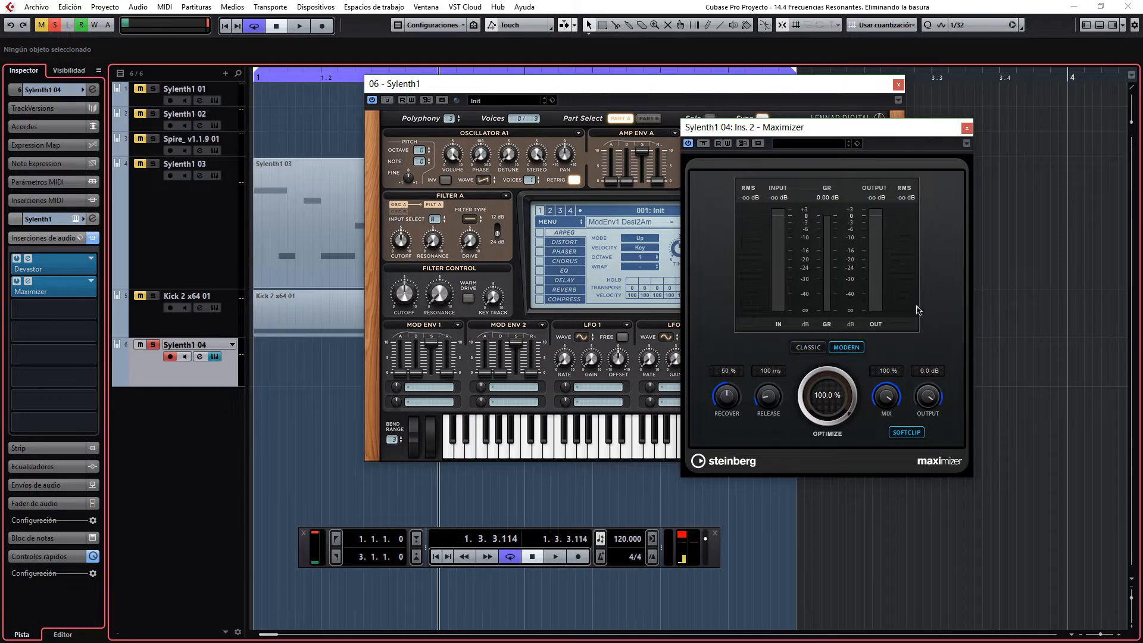
pyautogui.moveTo(75, 293); pyautogui.dragTo(66, 340)
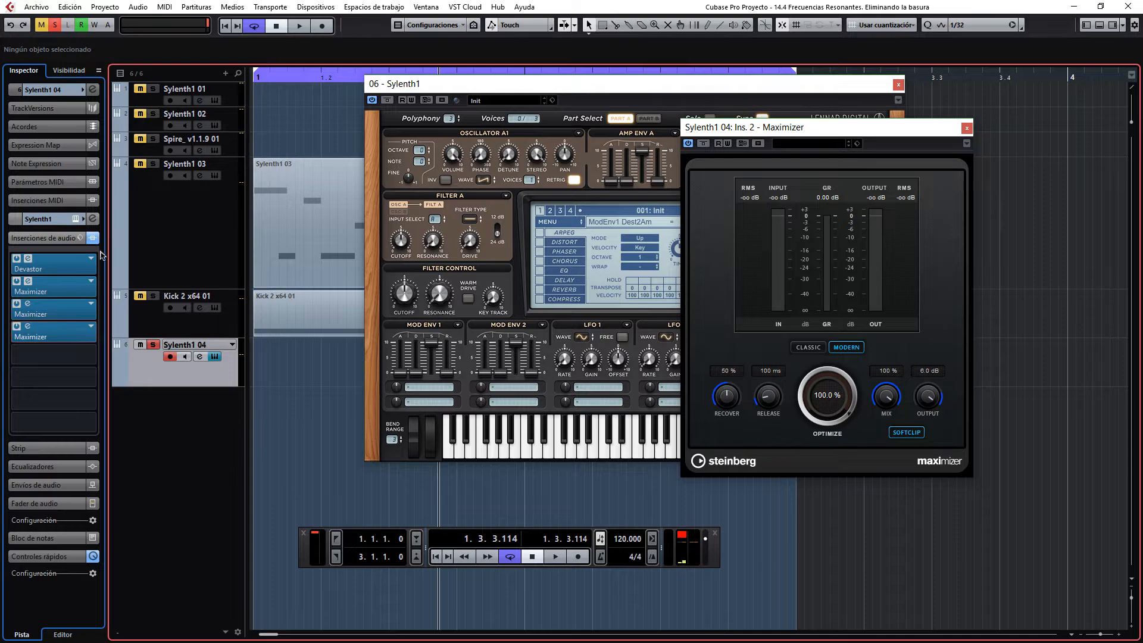
# - Add a copy of Devastor in the second insert slot and switch its preset to "Acid: Gentle accent"
pyautogui.moveTo(64, 266)
pyautogui.mouseDown()
pyautogui.moveTo(83, 357)
pyautogui.moveTo(72, 287)
pyautogui.mouseUp()
pyautogui.click(75, 288)
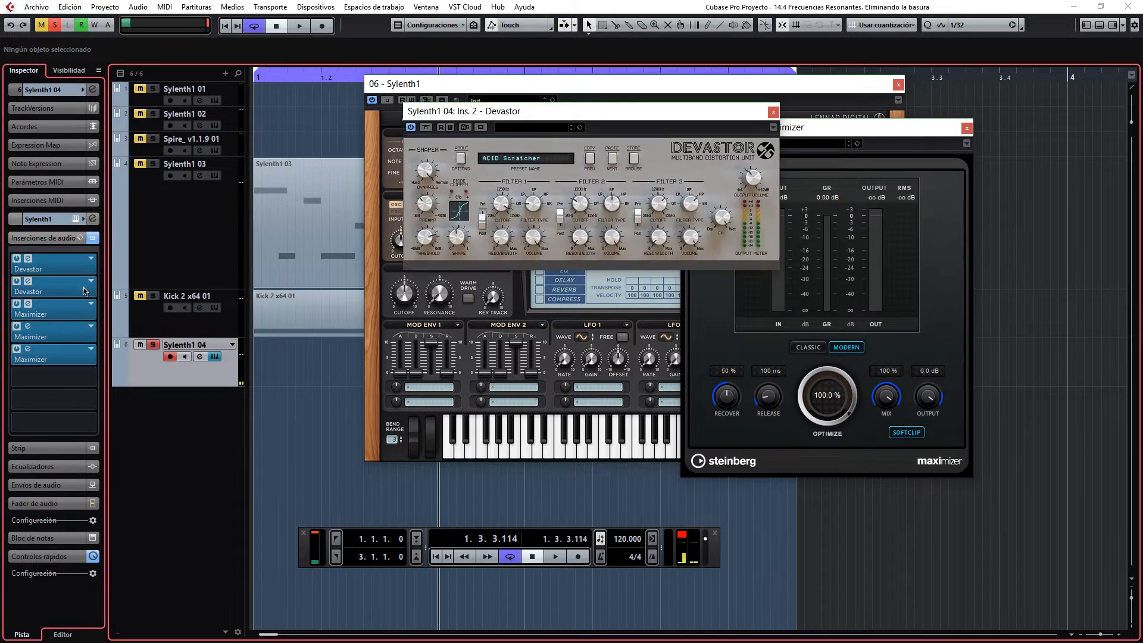
pyautogui.click(613, 163)
pyautogui.click(614, 163)
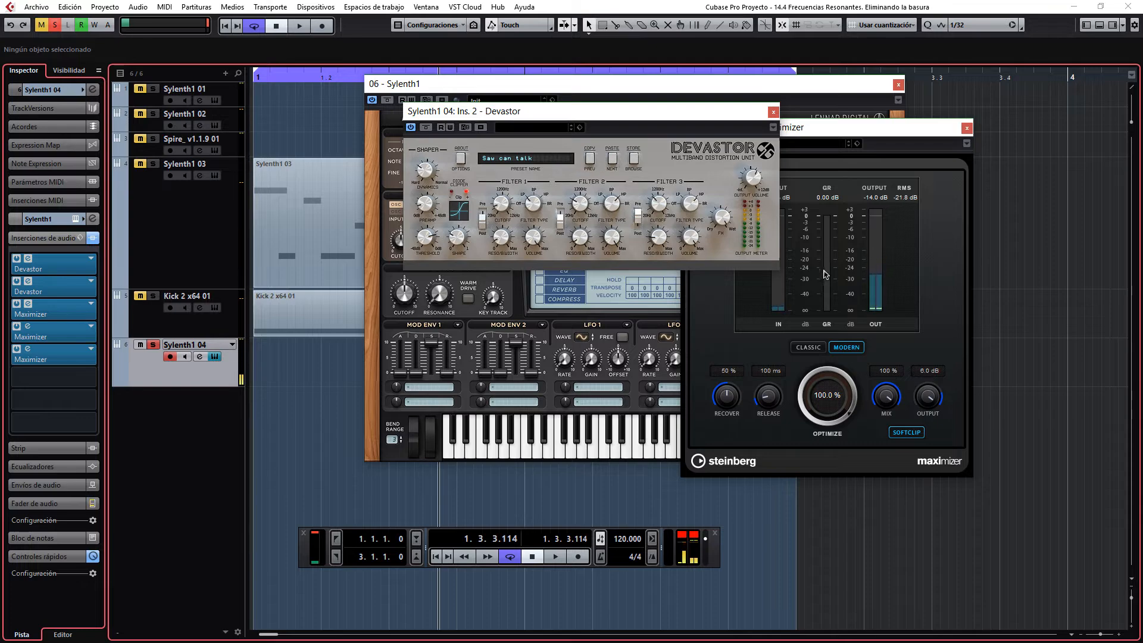
pyautogui.click(614, 163)
pyautogui.click(616, 163)
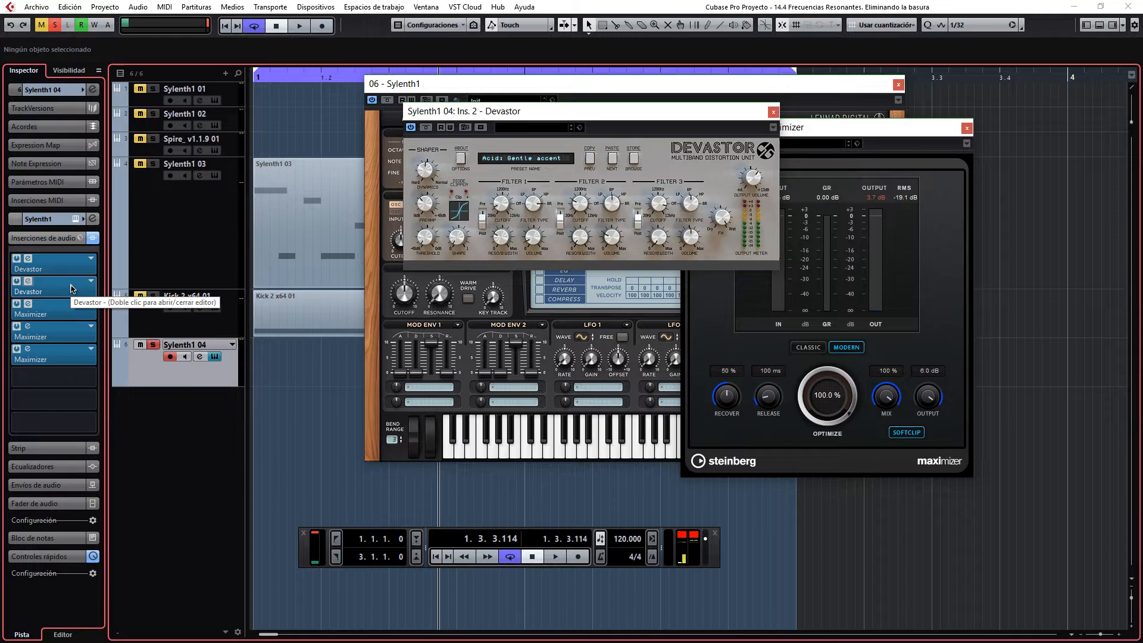
# - Remove the three Maximizers and both Devastors from the insert slots of Sylenth1 04
pyautogui.moveTo(77, 352); pyautogui.dragTo(136, 346)
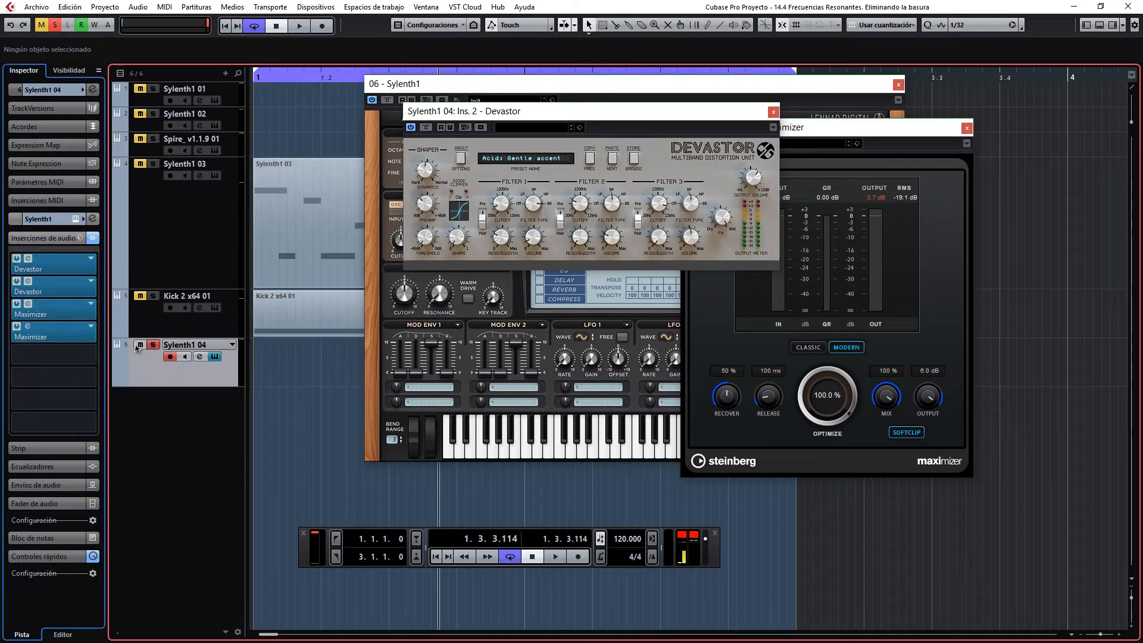
pyautogui.moveTo(51, 334); pyautogui.dragTo(343, 365)
pyautogui.moveTo(39, 310); pyautogui.dragTo(296, 370)
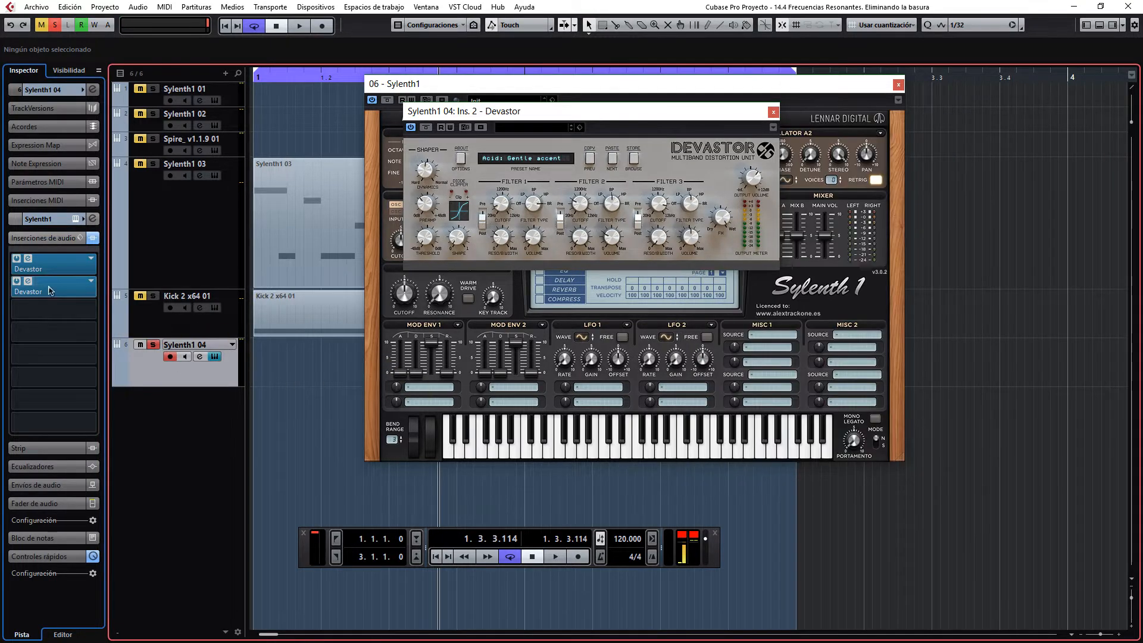
pyautogui.moveTo(50, 291); pyautogui.dragTo(274, 353)
pyautogui.moveTo(67, 268); pyautogui.dragTo(158, 246)
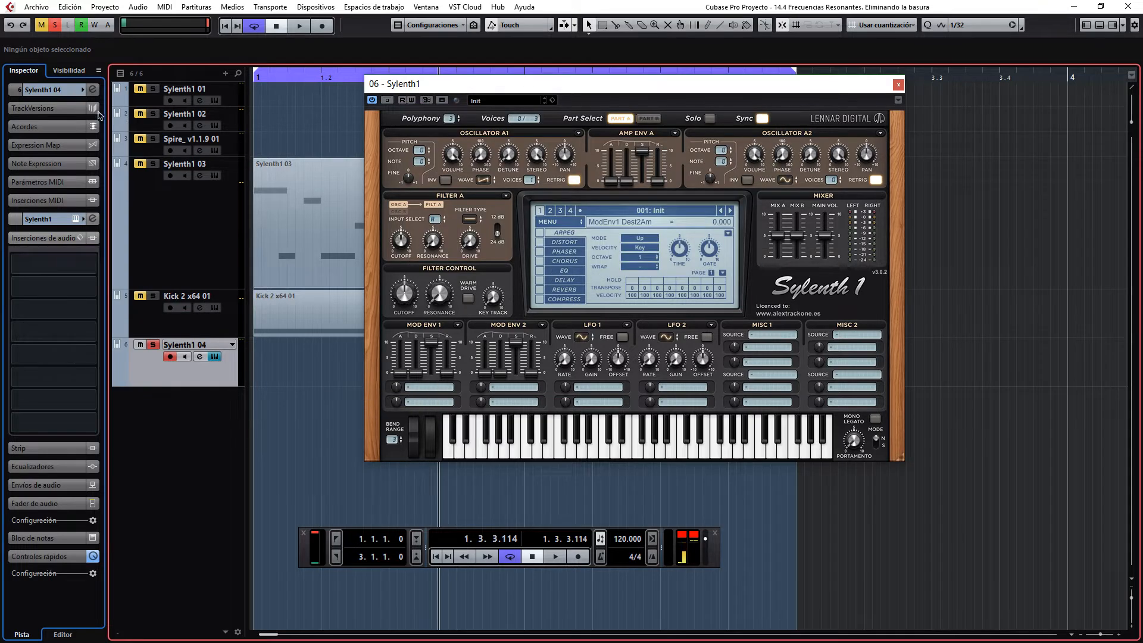
# - Insert FabFilter Pro-Q 2 in the first insert slot of Sylenth1 04, close the Sylenth1 window and move the equalizer over the project
pyautogui.click(89, 271)
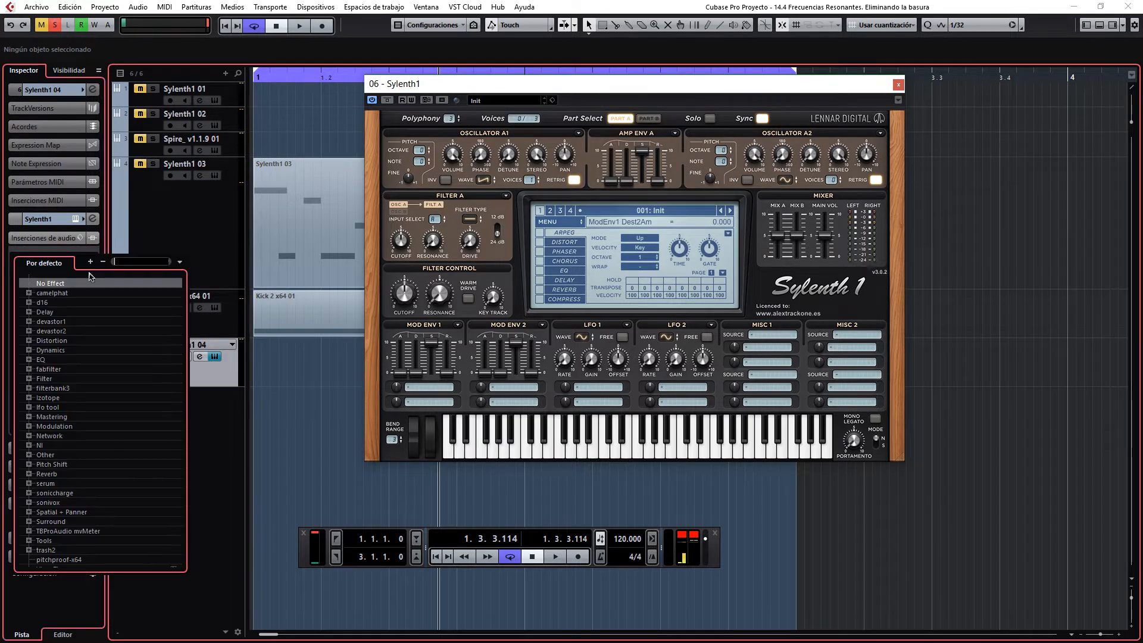
pyautogui.click(29, 370)
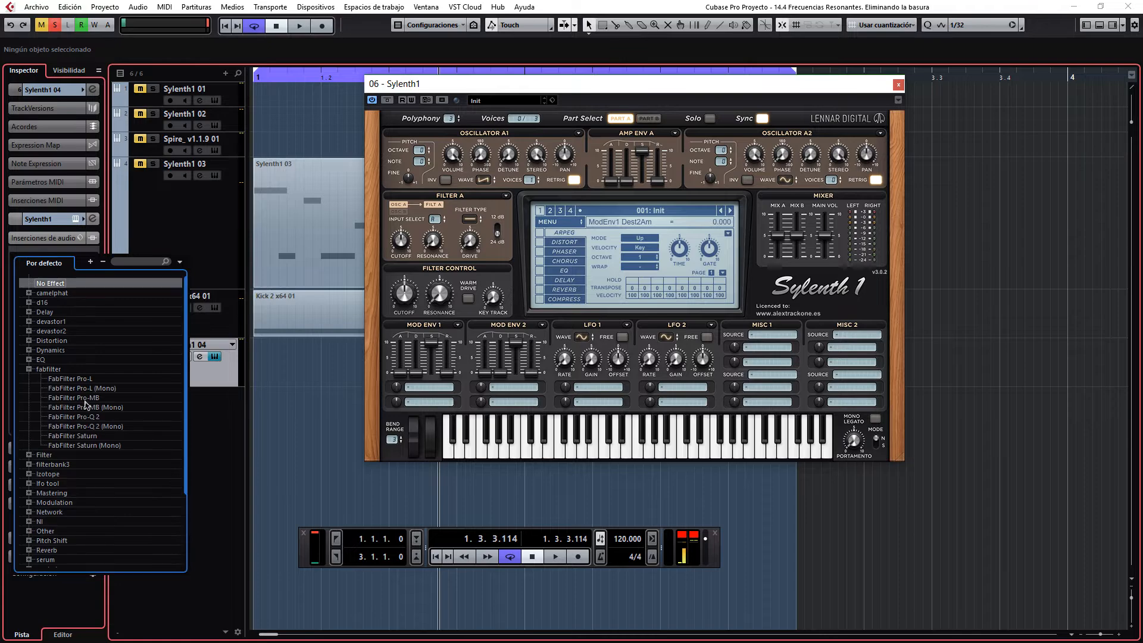
pyautogui.click(83, 417)
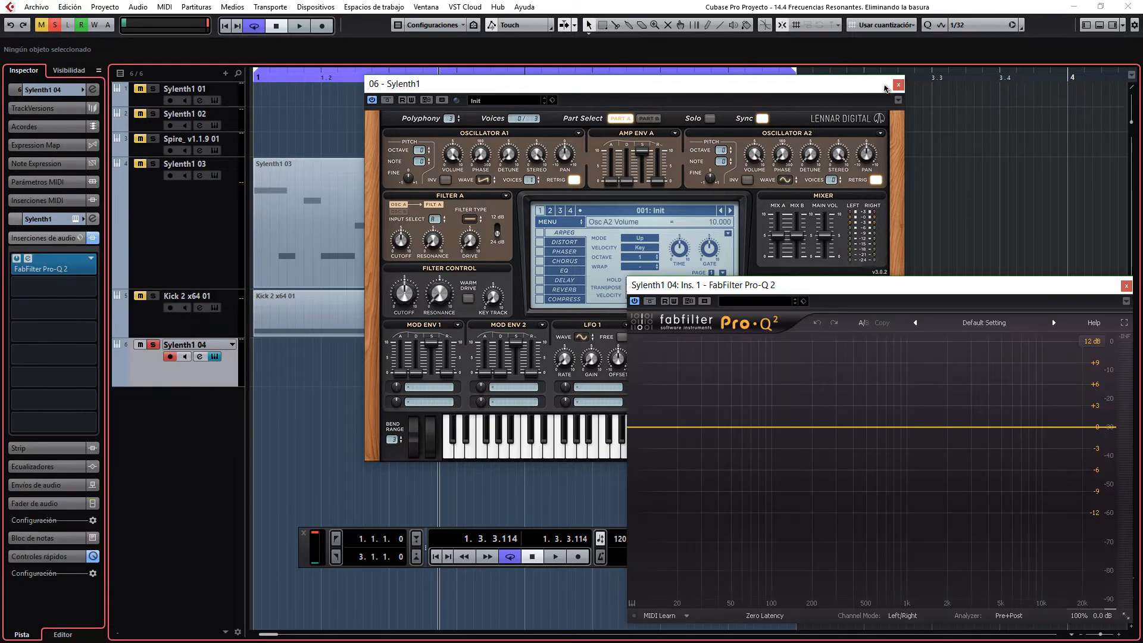
pyautogui.click(898, 84)
pyautogui.moveTo(951, 294); pyautogui.dragTo(601, 141)
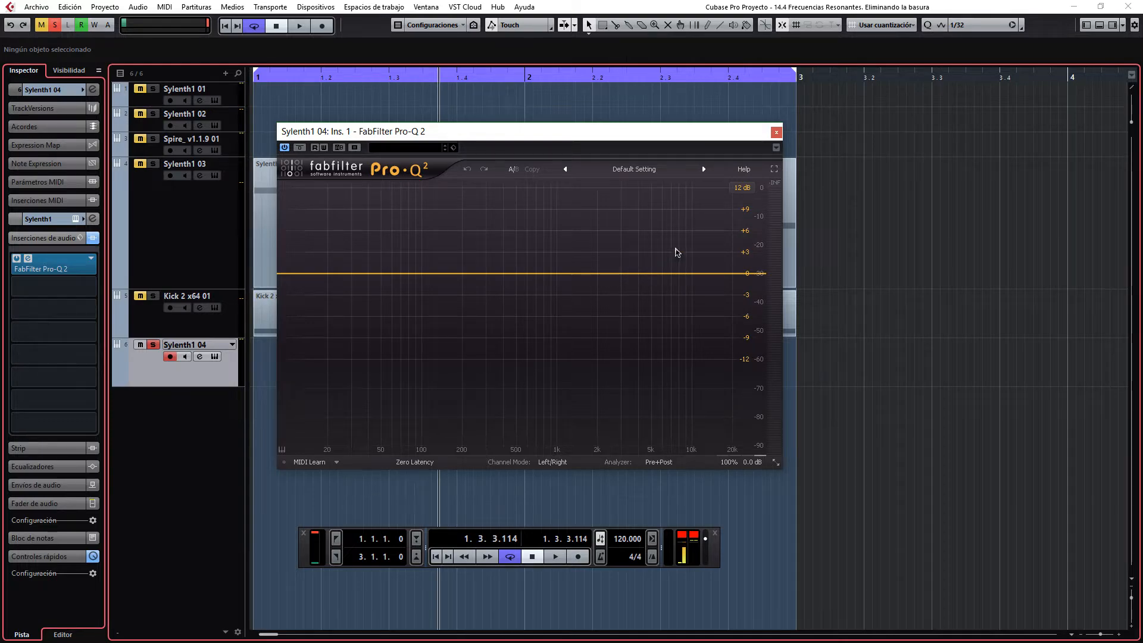
# - Add three bell bands in the low, mid and high range of the EQ curve and set band 3's frequency to 4500 Hz
pyautogui.click(431, 274)
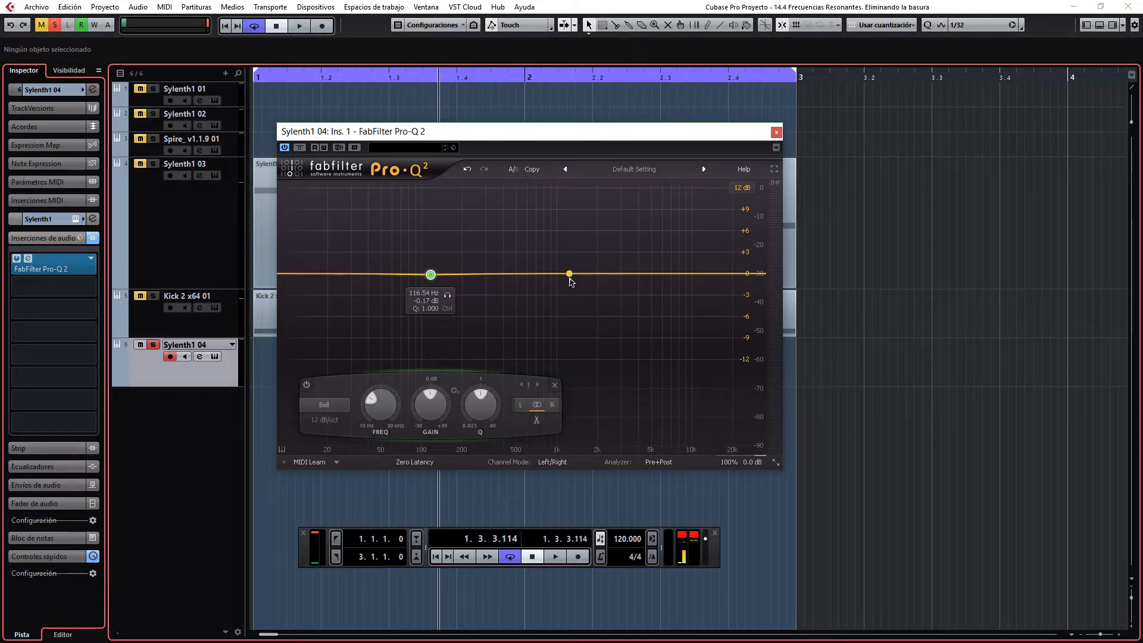
pyautogui.click(568, 276)
pyautogui.click(678, 277)
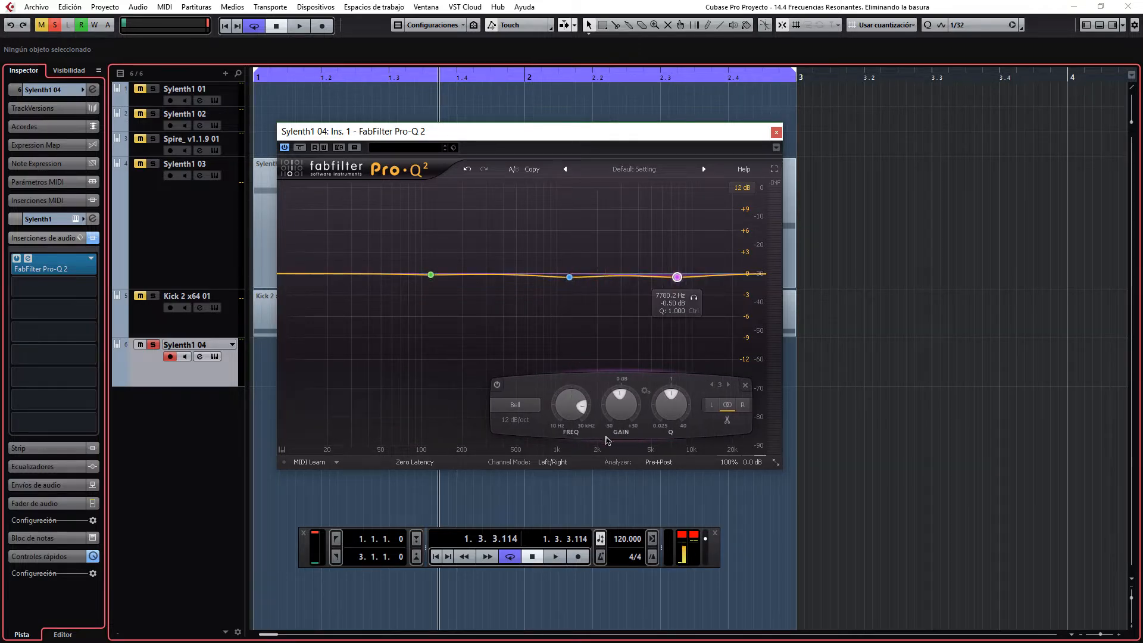
pyautogui.doubleClick(577, 414)
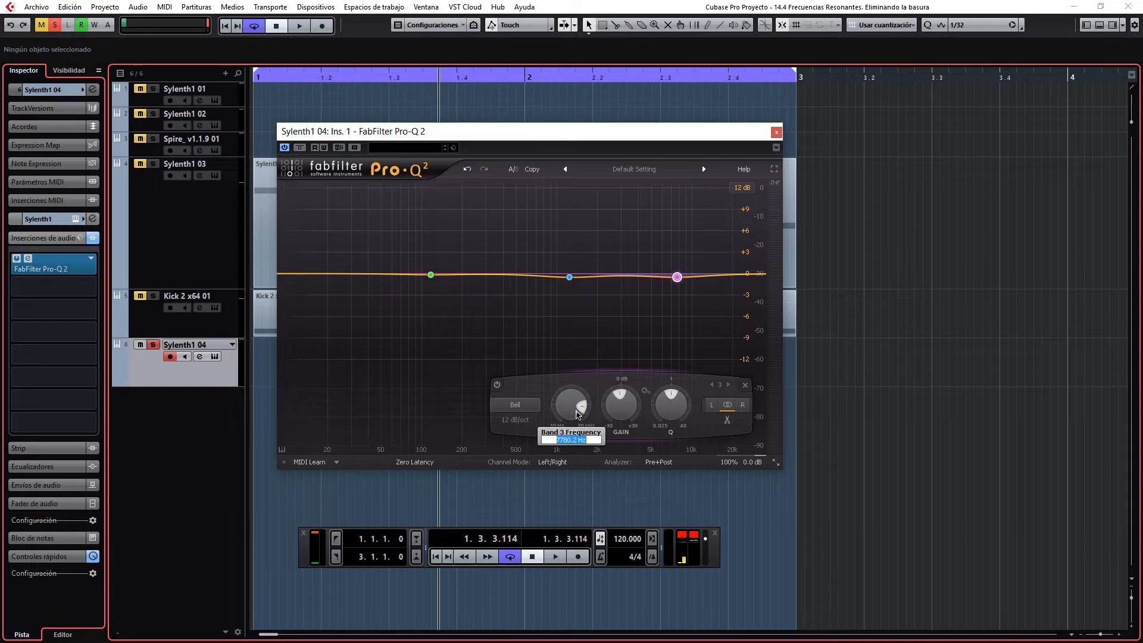
pyautogui.write('4500')
pyautogui.press('Return')
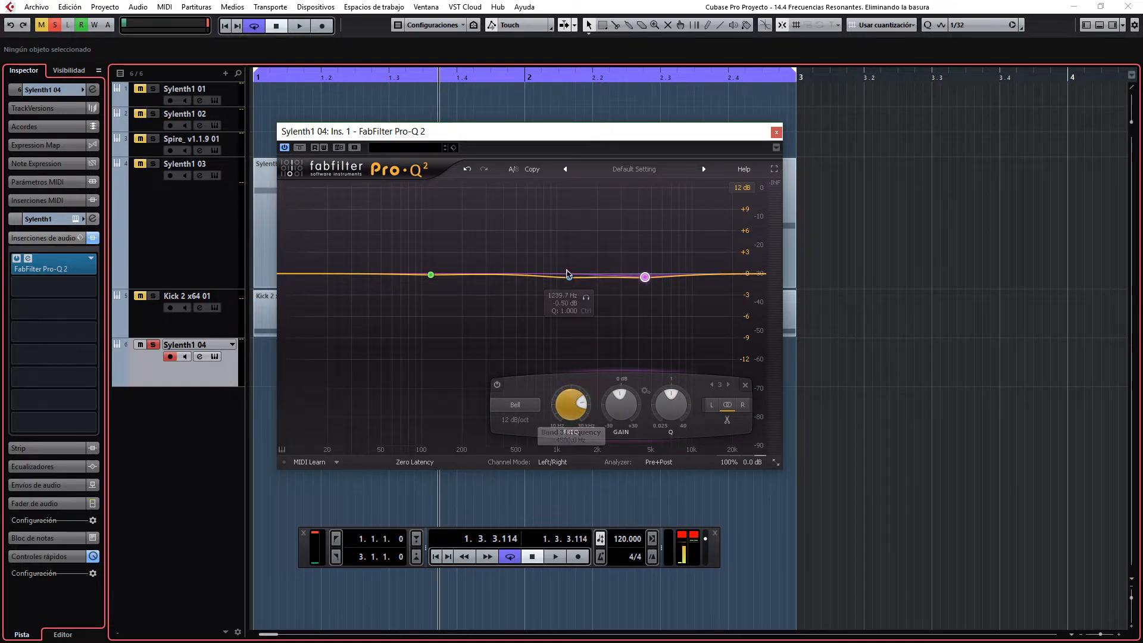
# - Set band 2's frequency to 250 Hz and band 1's frequency to 50 Hz
pyautogui.click(569, 277)
pyautogui.doubleClick(520, 413)
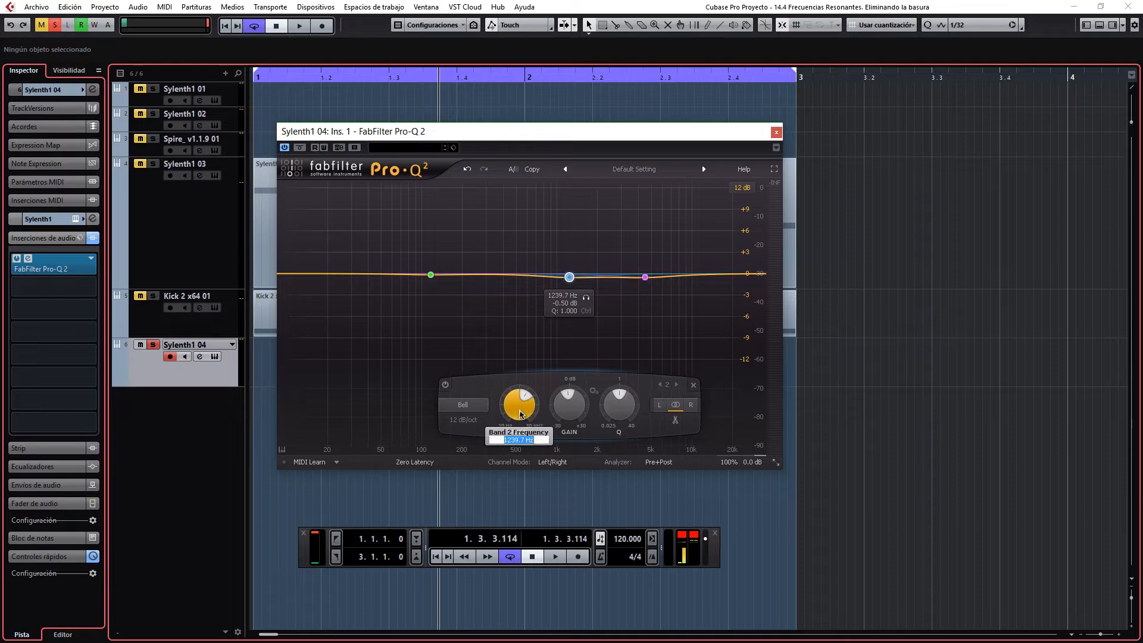
pyautogui.write('250')
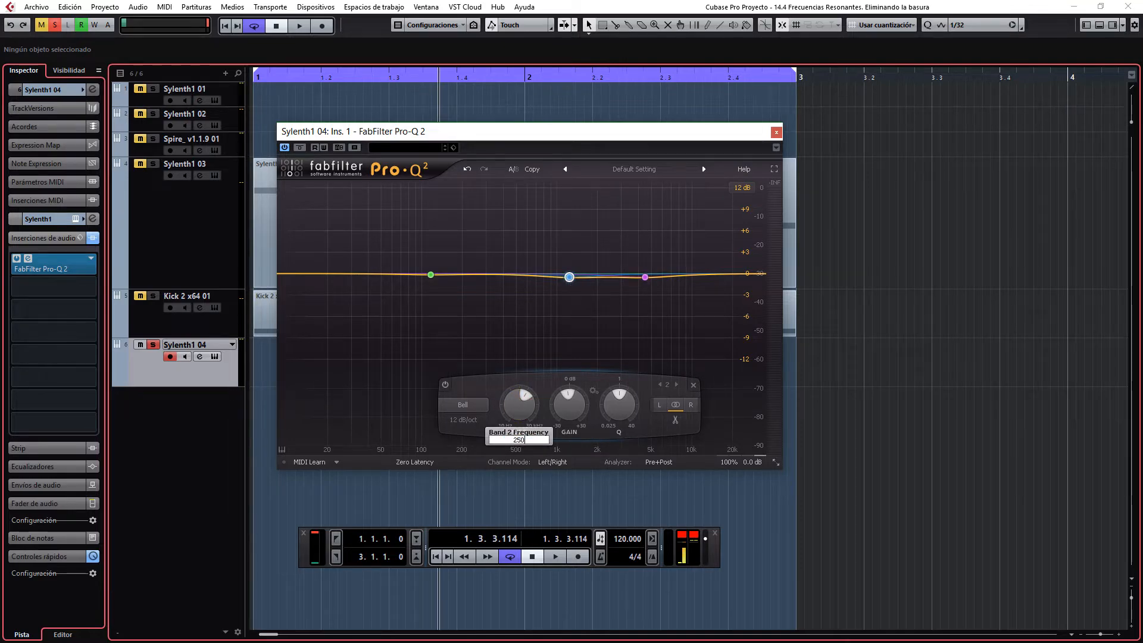
pyautogui.press('Return')
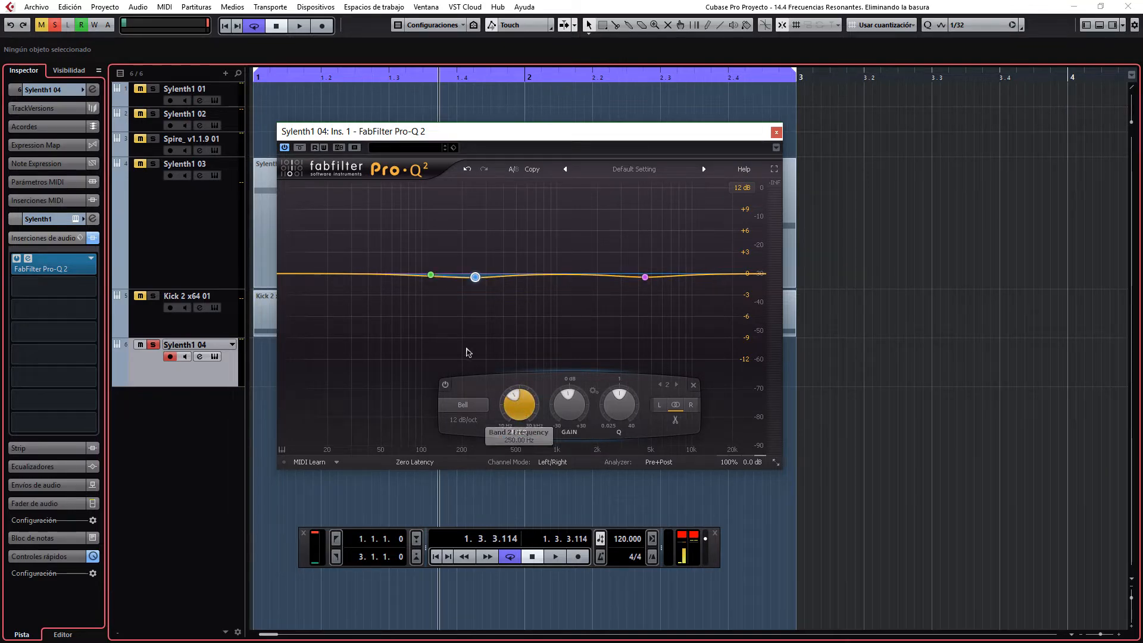
pyautogui.doubleClick(431, 275)
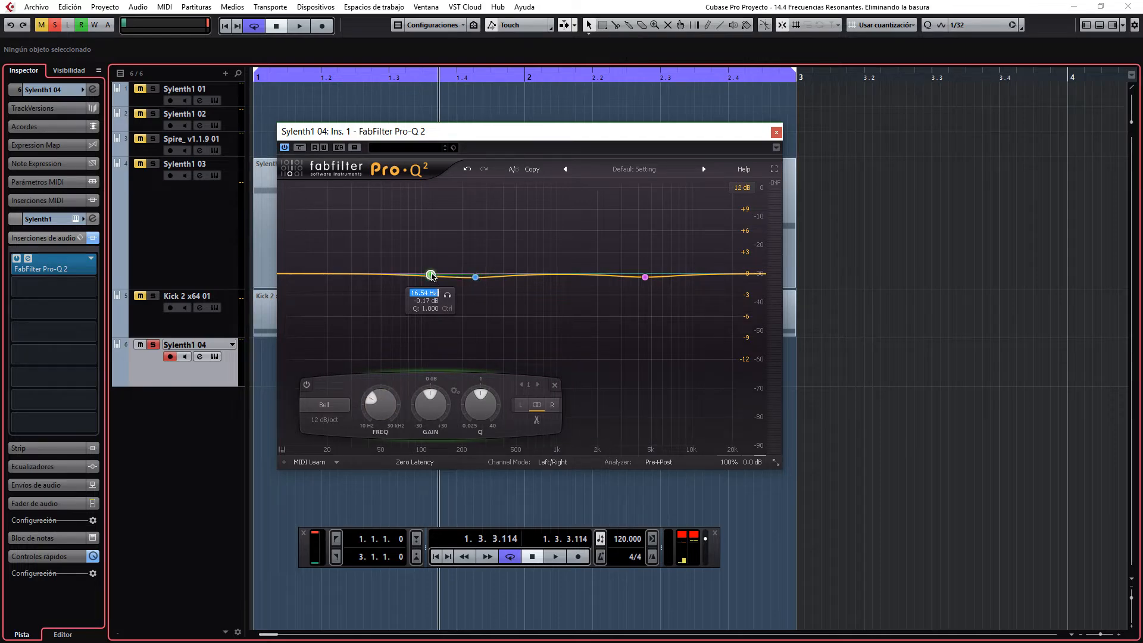
pyautogui.write('50')
pyautogui.press('Return')
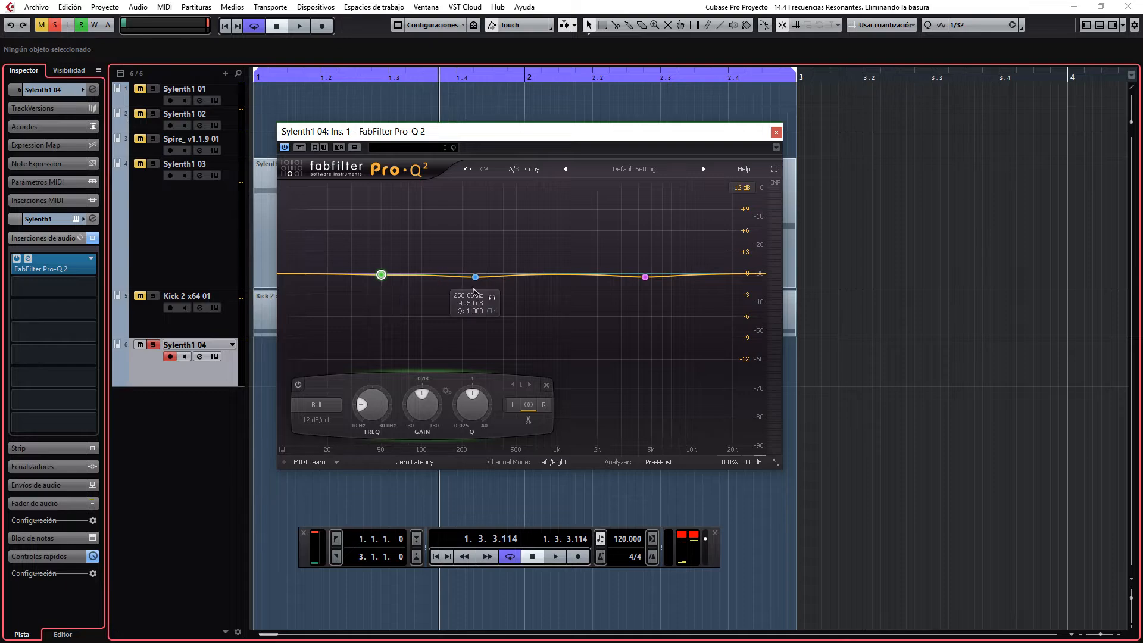
# - Reset the gain of the equalizer bands to 0 dB
pyautogui.click(475, 277)
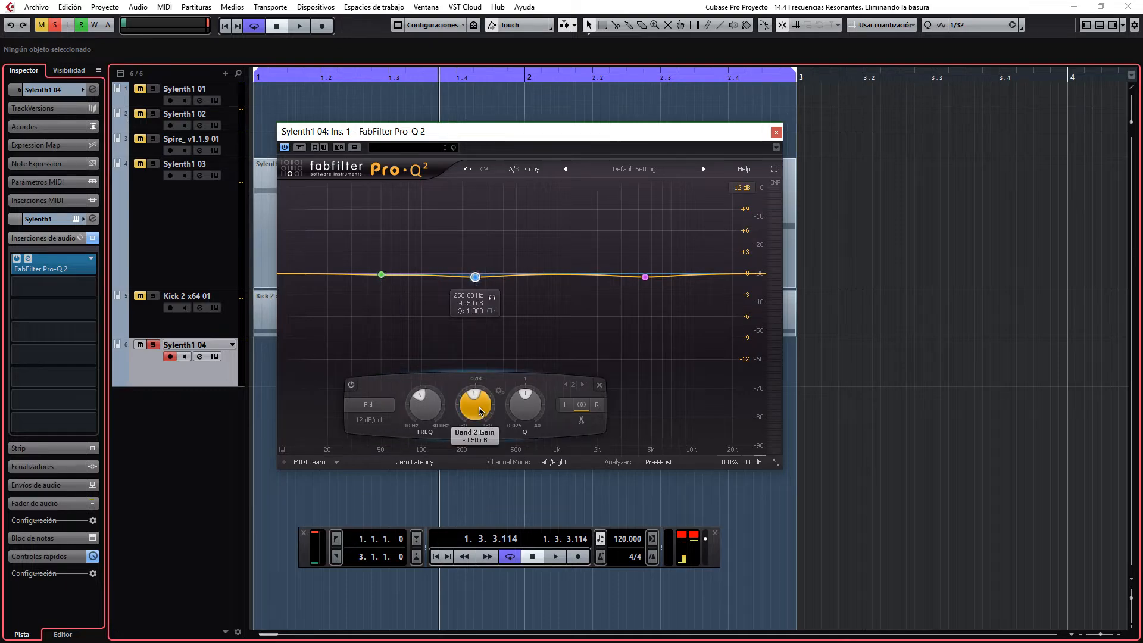
pyautogui.doubleClick(481, 410)
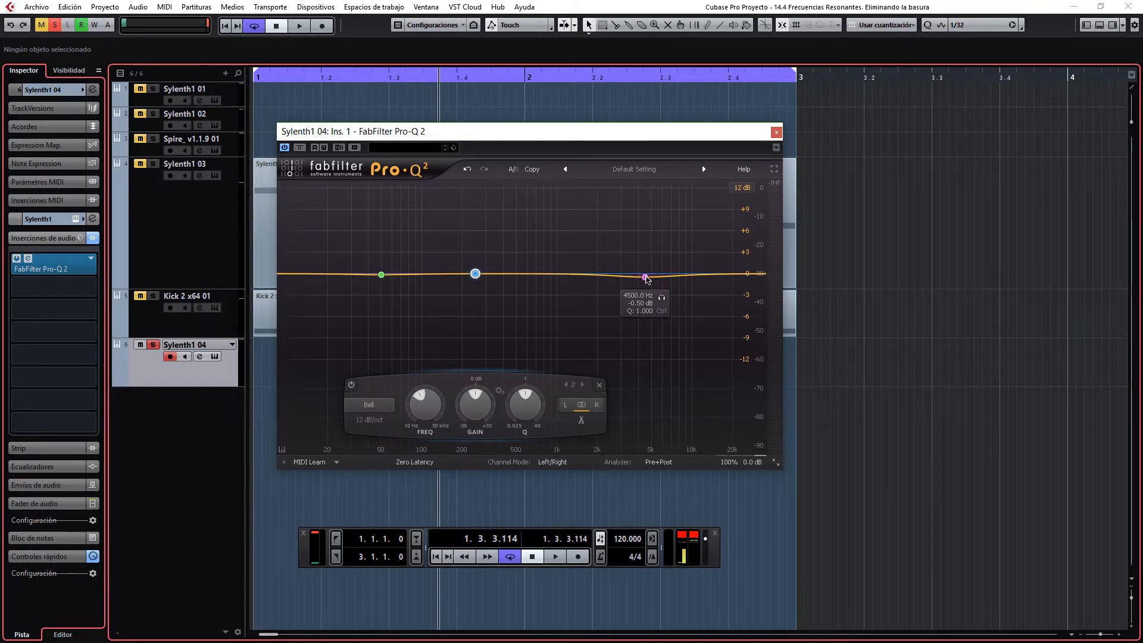
pyautogui.click(646, 278)
pyautogui.doubleClick(620, 403)
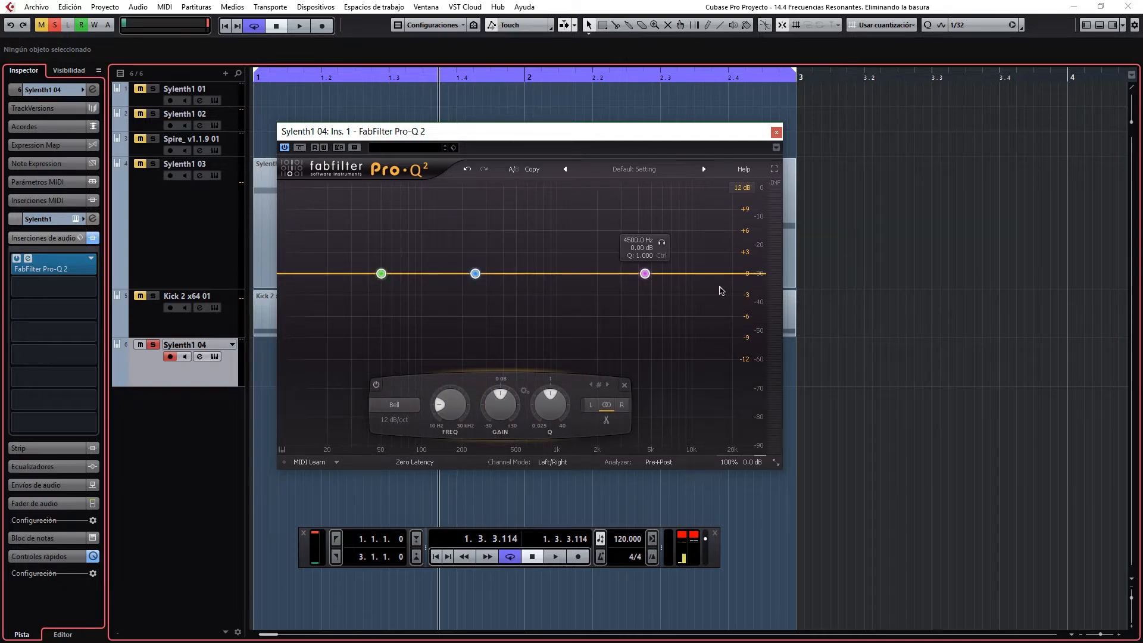
# - Set the slope of all three selected bands to 96 dB/oct and raise their Q
pyautogui.moveTo(556, 138); pyautogui.dragTo(617, 139)
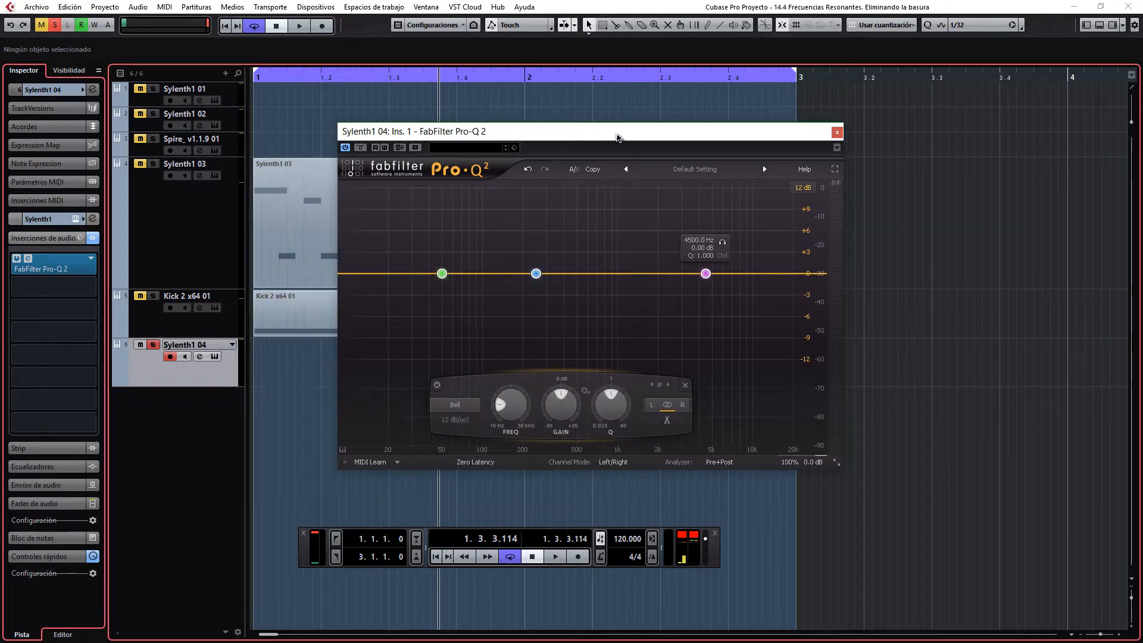
pyautogui.click(455, 419)
pyautogui.click(488, 501)
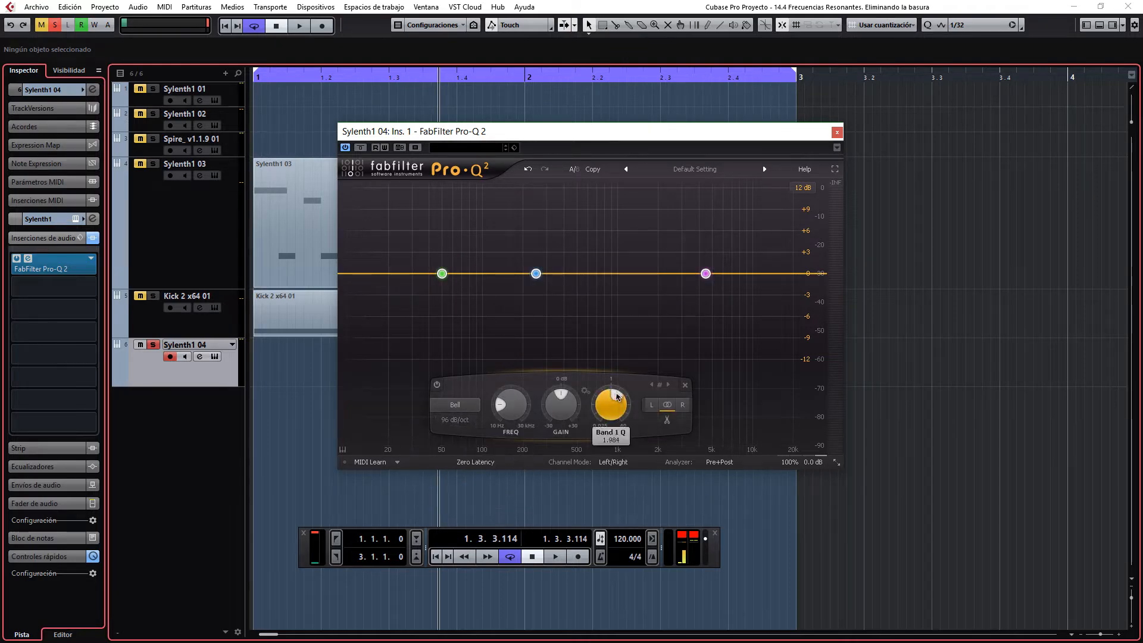
pyautogui.moveTo(561, 404)
pyautogui.mouseDown()
pyautogui.moveTo(563, 394)
pyautogui.moveTo(568, 422)
pyautogui.mouseUp()
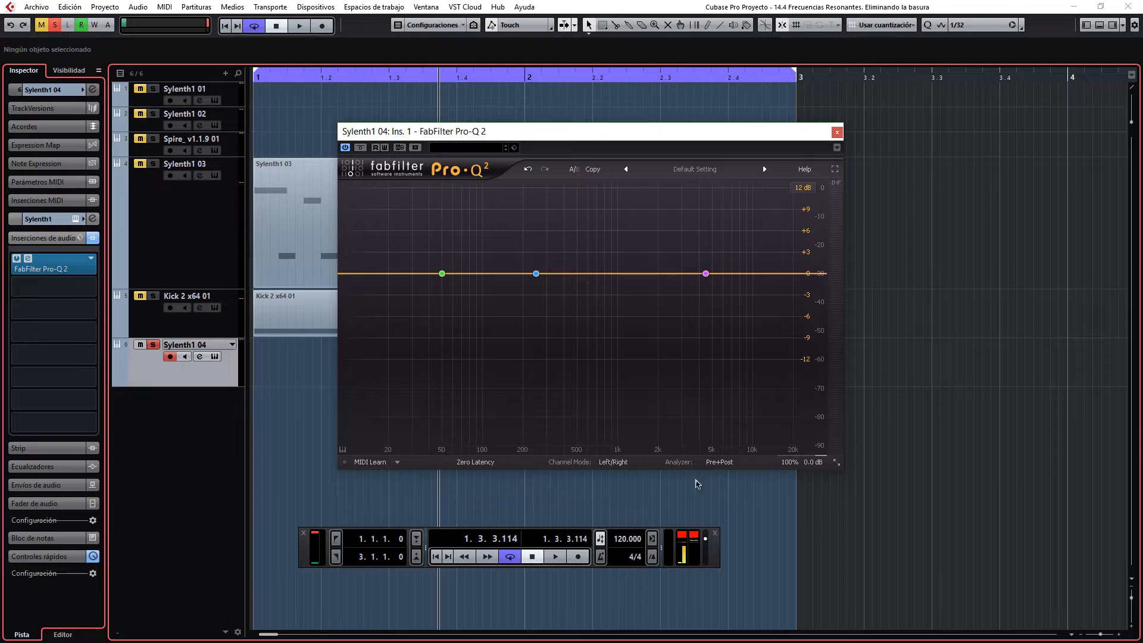
# - Play notes from the virtual keyboard and boost the 4500 Hz band to about +6.4 dB with a Q of about 0.96
pyautogui.hotkey('alt', 'k')
pyautogui.press('v')
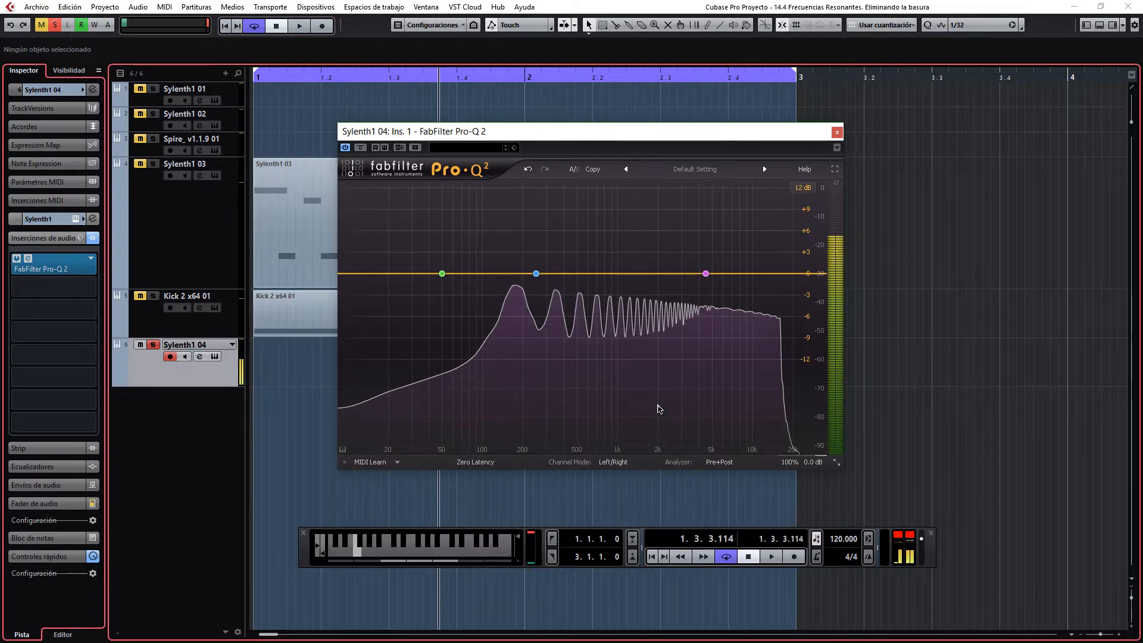
pyautogui.moveTo(745, 240); pyautogui.dragTo(690, 309)
pyautogui.press('v')
pyautogui.moveTo(691, 414); pyautogui.dragTo(689, 365)
pyautogui.moveTo(735, 405); pyautogui.dragTo(703, 436)
# - Play a note and cut the 4500 Hz band to about -3.55 dB
pyautogui.press('v')
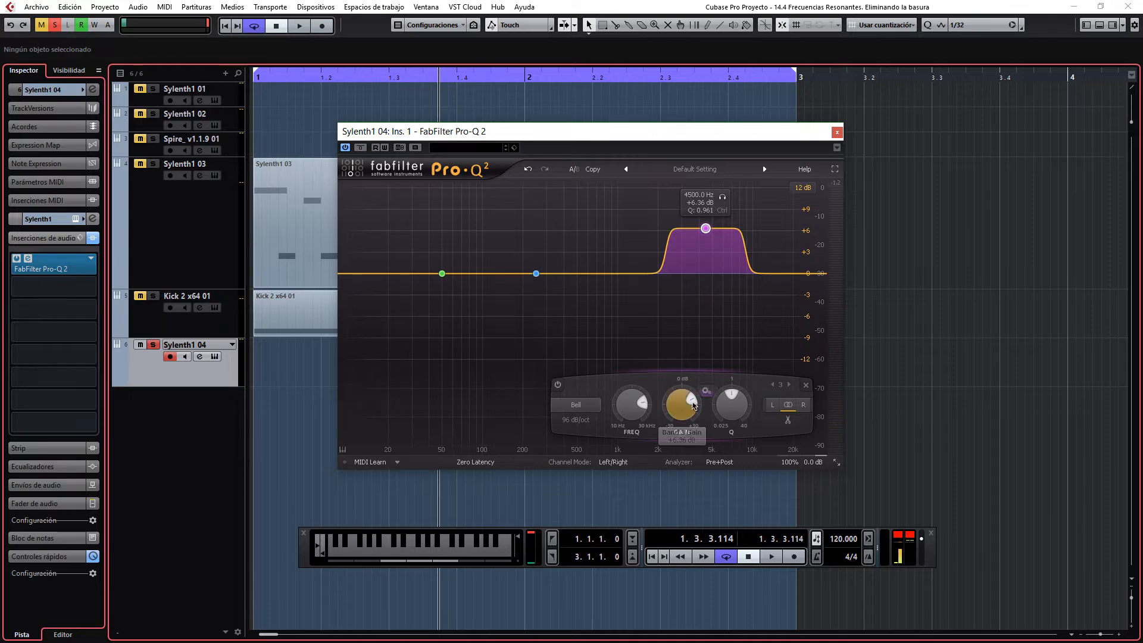
pyautogui.moveTo(691, 397)
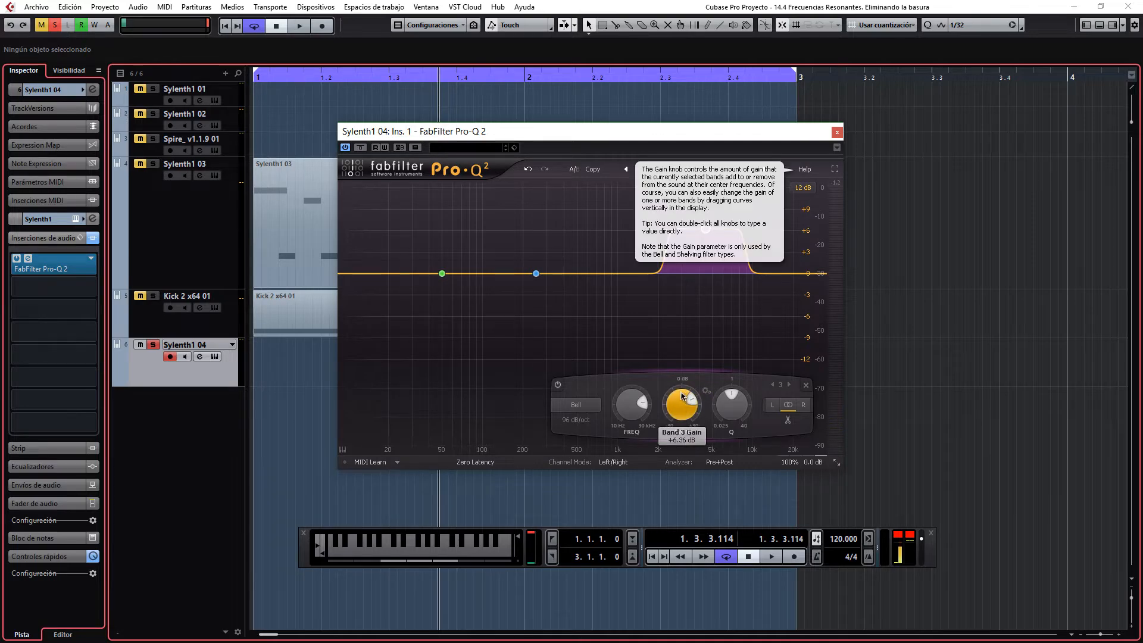
pyautogui.moveTo(682, 396)
pyautogui.mouseDown()
pyautogui.moveTo(666, 415)
pyautogui.moveTo(672, 399)
pyautogui.moveTo(675, 408)
pyautogui.mouseUp()
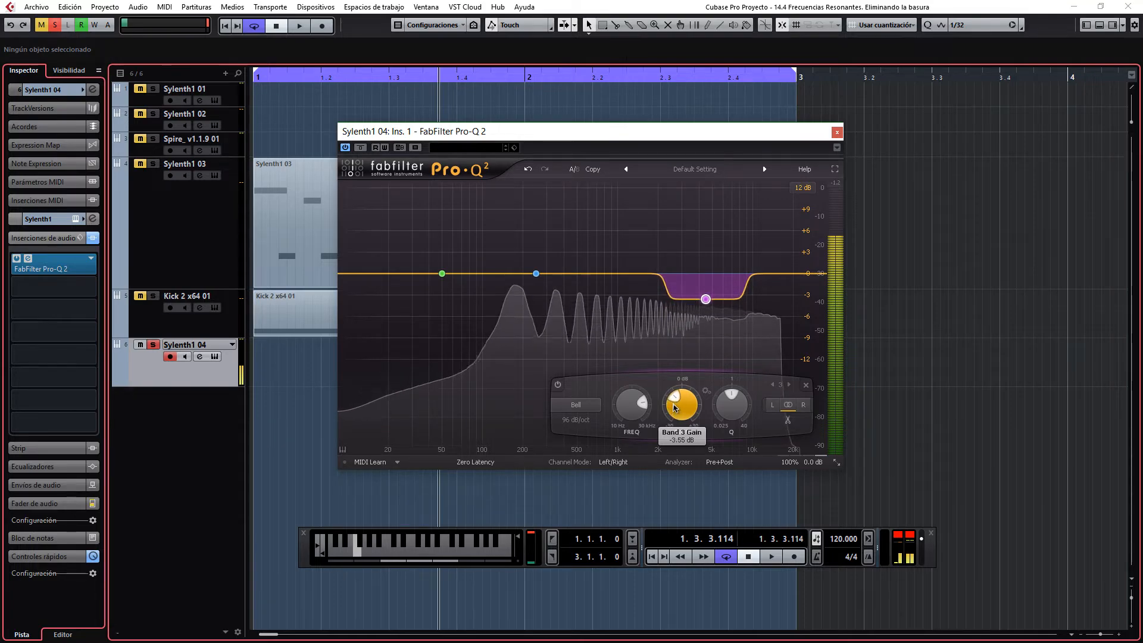
# - Boost the 250 Hz band well above +12 dB and place the Sylenth1 window beside the equalizer
pyautogui.click(537, 275)
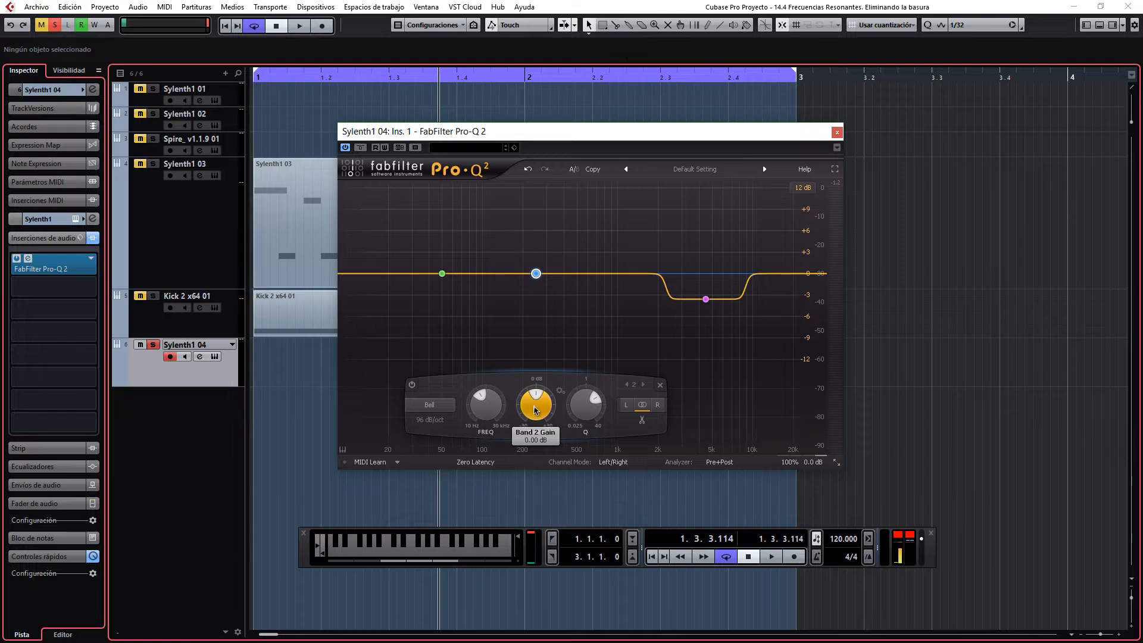
pyautogui.moveTo(536, 410); pyautogui.dragTo(547, 309)
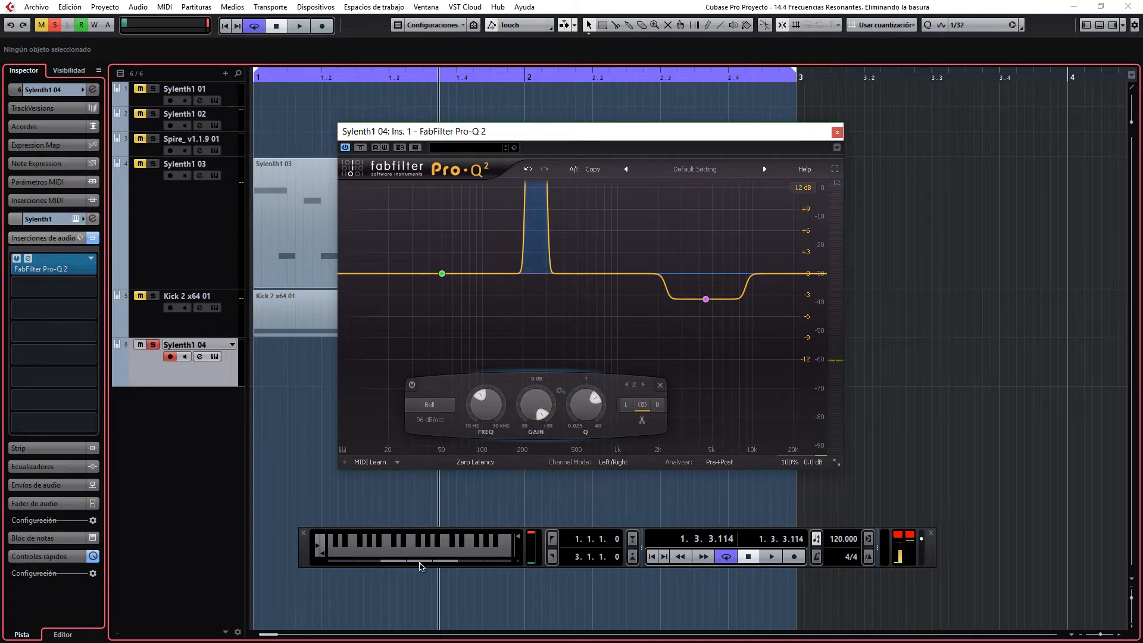
pyautogui.click(75, 219)
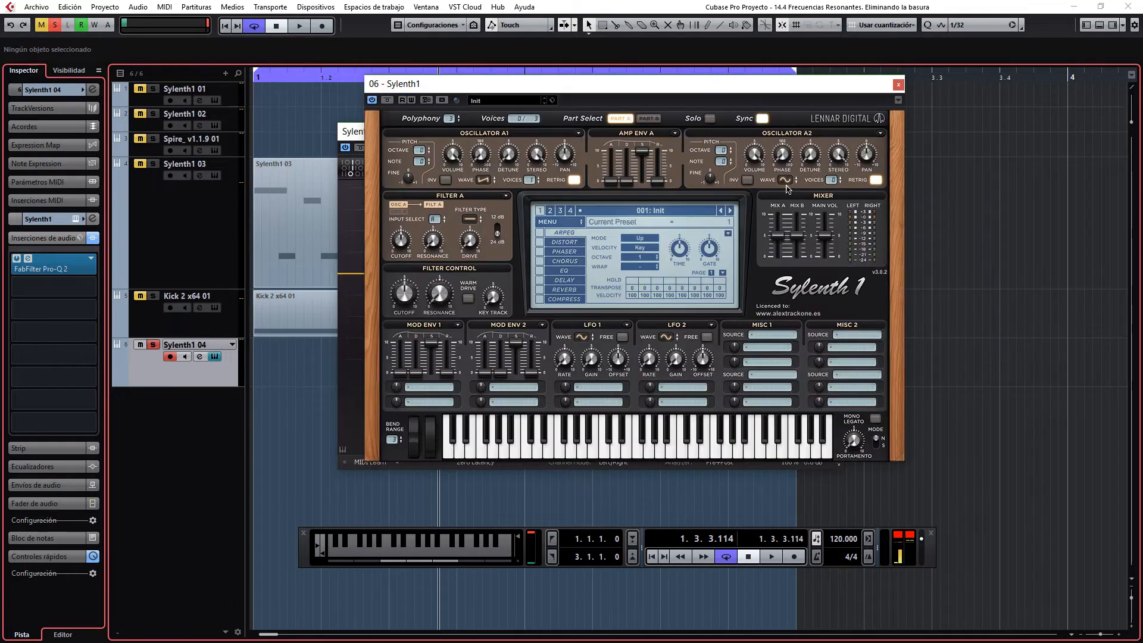
pyautogui.moveTo(457, 89); pyautogui.dragTo(943, 88)
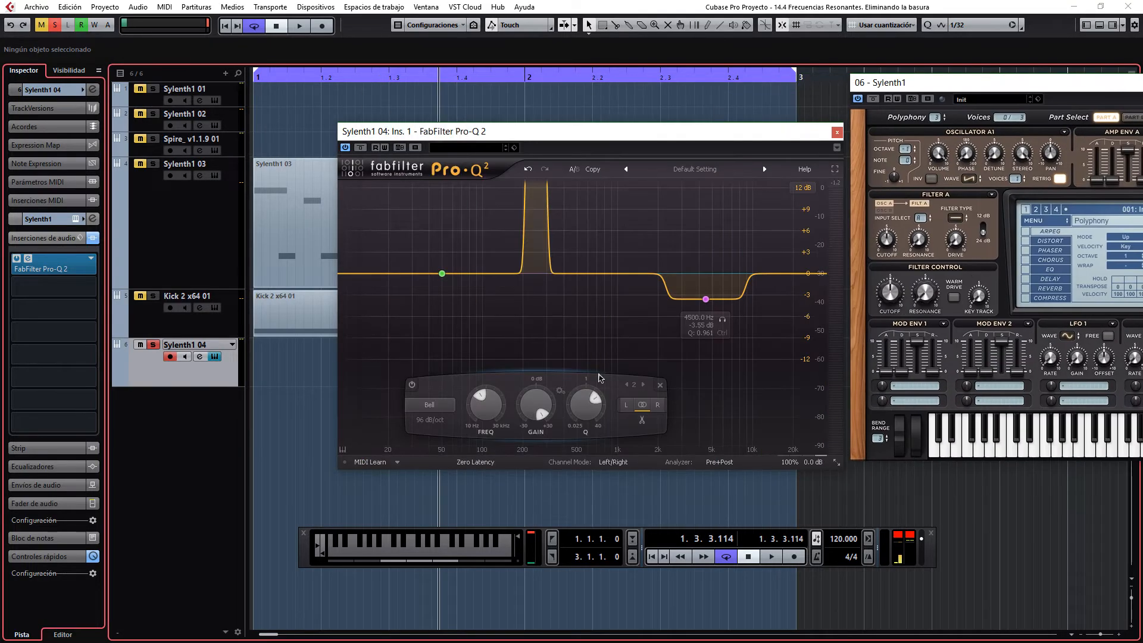
pyautogui.moveTo(536, 405)
pyautogui.mouseDown()
pyautogui.moveTo(540, 468)
pyautogui.moveTo(548, 411)
pyautogui.mouseUp()
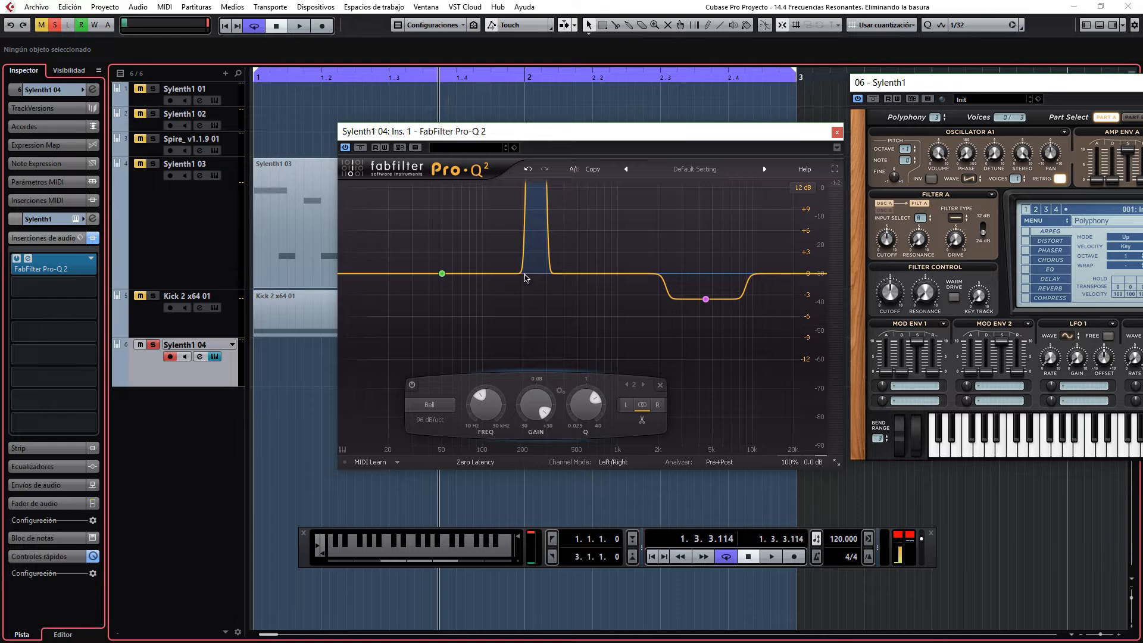
# - Sweep the 250 Hz band's gain down and up while a note plays, ending at a -30 dB cut
pyautogui.moveTo(536, 406); pyautogui.dragTo(538, 509)
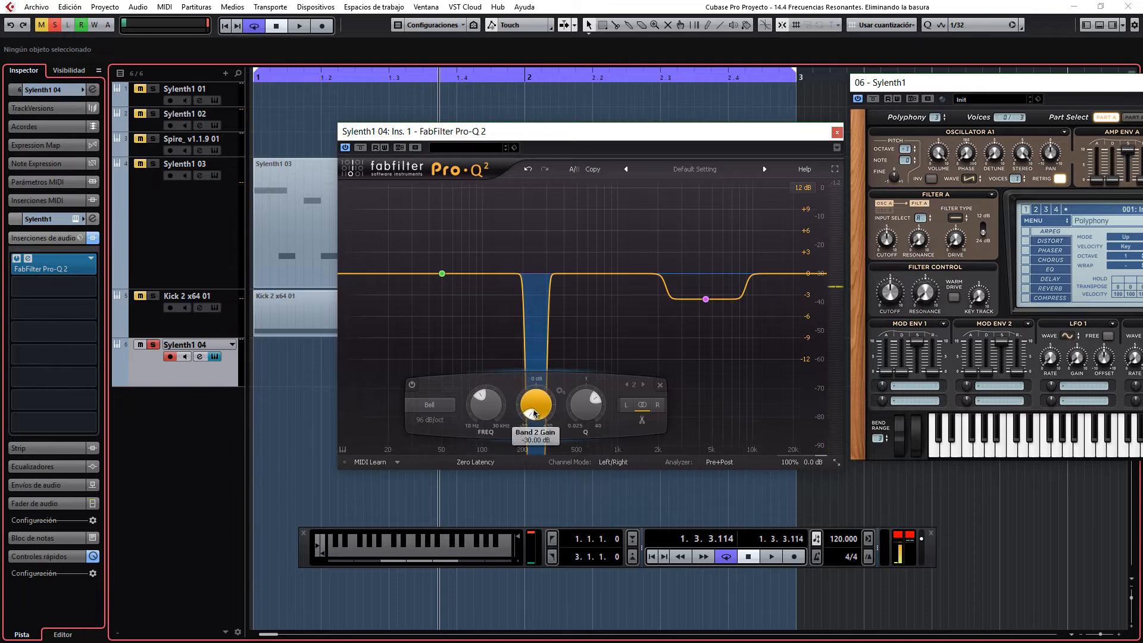
pyautogui.moveTo(534, 412); pyautogui.dragTo(541, 351)
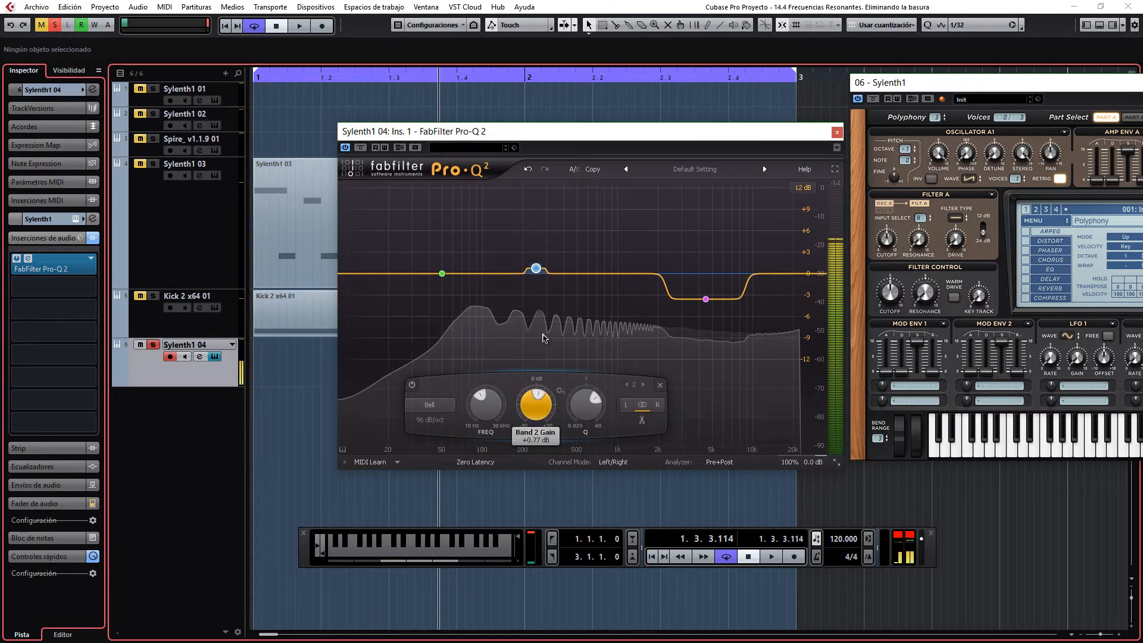
pyautogui.moveTo(541, 413); pyautogui.dragTo(524, 605)
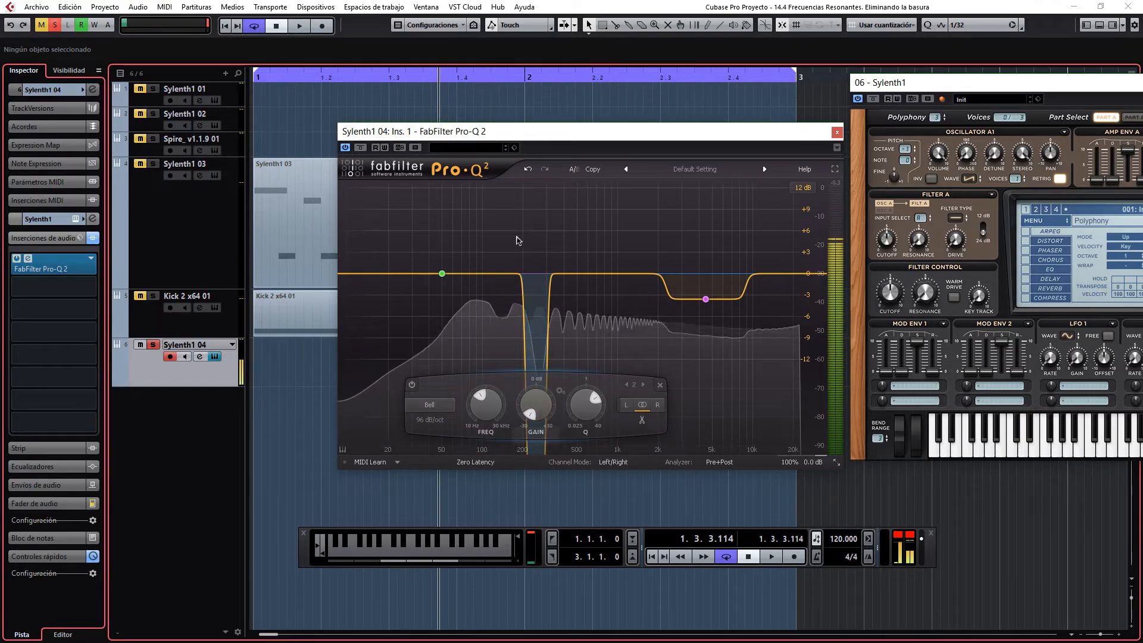
# - Boost the 50 Hz band to +30 dB, drop it into a deep cut, and fully cut the 4500 Hz band
pyautogui.click(442, 275)
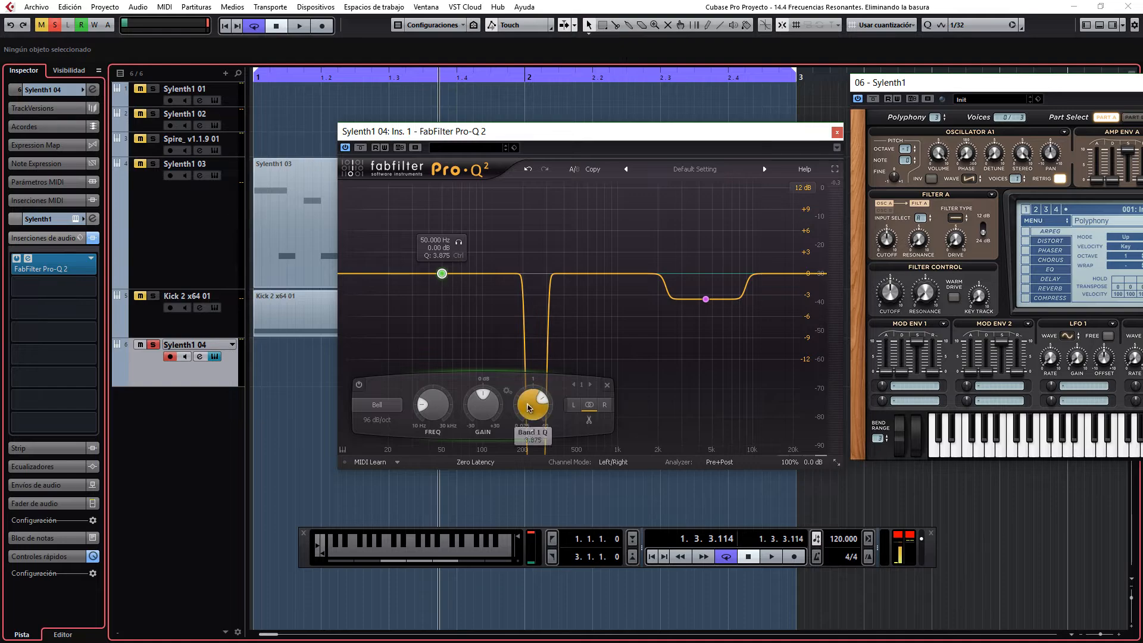
pyautogui.moveTo(483, 405); pyautogui.dragTo(515, 272)
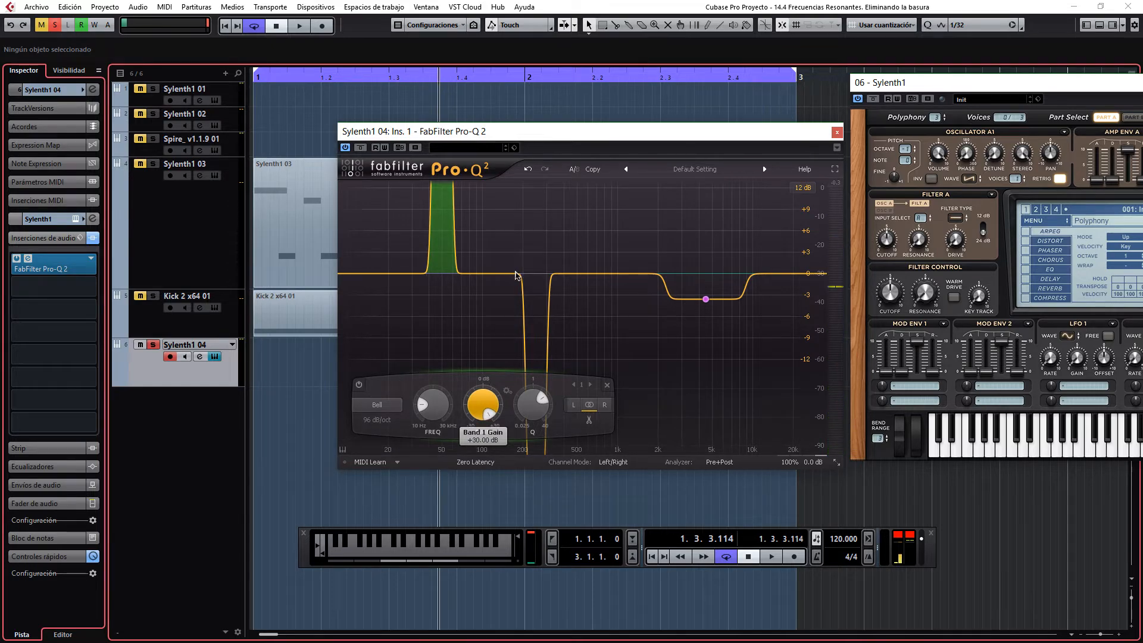
pyautogui.moveTo(516, 275); pyautogui.dragTo(511, 440)
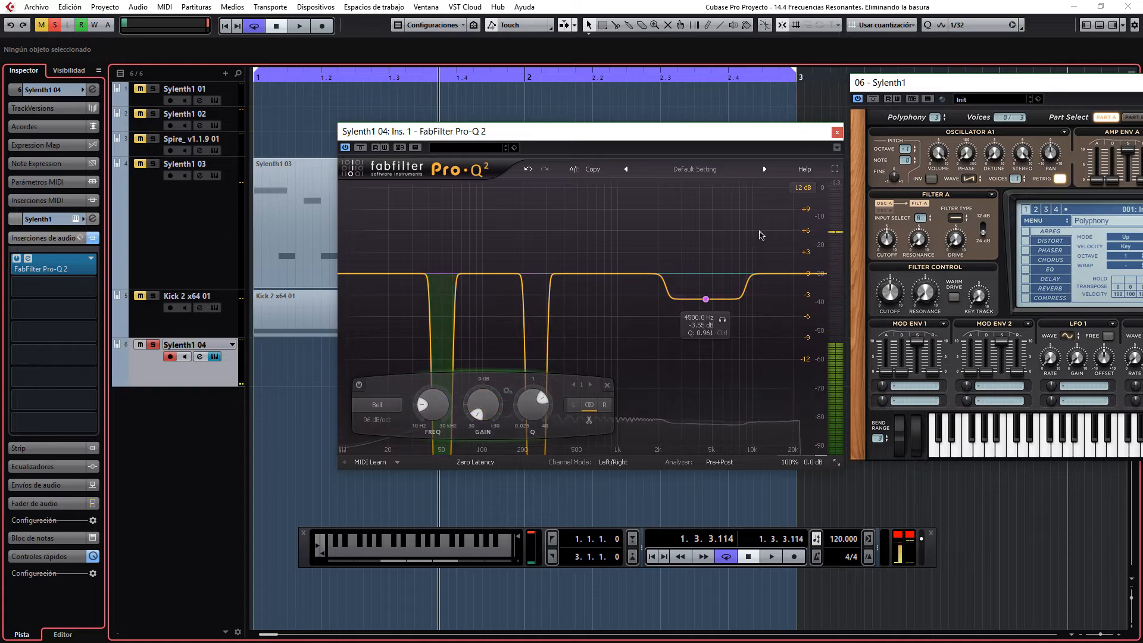
pyautogui.moveTo(681, 405); pyautogui.dragTo(682, 487)
pyautogui.moveTo(708, 462)
pyautogui.click(742, 410)
pyautogui.click(742, 384)
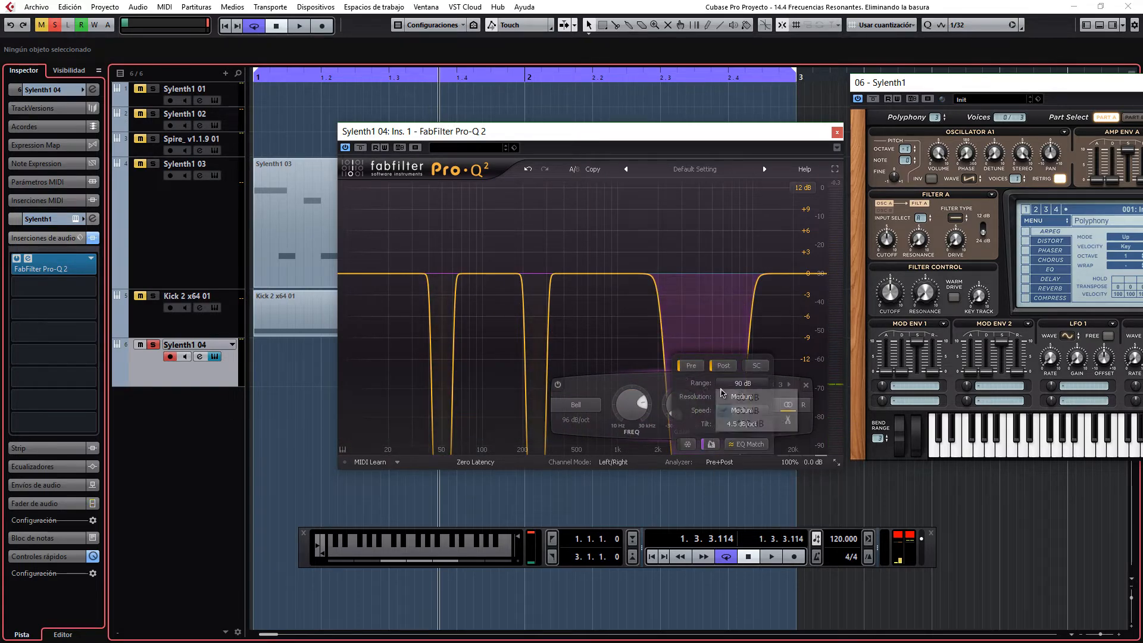
pyautogui.click(683, 244)
pyautogui.moveTo(725, 400); pyautogui.dragTo(727, 385)
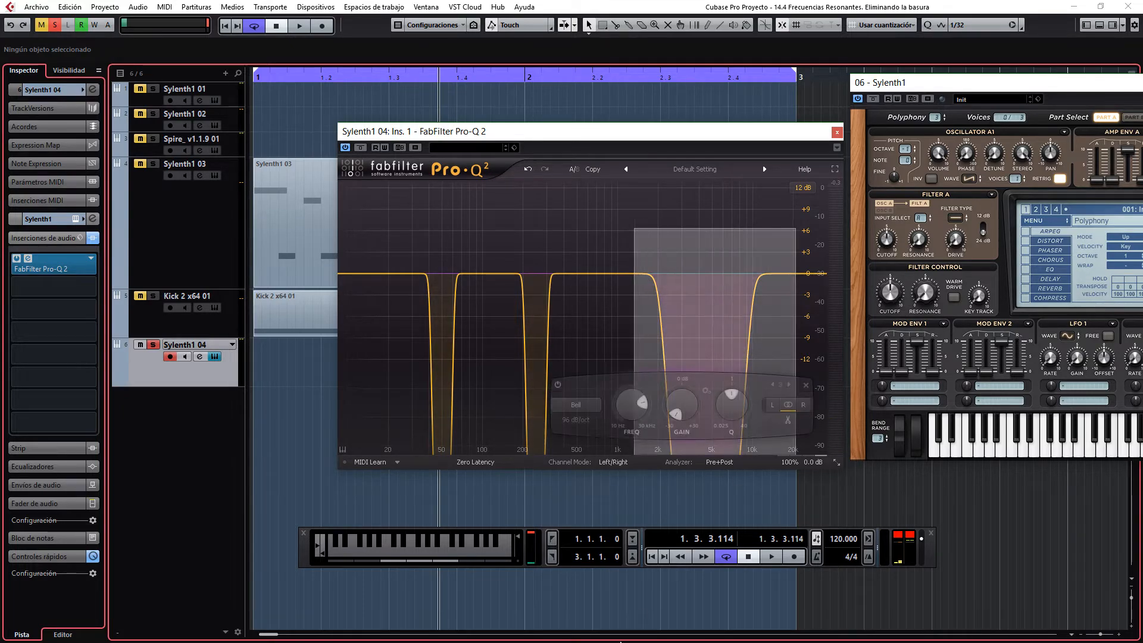
pyautogui.moveTo(720, 462)
pyautogui.click(731, 411)
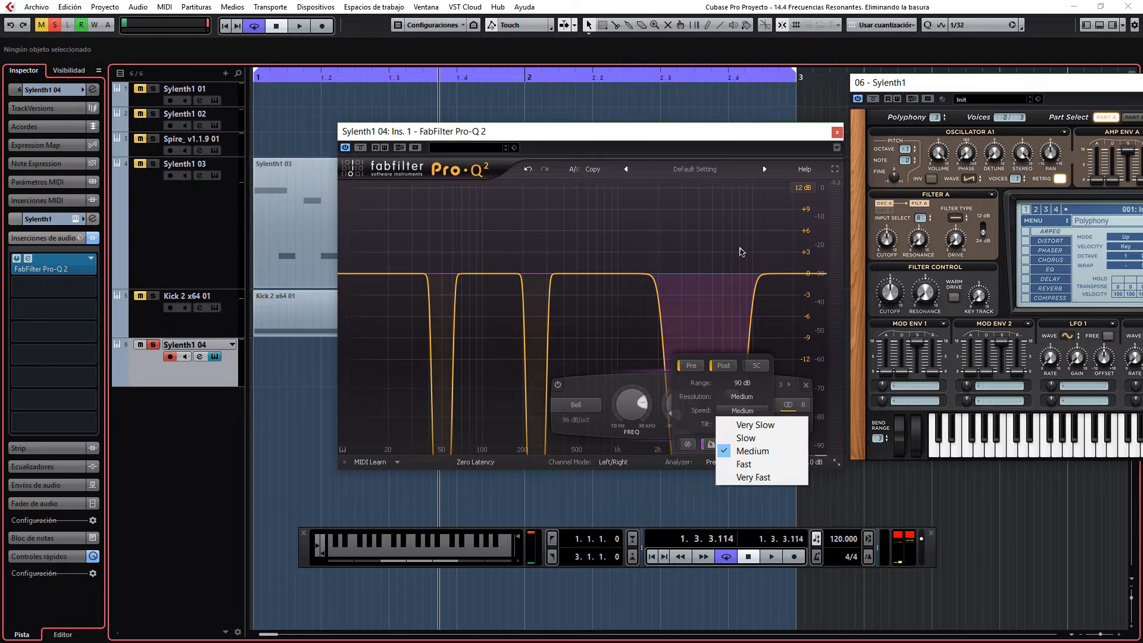
pyautogui.click(719, 139)
# - Narrow the 4500 Hz band to a Q of about 2.286 and set its gain to about -5.36 dB
pyautogui.moveTo(728, 408); pyautogui.dragTo(727, 385)
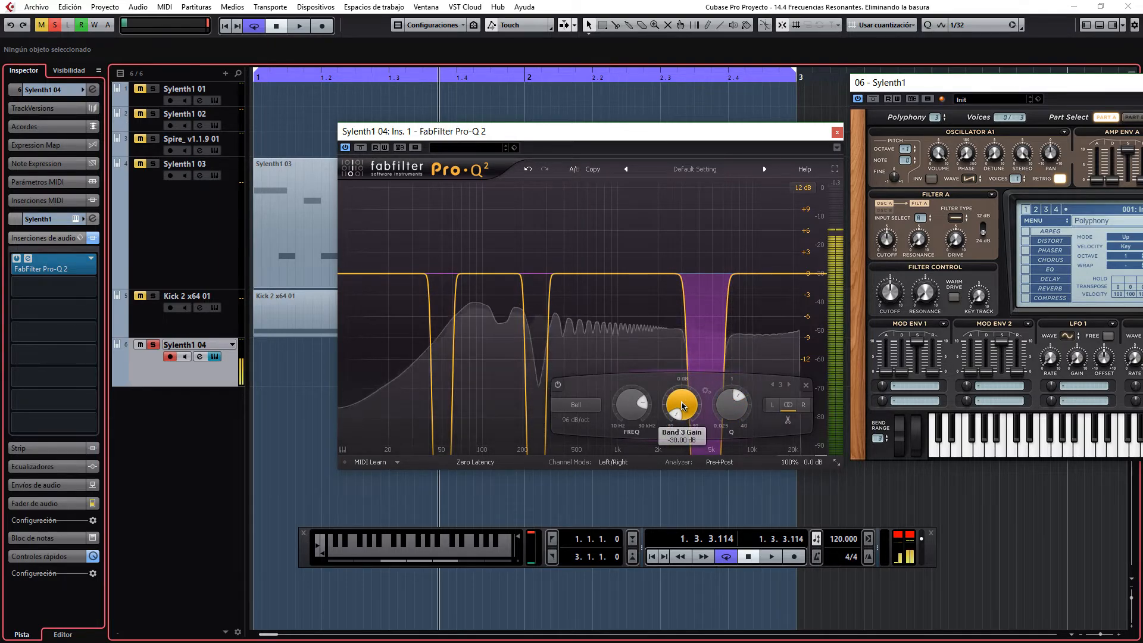
pyautogui.moveTo(677, 412)
pyautogui.mouseDown()
pyautogui.moveTo(682, 362)
pyautogui.moveTo(681, 399)
pyautogui.mouseUp()
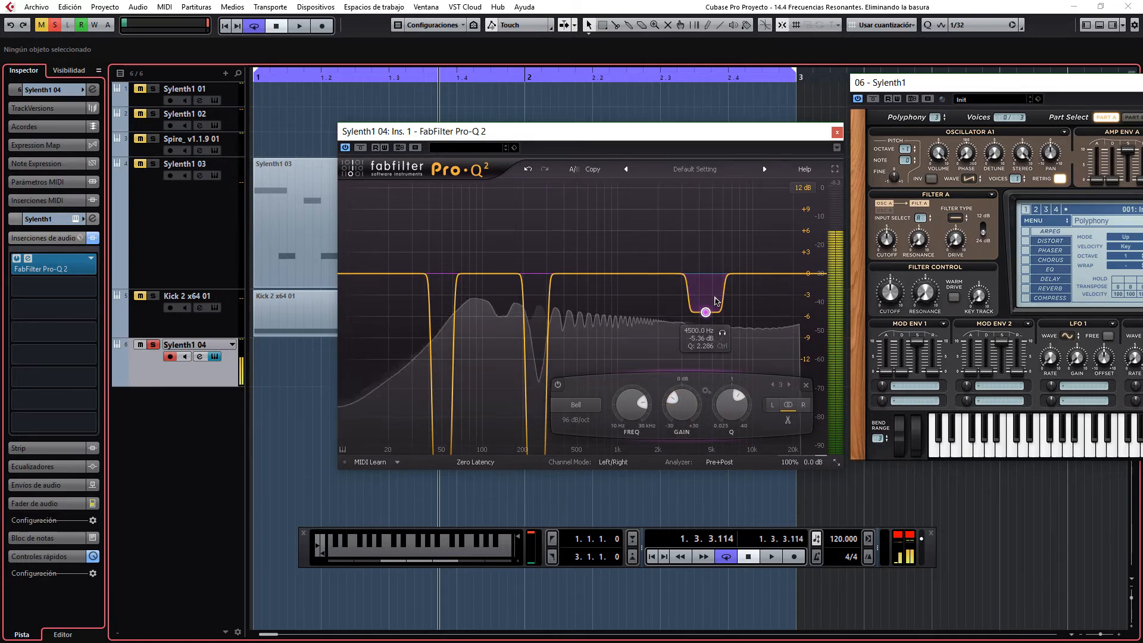
# - Compare the sound with and without the equalizer by toggling its bypass while notes play, leaving it bypassed
pyautogui.click(364, 152)
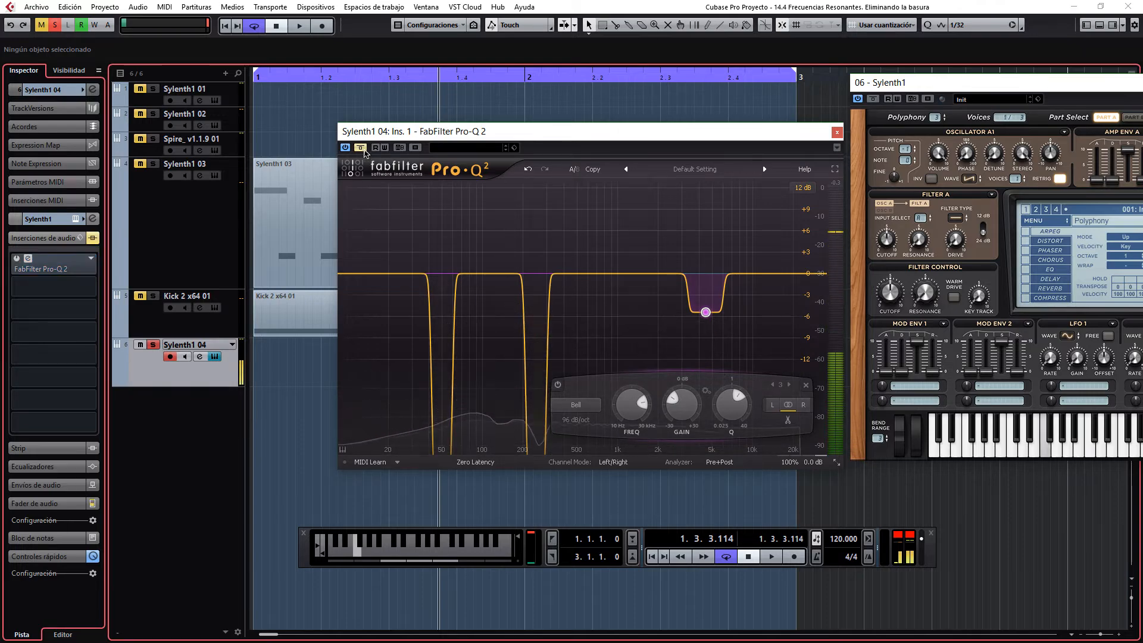
pyautogui.click(364, 152)
pyautogui.click(364, 151)
pyautogui.click(363, 152)
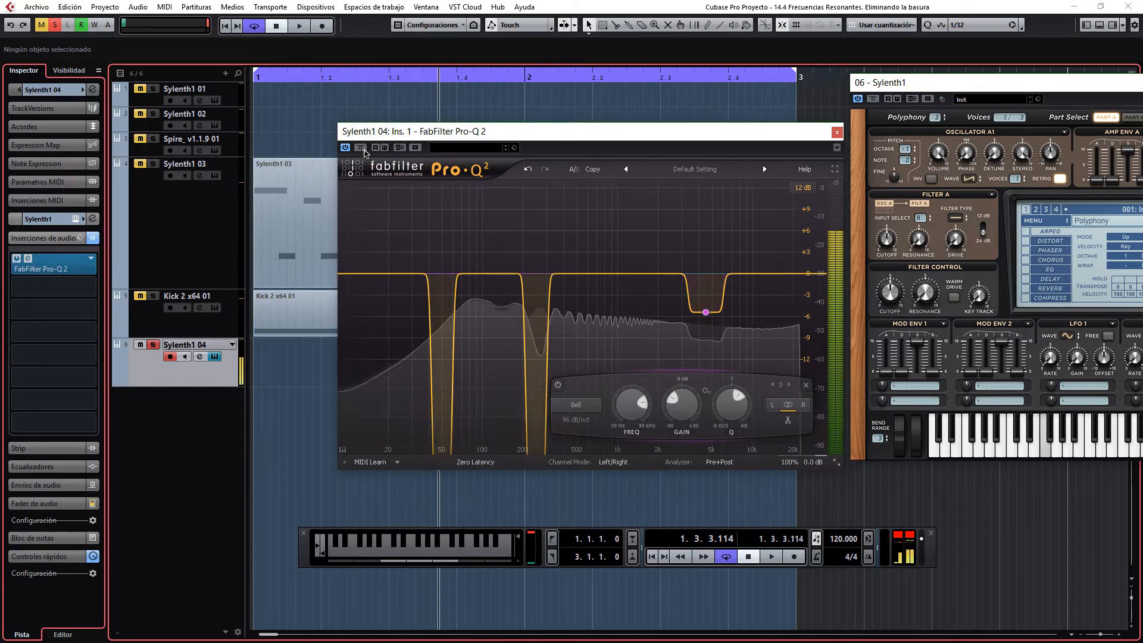
pyautogui.click(364, 152)
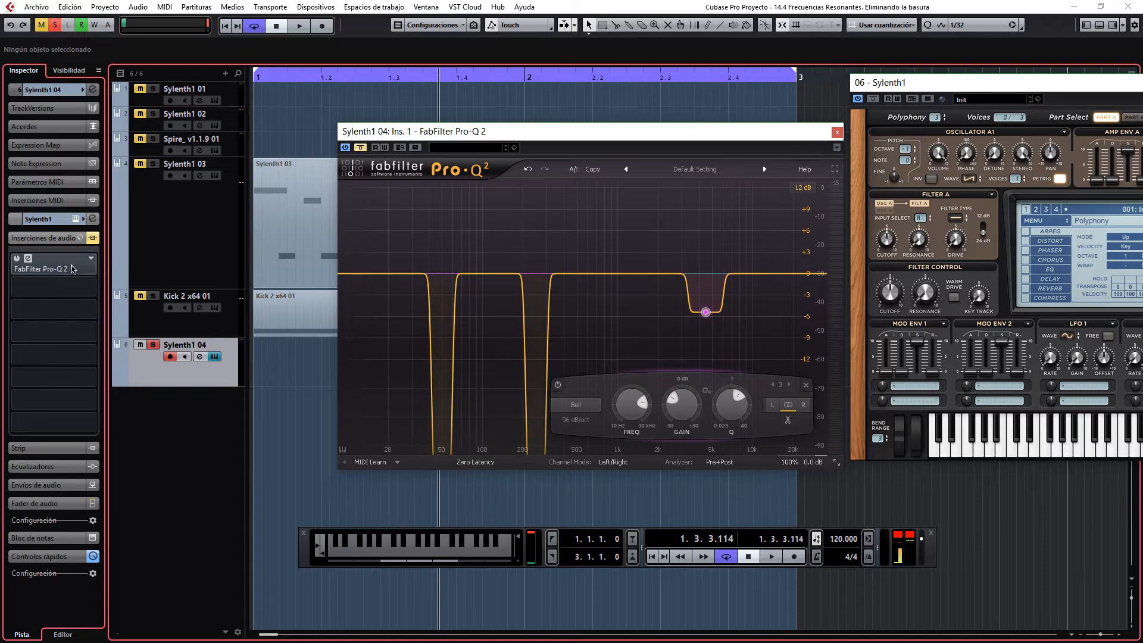
# - Add the Devastor distortion to the second insert slot of Sylenth1 04 and move its window off the equalizer
pyautogui.click(92, 289)
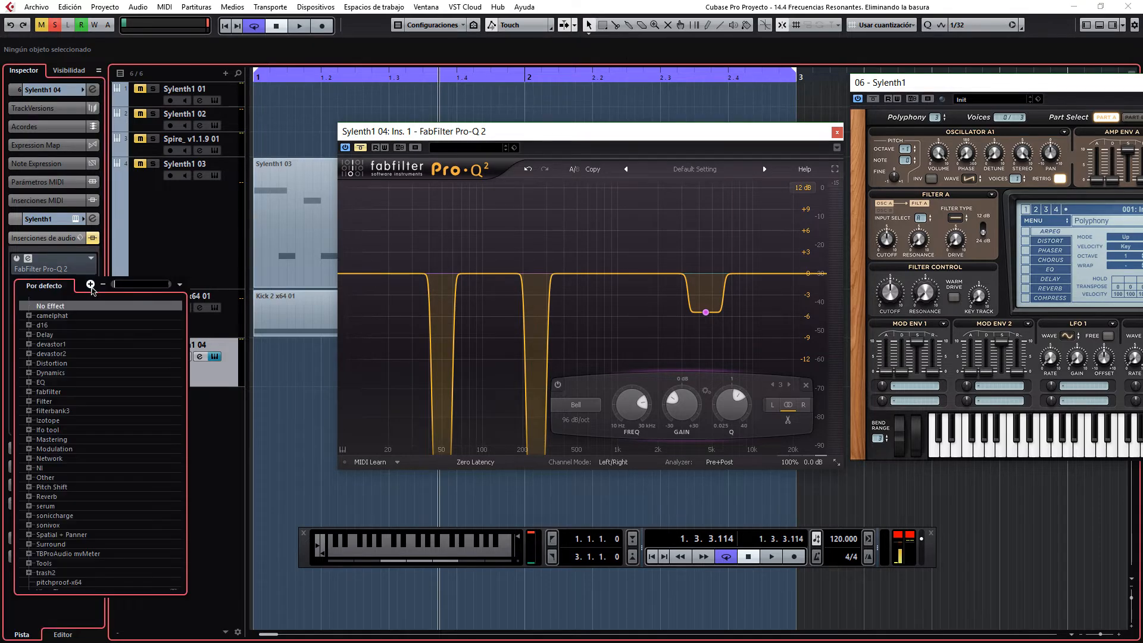
pyautogui.click(28, 344)
pyautogui.click(73, 355)
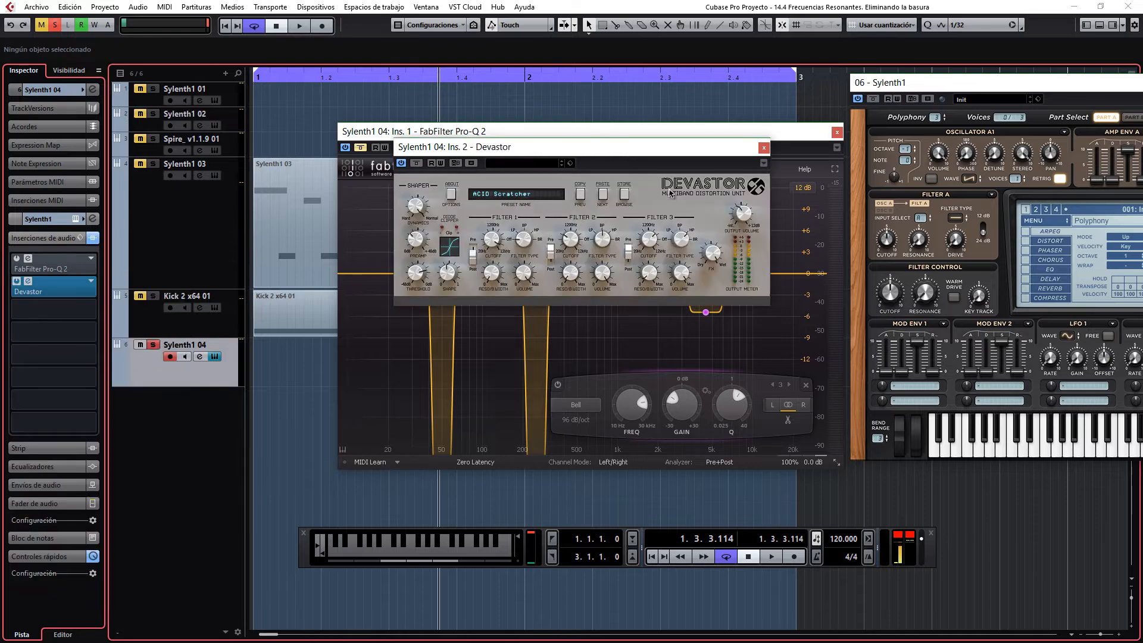
pyautogui.moveTo(636, 156); pyautogui.dragTo(794, 274)
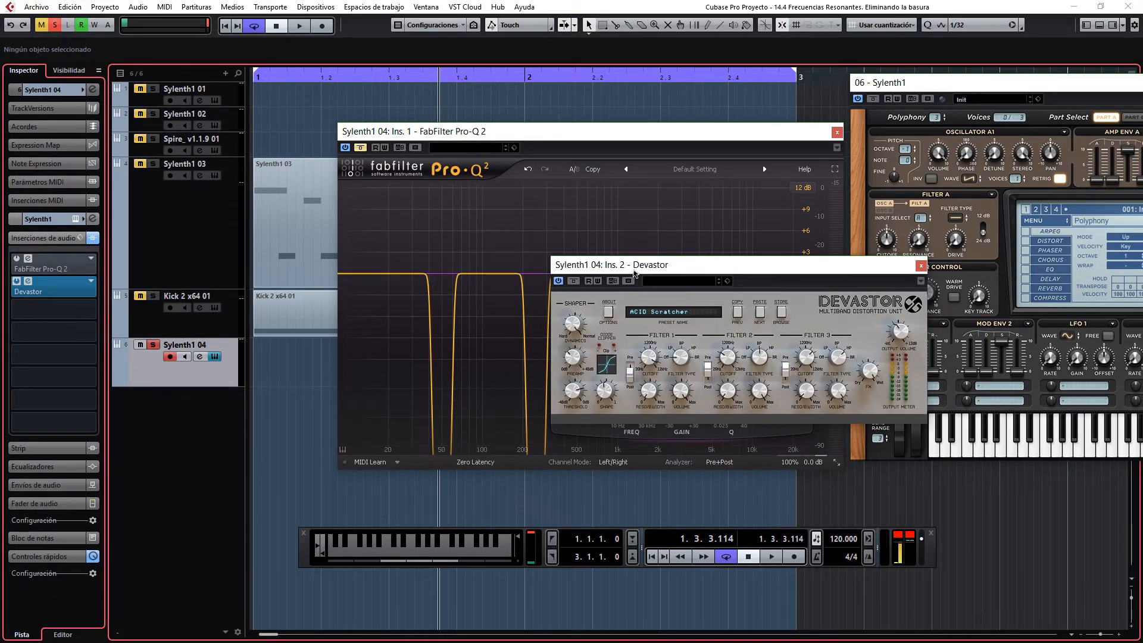
pyautogui.moveTo(634, 273); pyautogui.dragTo(782, 345)
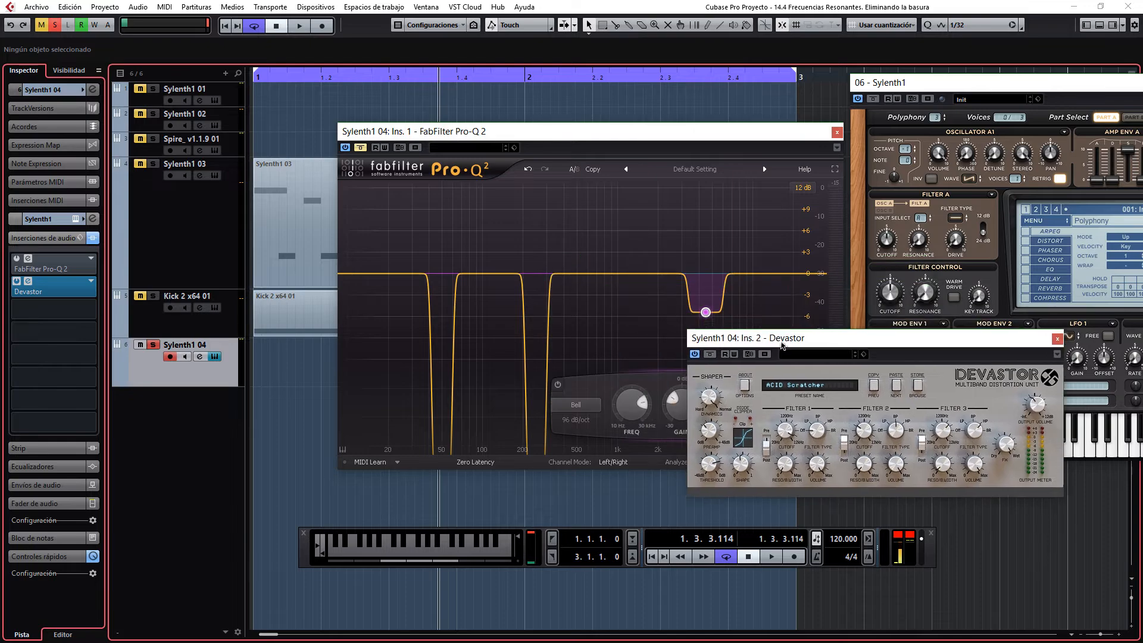
# - Reactivate the equalizer and arrange the Pro-Q 2 and Devastor windows side by side
pyautogui.click(361, 148)
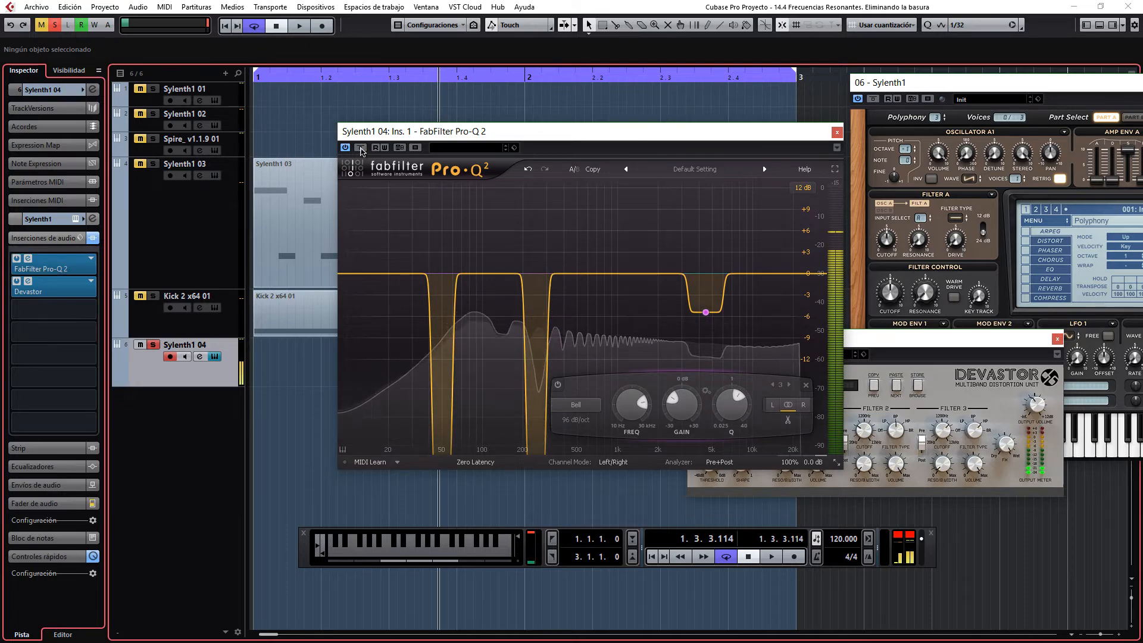
pyautogui.moveTo(617, 123); pyautogui.dragTo(465, 101)
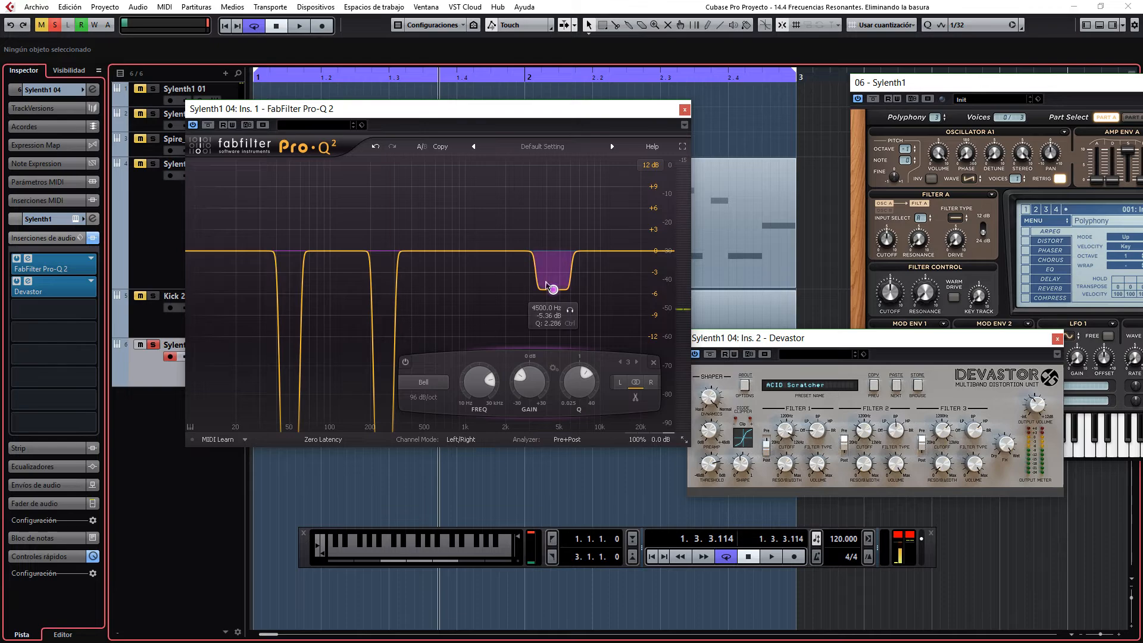
pyautogui.moveTo(776, 347); pyautogui.dragTo(829, 244)
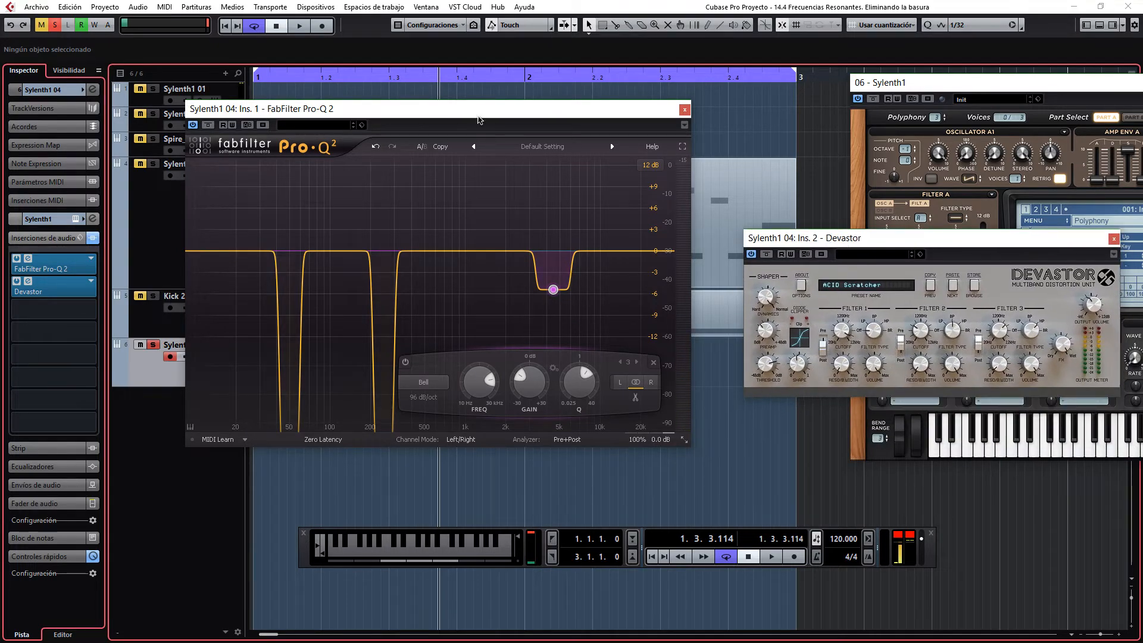
pyautogui.moveTo(479, 117)
pyautogui.mouseDown()
pyautogui.moveTo(482, 126)
pyautogui.moveTo(475, 104)
pyautogui.mouseUp()
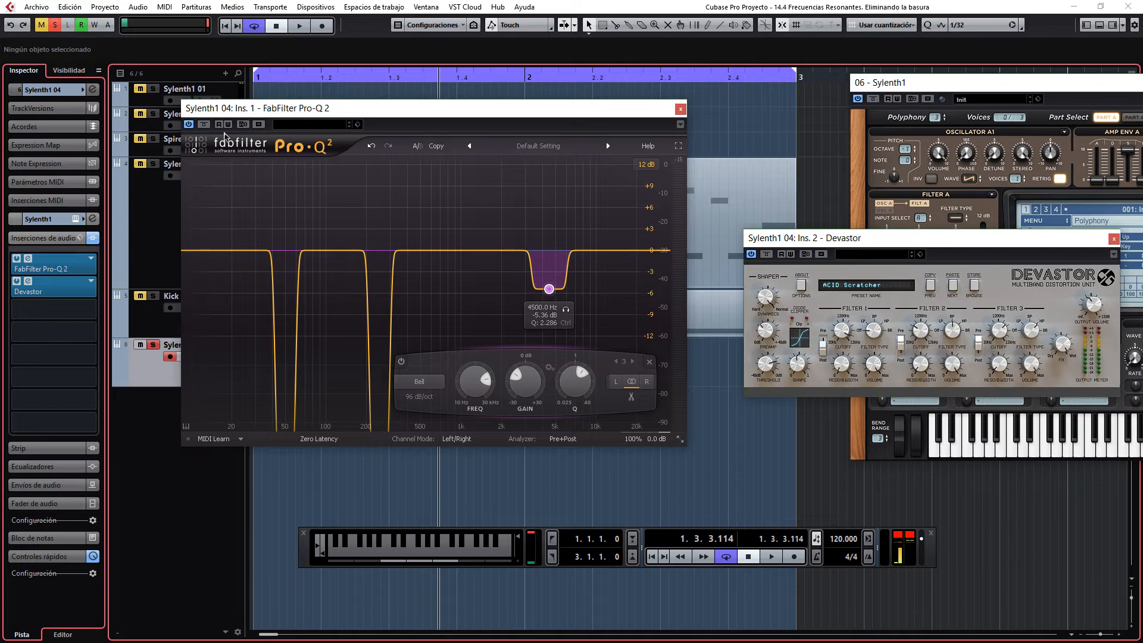
# - Compare the distorted sound with and without the equalizer by toggling the Pro-Q 2 bypass, leaving it active
pyautogui.click(203, 124)
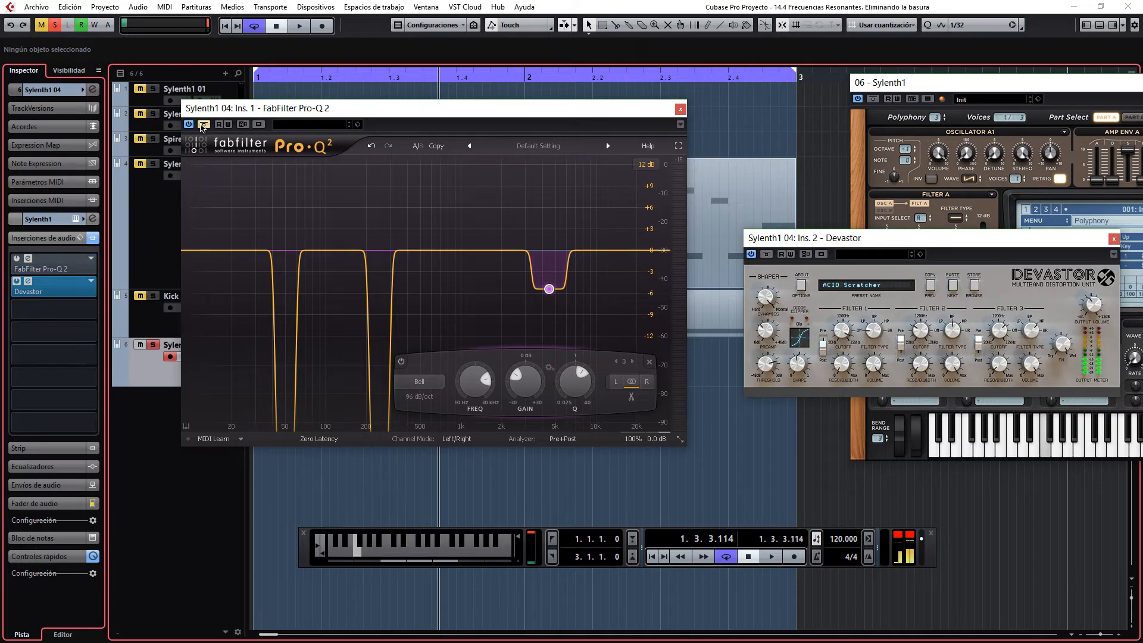
pyautogui.click(203, 124)
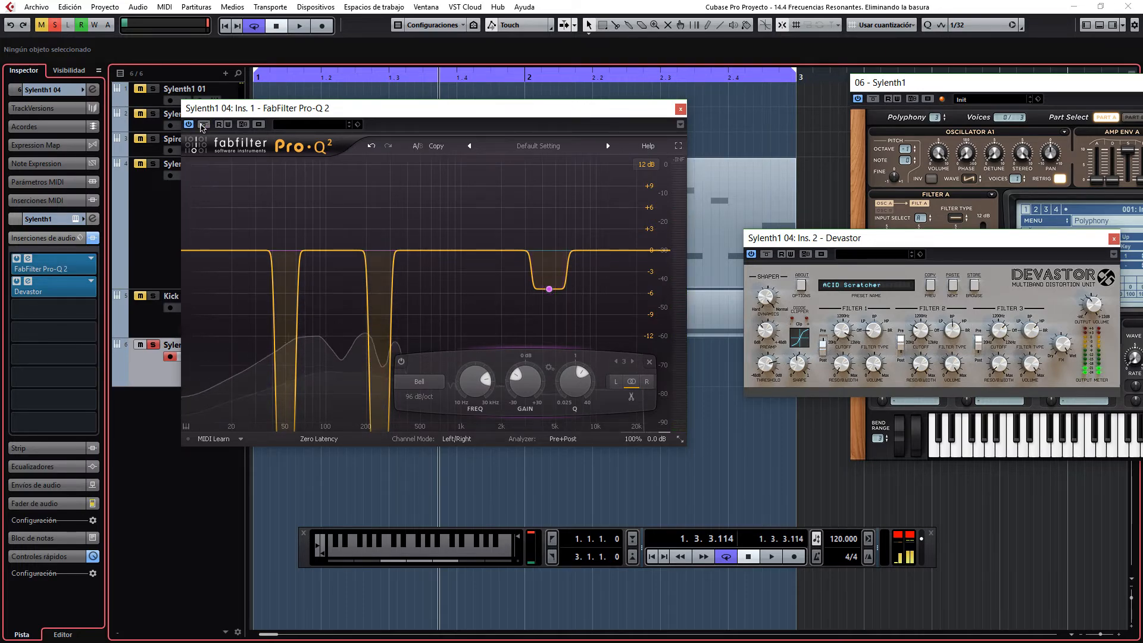
pyautogui.click(204, 124)
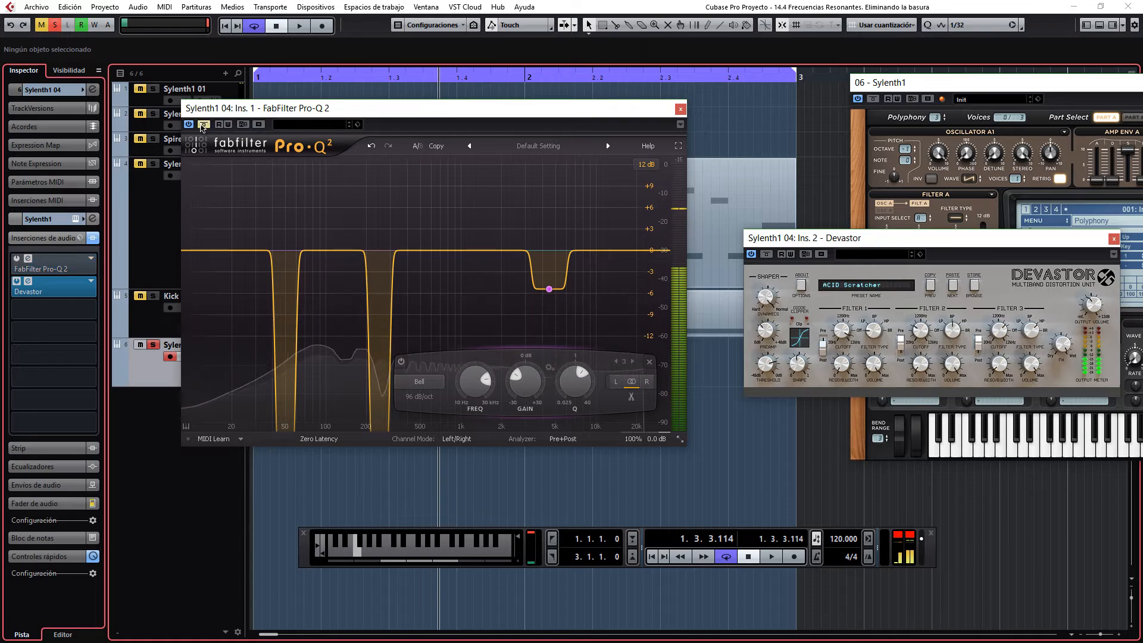
pyautogui.click(203, 124)
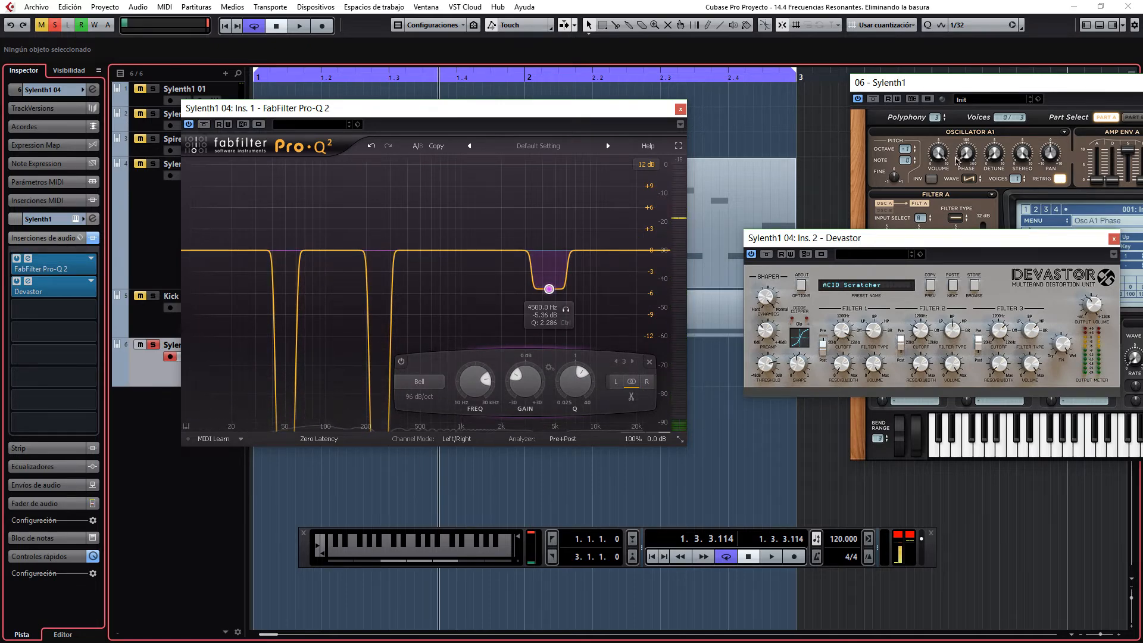
# - Lower Oscillator A1's octave in Sylenth1 and toggle the equalizer bypass to compare the sound, leaving it bypassed
pyautogui.click(909, 157)
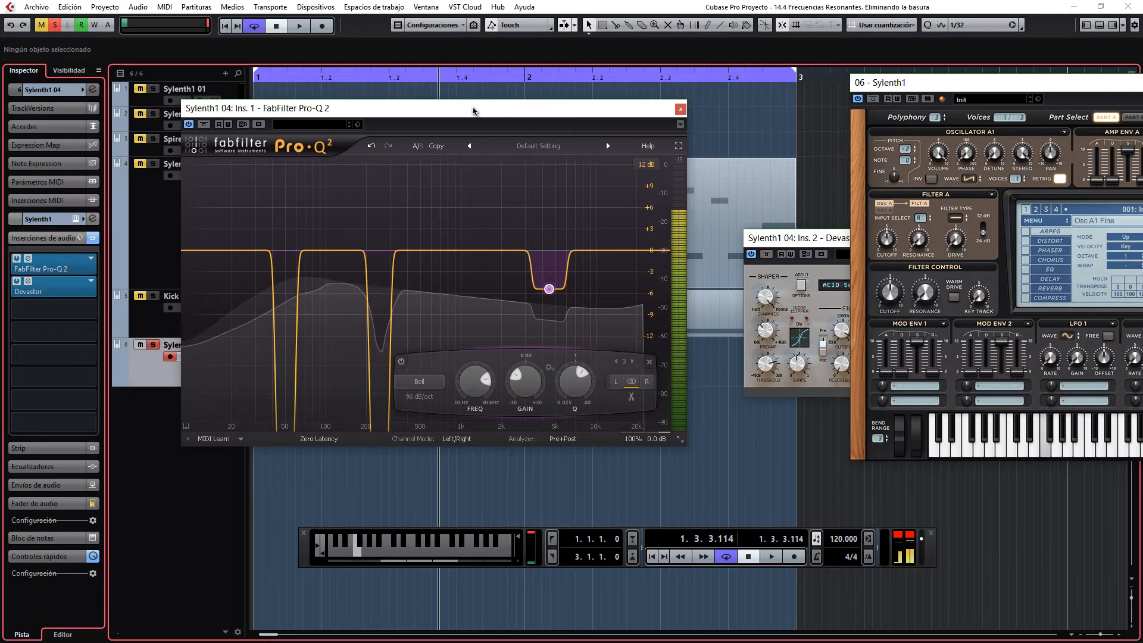
pyautogui.click(205, 126)
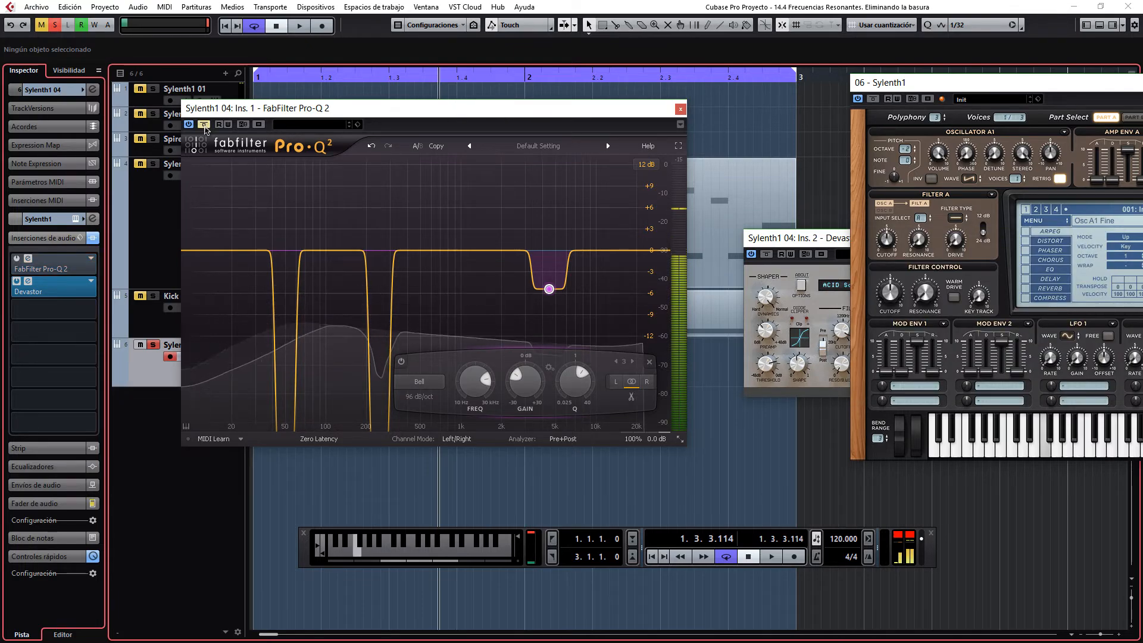
pyautogui.click(205, 126)
pyautogui.click(204, 126)
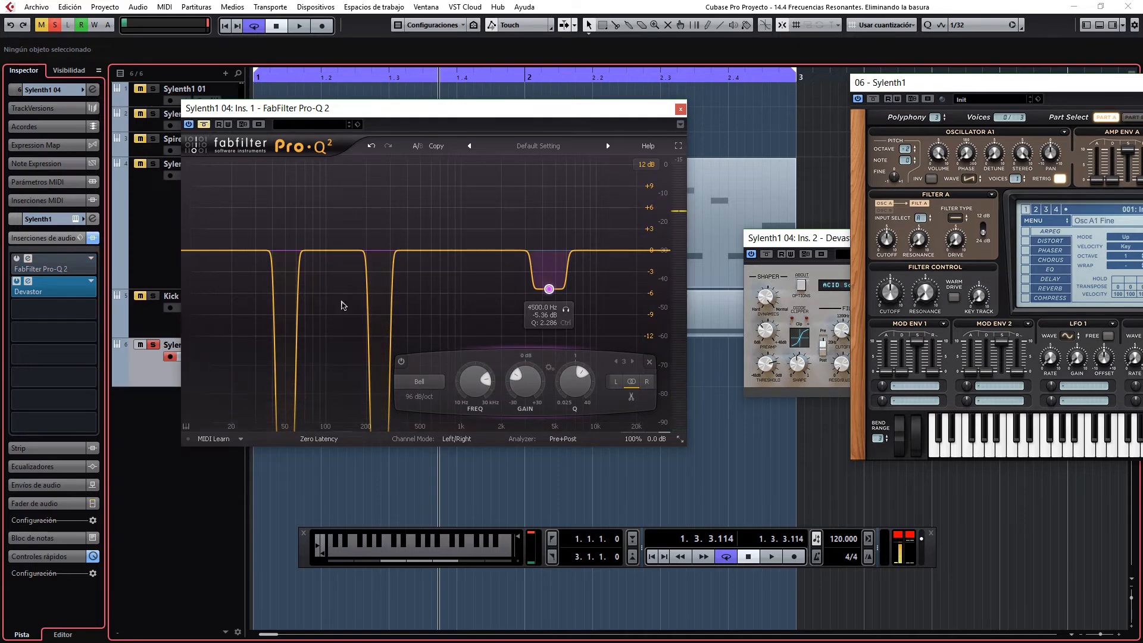
# - Reactivate the equalizer, cut the 4500 Hz band to -30 dB, and toggle the bypass to compare the result
pyautogui.moveTo(832, 247); pyautogui.dragTo(803, 241)
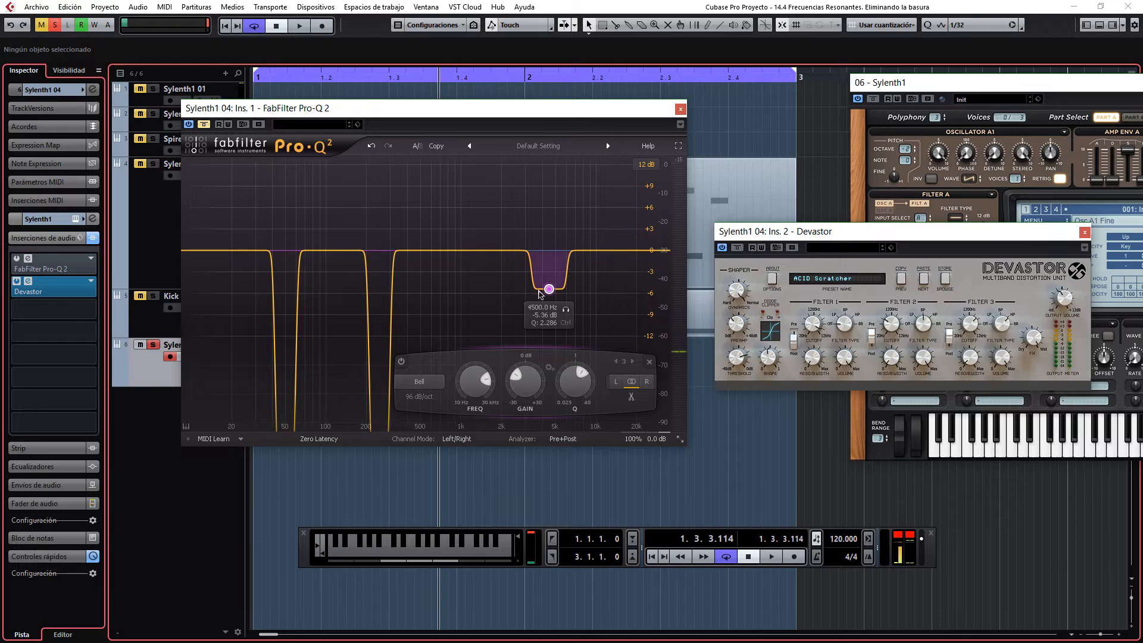
pyautogui.click(206, 125)
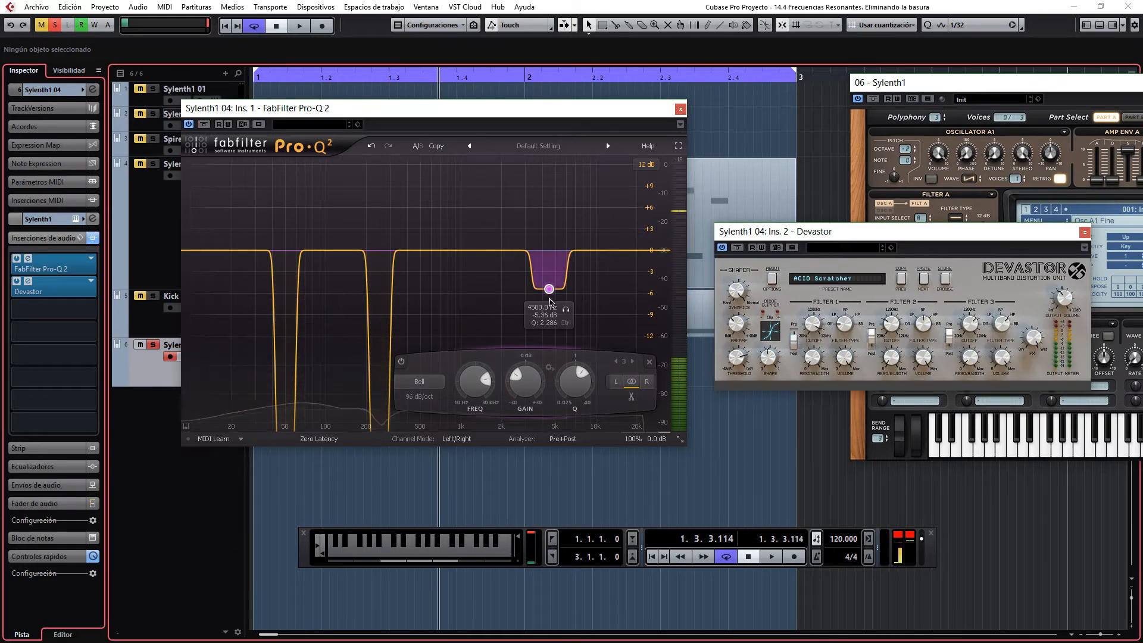
pyautogui.moveTo(522, 380); pyautogui.dragTo(521, 392)
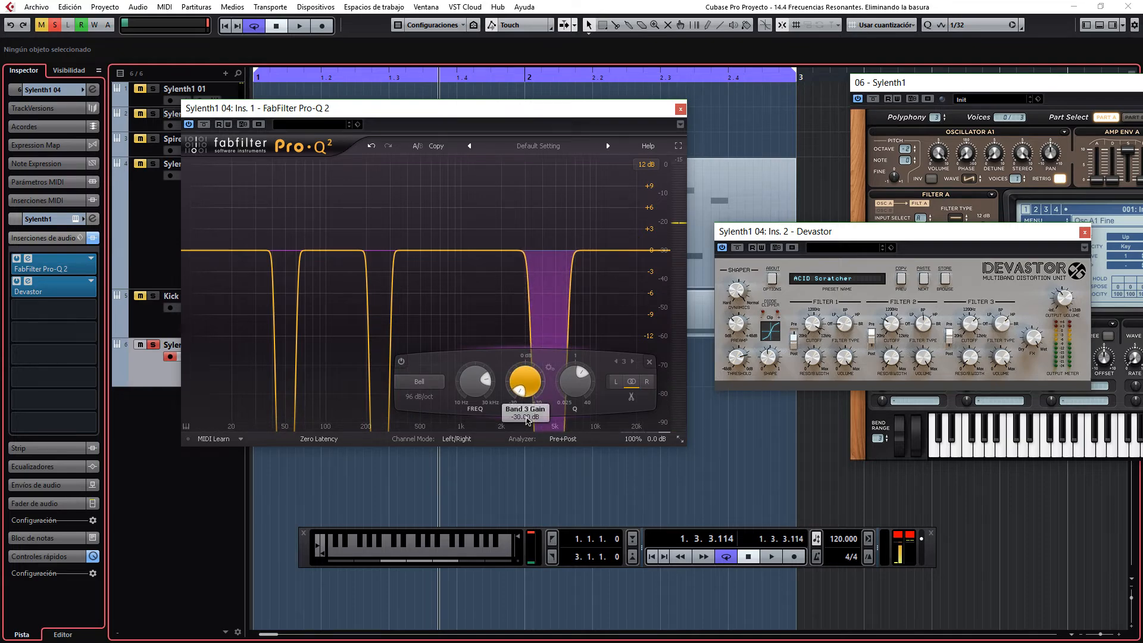
pyautogui.click(204, 125)
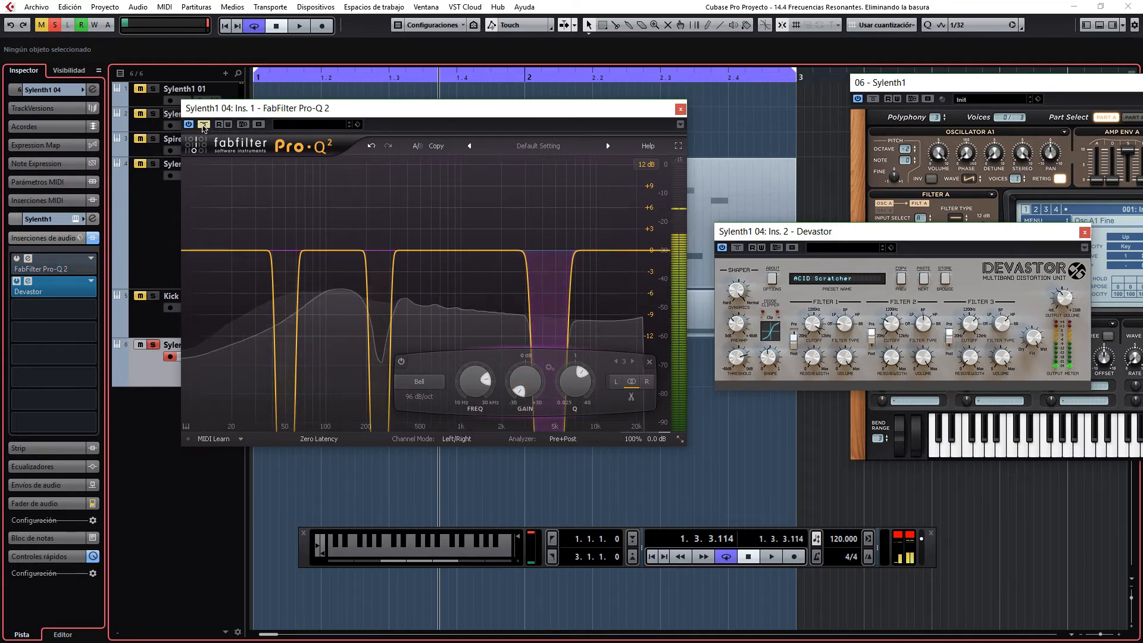
pyautogui.click(204, 125)
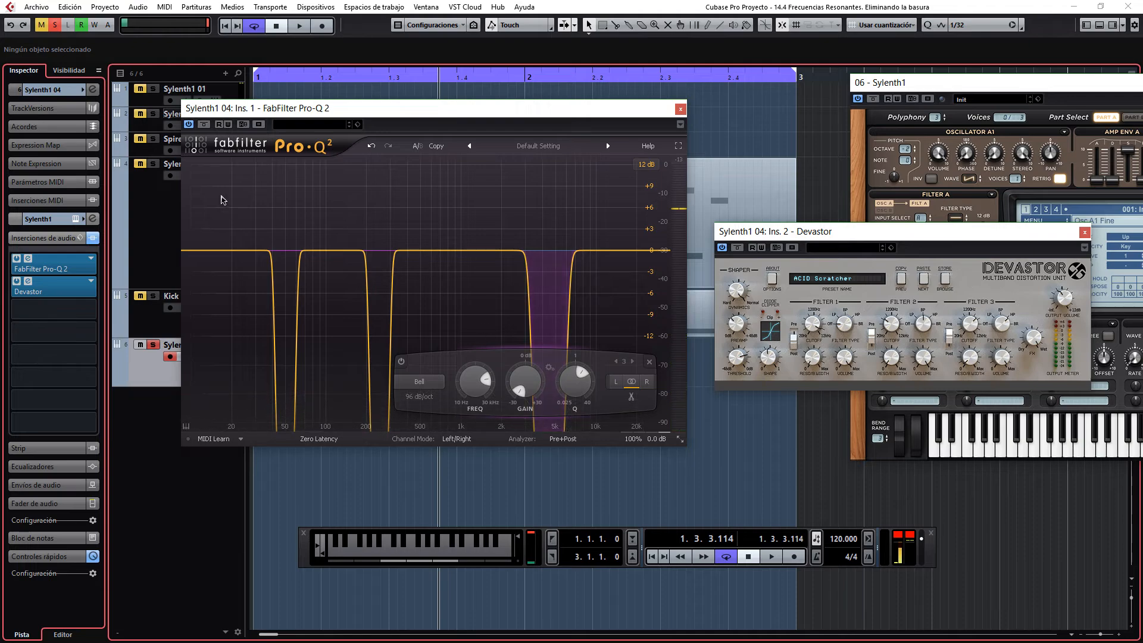
# - Select all three Pro-Q 2 bands and boost their gain together beyond +12 dB
pyautogui.moveTo(221, 200)
pyautogui.mouseDown()
pyautogui.moveTo(532, 257)
pyautogui.moveTo(664, 432)
pyautogui.mouseUp()
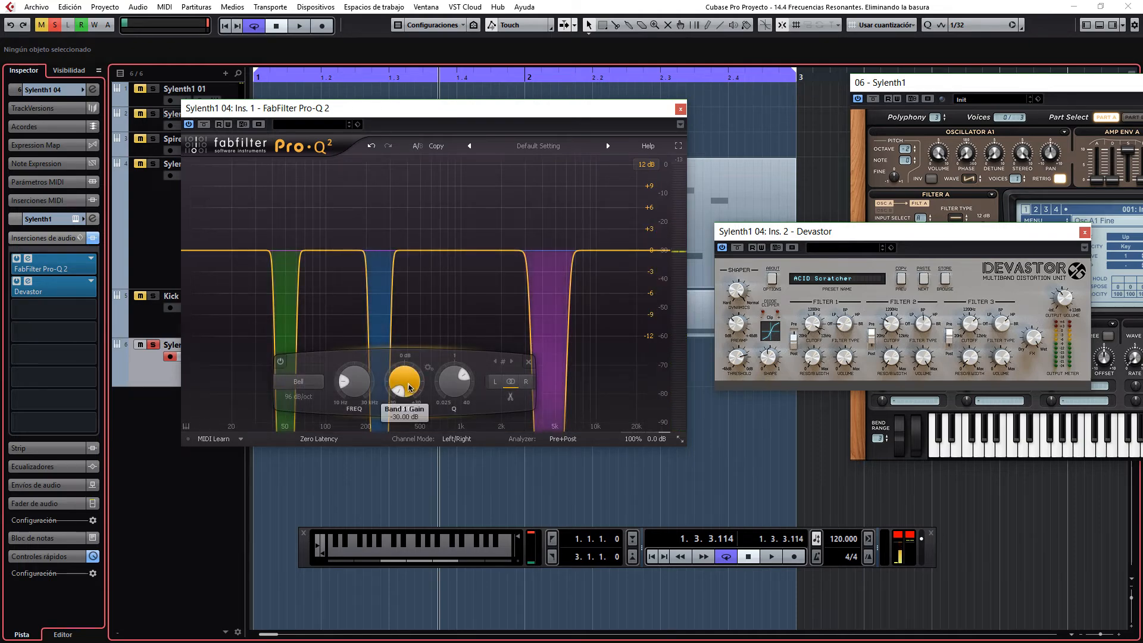
pyautogui.moveTo(408, 387); pyautogui.dragTo(411, 359)
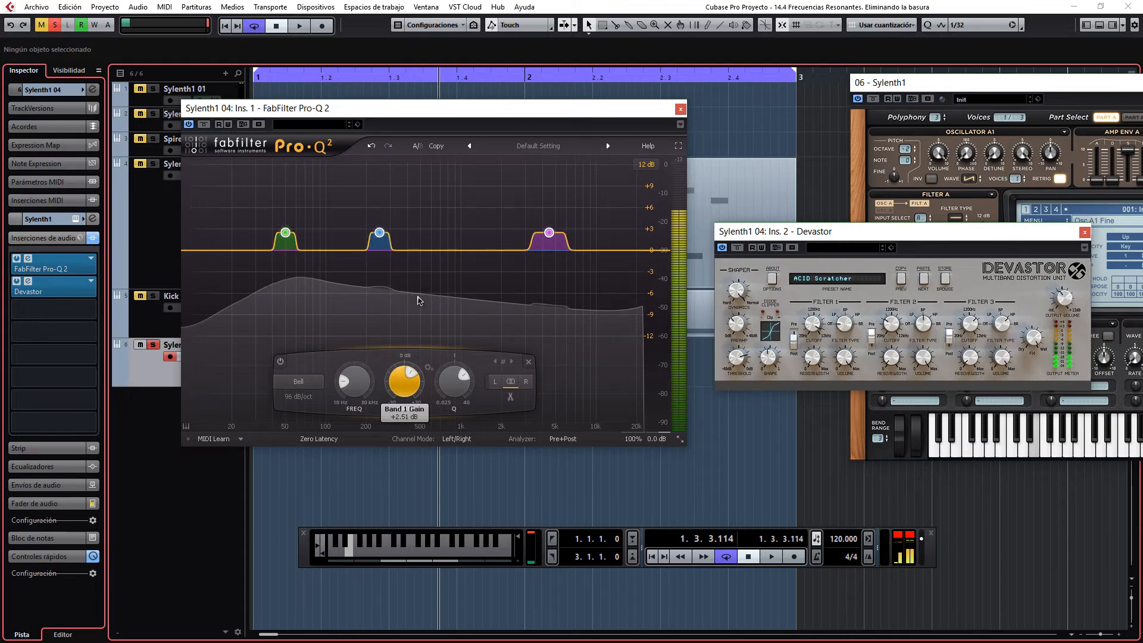
pyautogui.moveTo(420, 300); pyautogui.dragTo(422, 230)
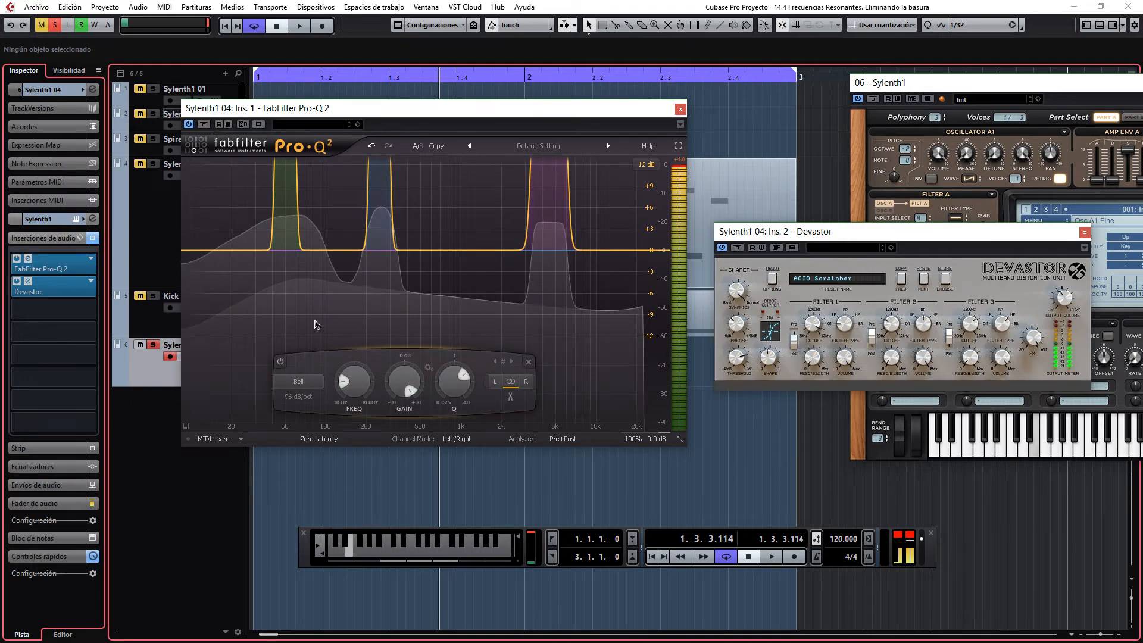
# - Sweep the frequencies of the three boosted bands together around 60–75 Hz for band 1 and play test notes
pyautogui.scroll(3, 353, 381)
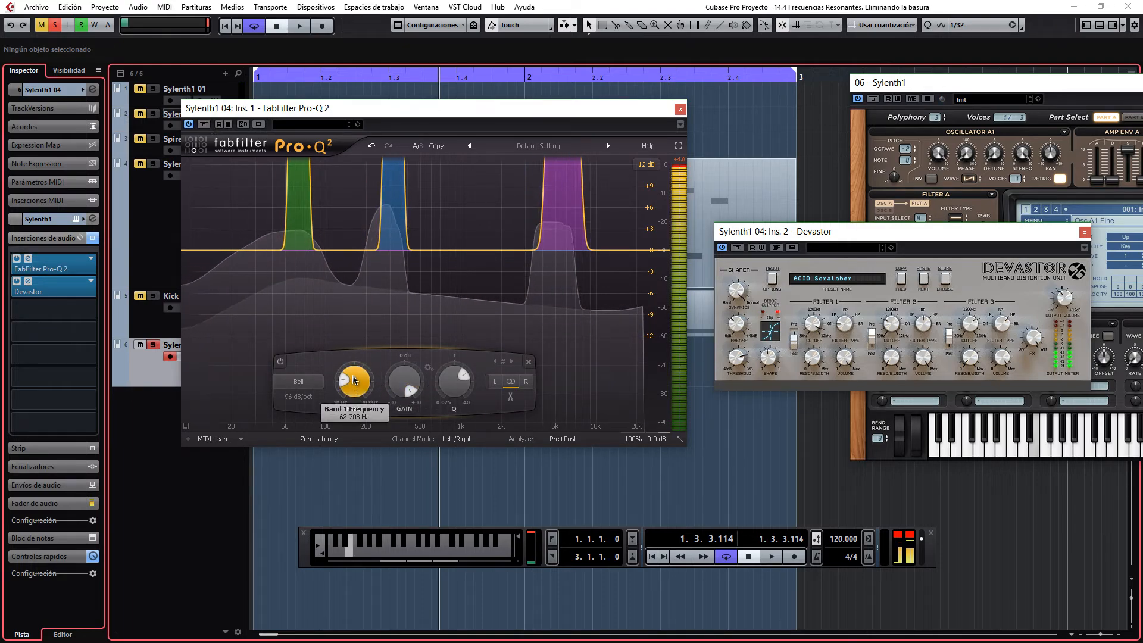
pyautogui.scroll(-2, 353, 381)
pyautogui.scroll(4, 354, 382)
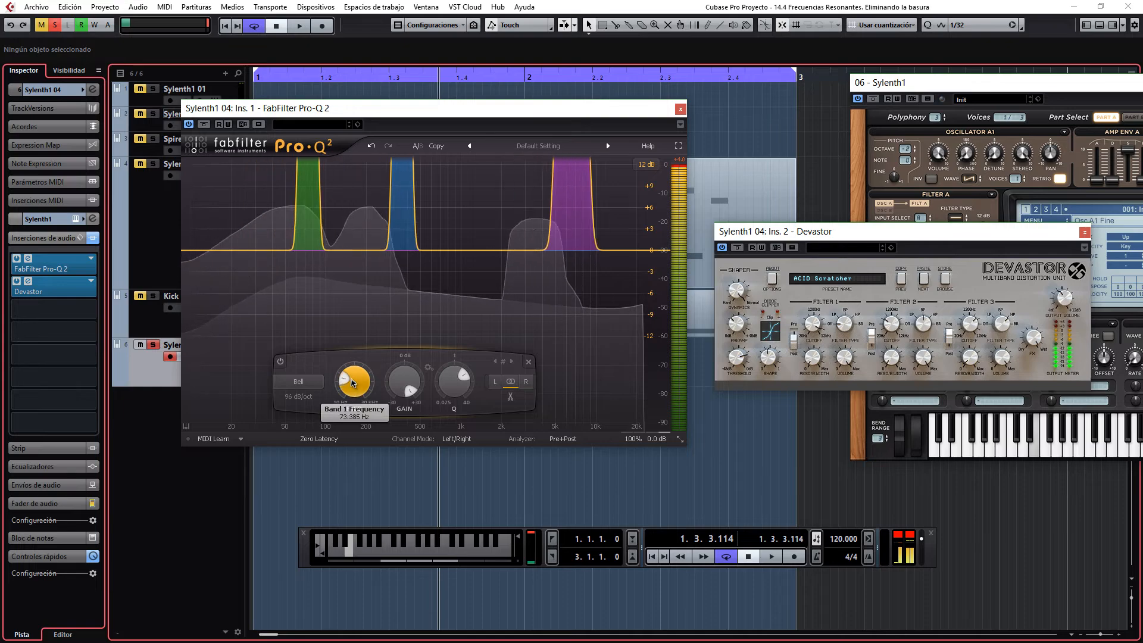
pyautogui.moveTo(352, 380)
pyautogui.mouseDown()
pyautogui.moveTo(353, 401)
pyautogui.moveTo(353, 386)
pyautogui.mouseUp()
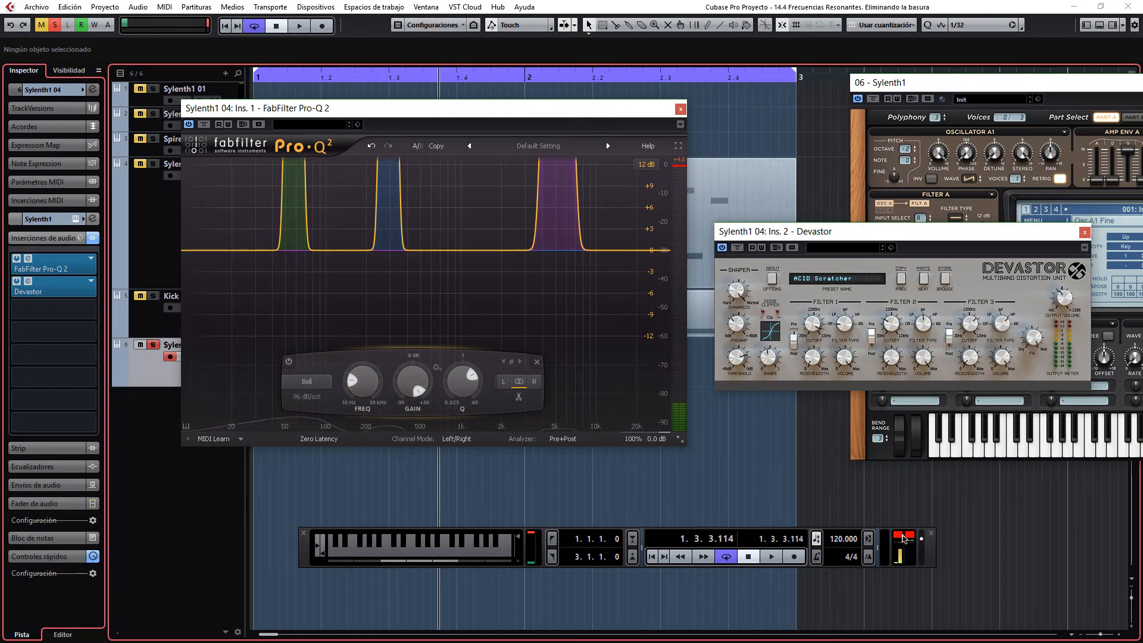
pyautogui.press('c')
pyautogui.press('c')
pyautogui.press('c')
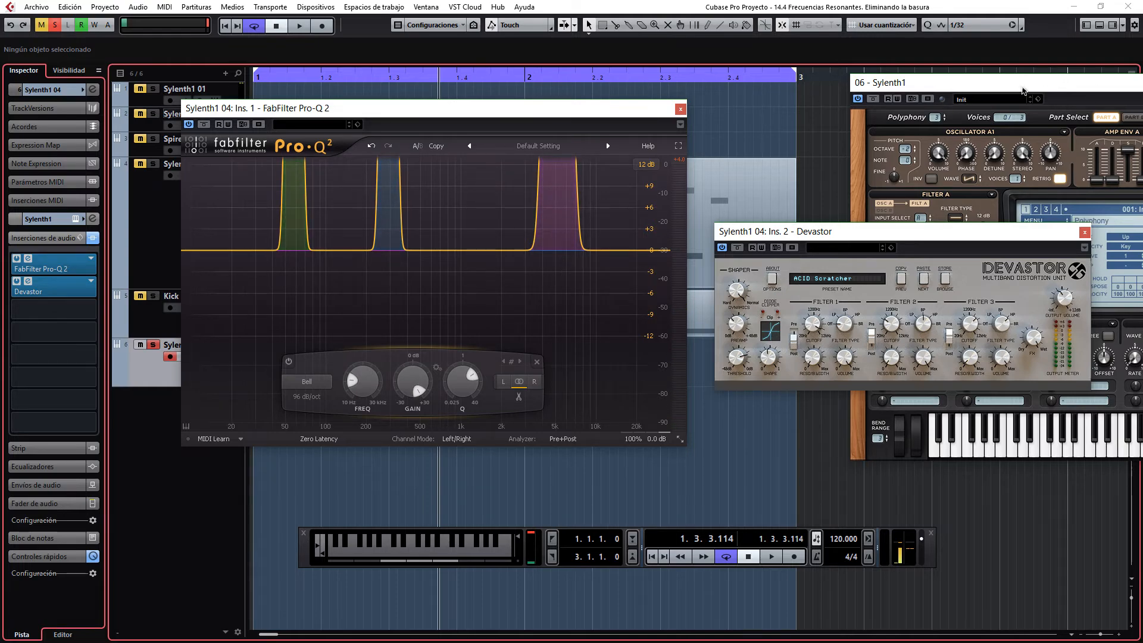
pyautogui.press('e')
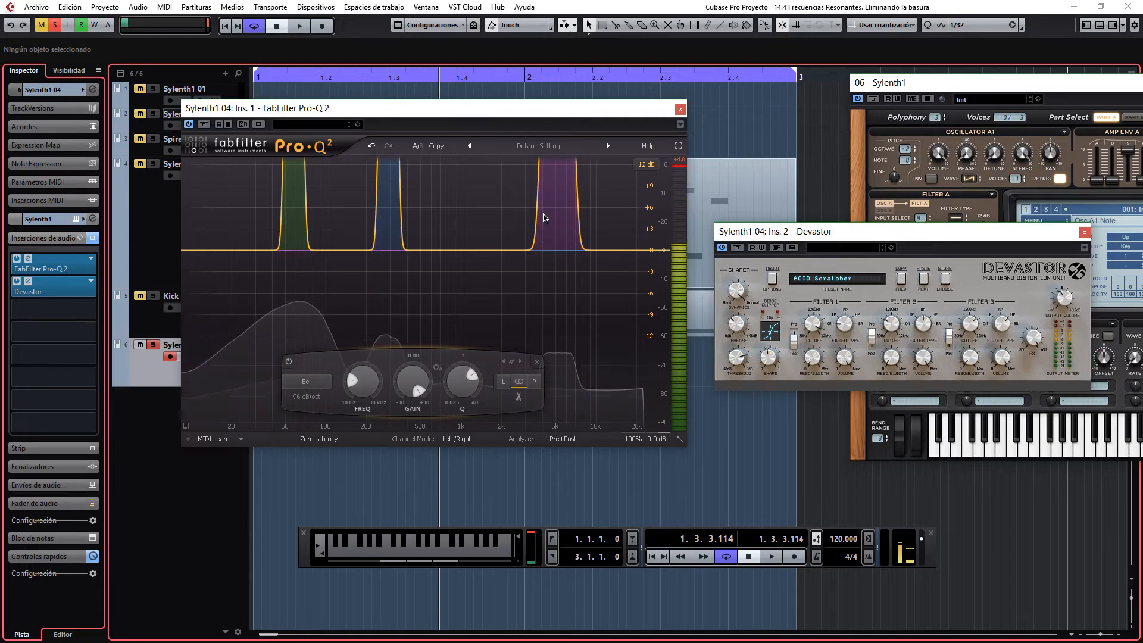
# - Add a Brickwall Limiter to insert slot 8 with a lowered threshold, and sweep the boosted Pro-Q 2 bands to higher frequencies
pyautogui.click(92, 423)
pyautogui.click(28, 509)
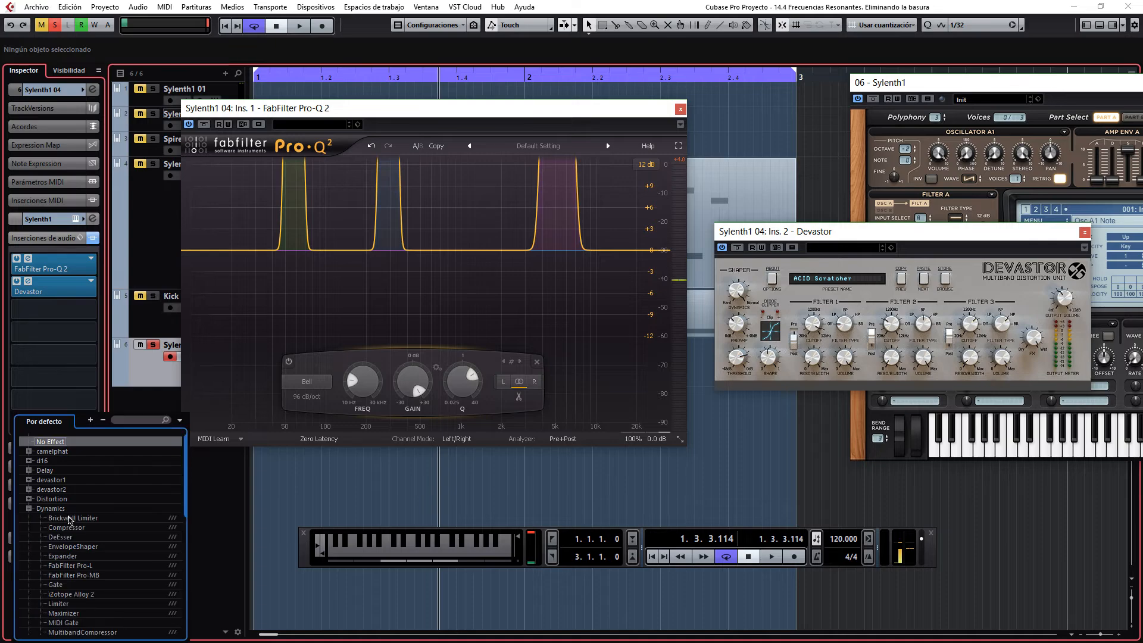
pyautogui.click(72, 519)
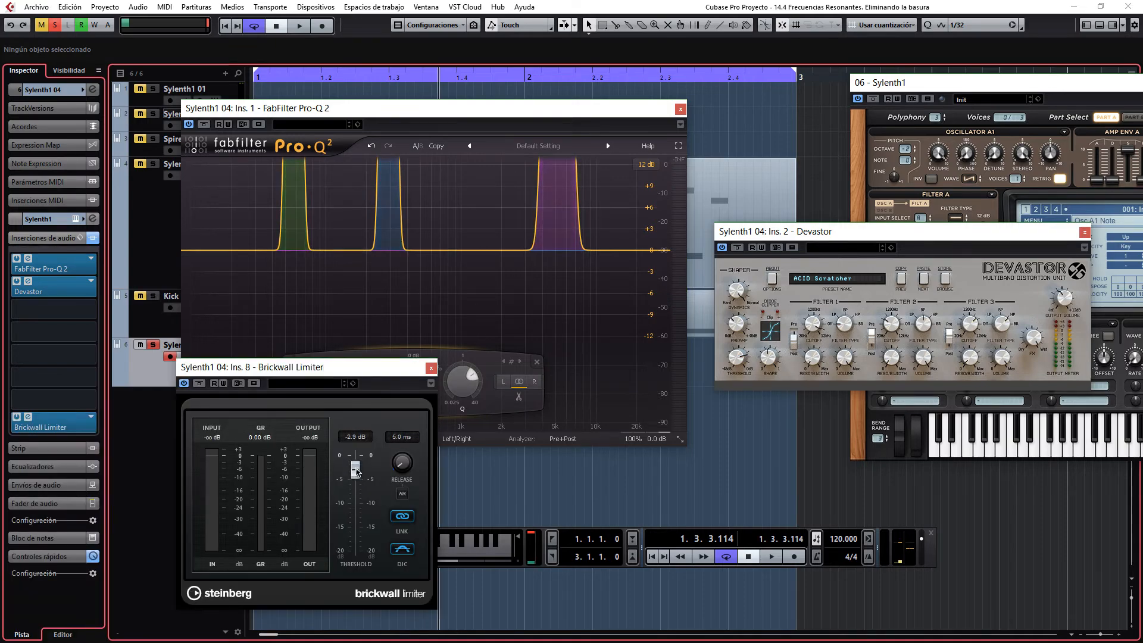
pyautogui.click(431, 368)
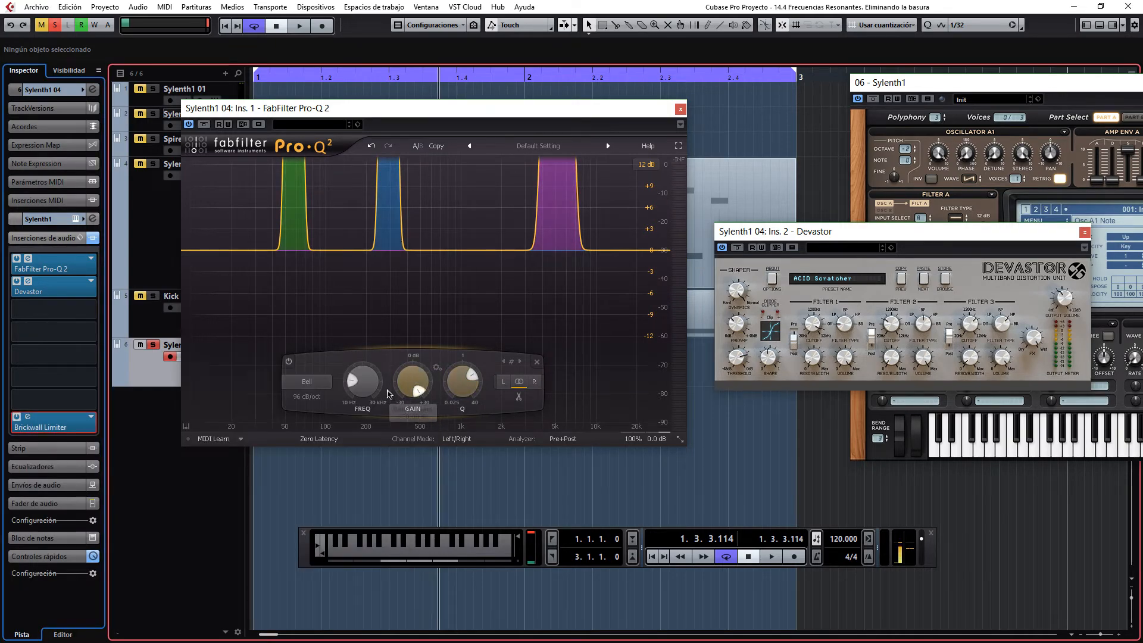
pyautogui.moveTo(371, 386); pyautogui.dragTo(352, 350)
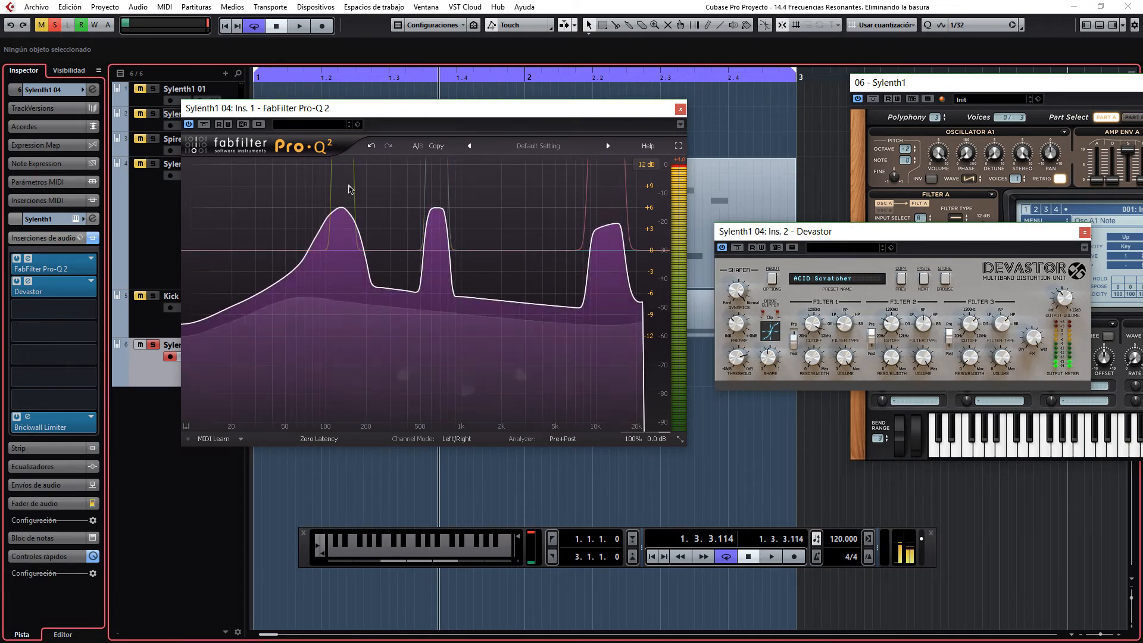
# - Bring Sylenth1 into full view, set Filter A to Lowpass, and adjust its cutoff to 5.467 while playing notes
pyautogui.moveTo(851, 232); pyautogui.dragTo(531, 363)
pyautogui.moveTo(989, 84); pyautogui.dragTo(620, 97)
pyautogui.click(587, 234)
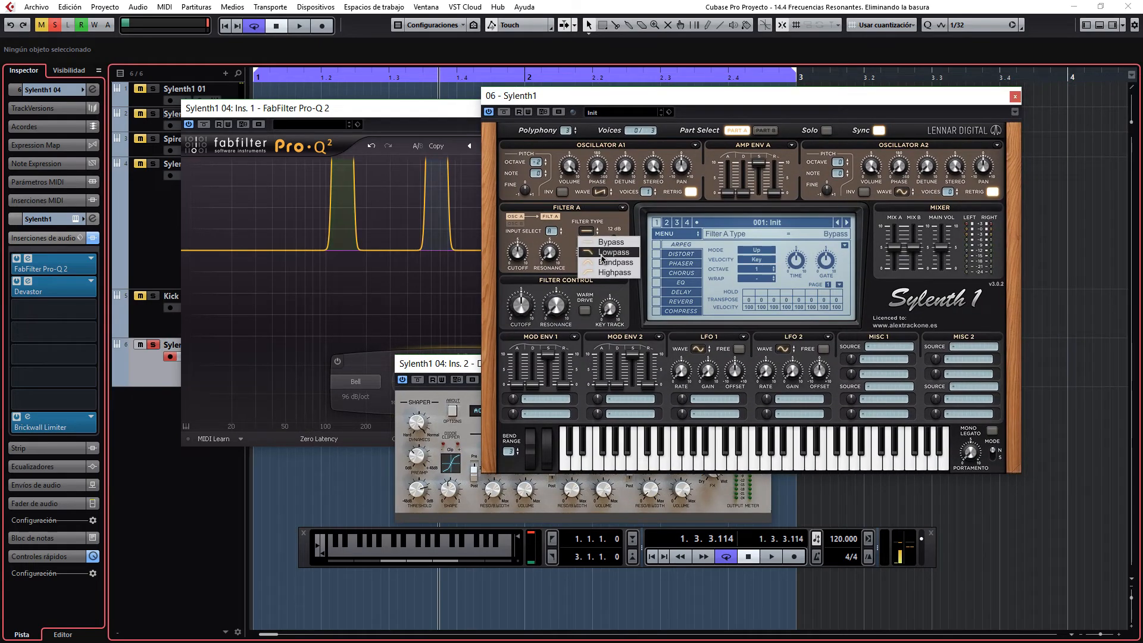
pyautogui.click(602, 253)
pyautogui.press('c')
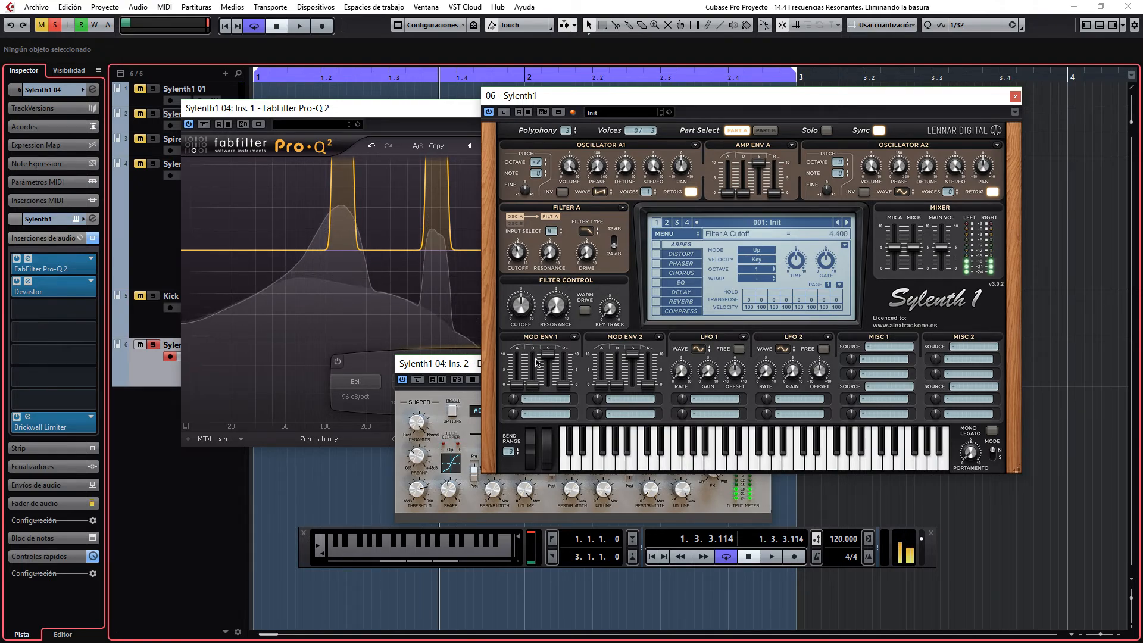
pyautogui.press('c')
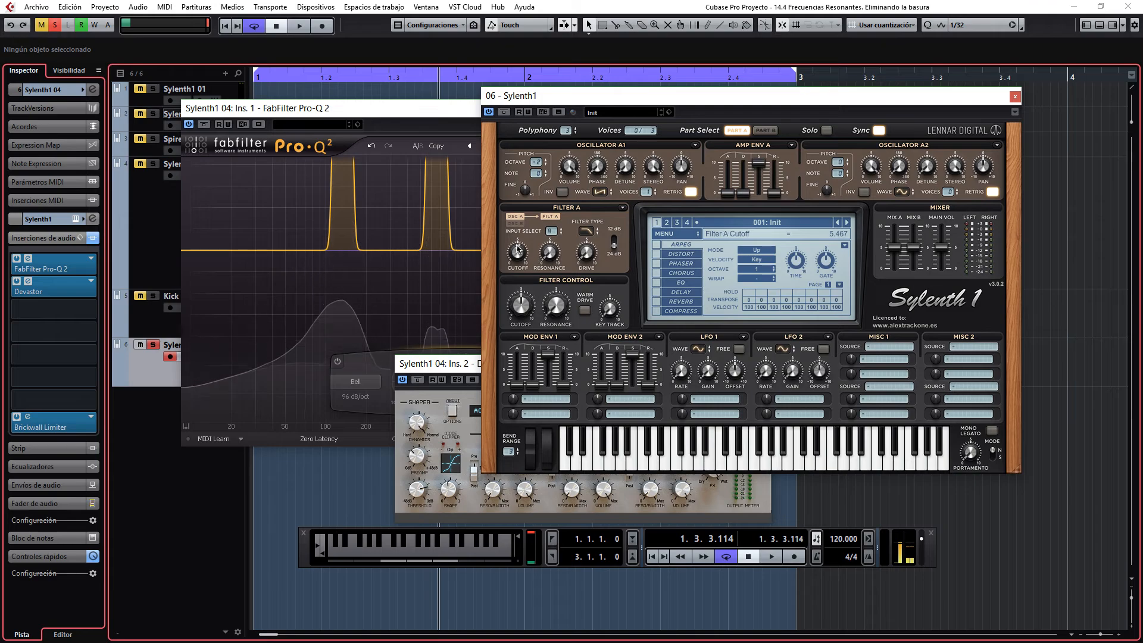
# - Move Sylenth1 clear of the equalizer, raise Filter A's resonance to 10 while playing notes, and adjust the resonance in Filter Control
pyautogui.moveTo(662, 105); pyautogui.dragTo(760, 83)
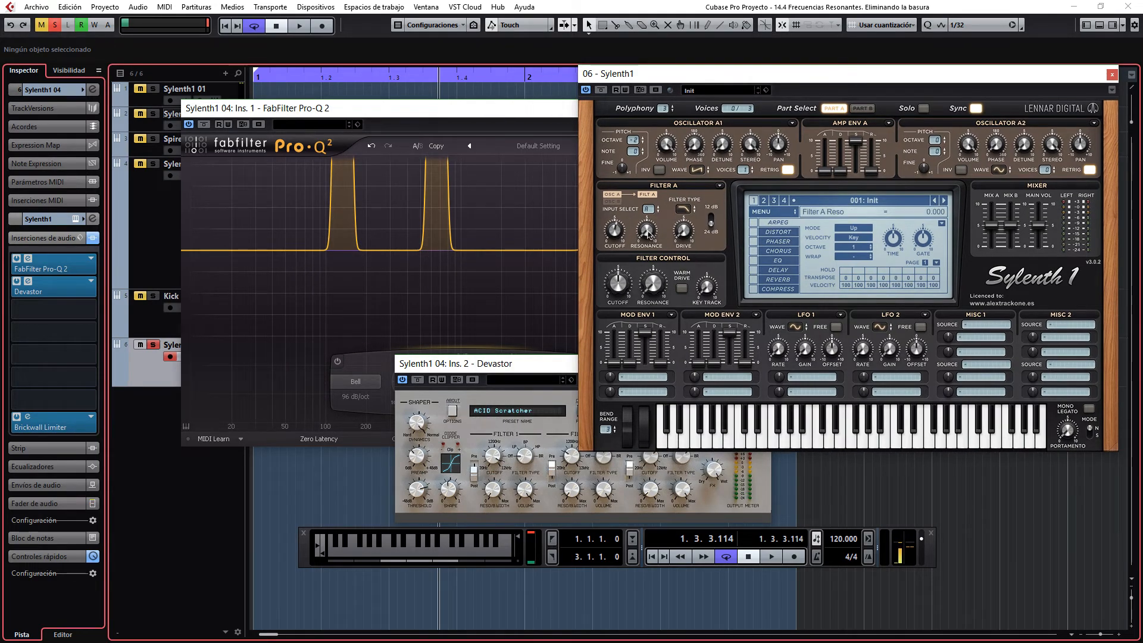
pyautogui.press('c')
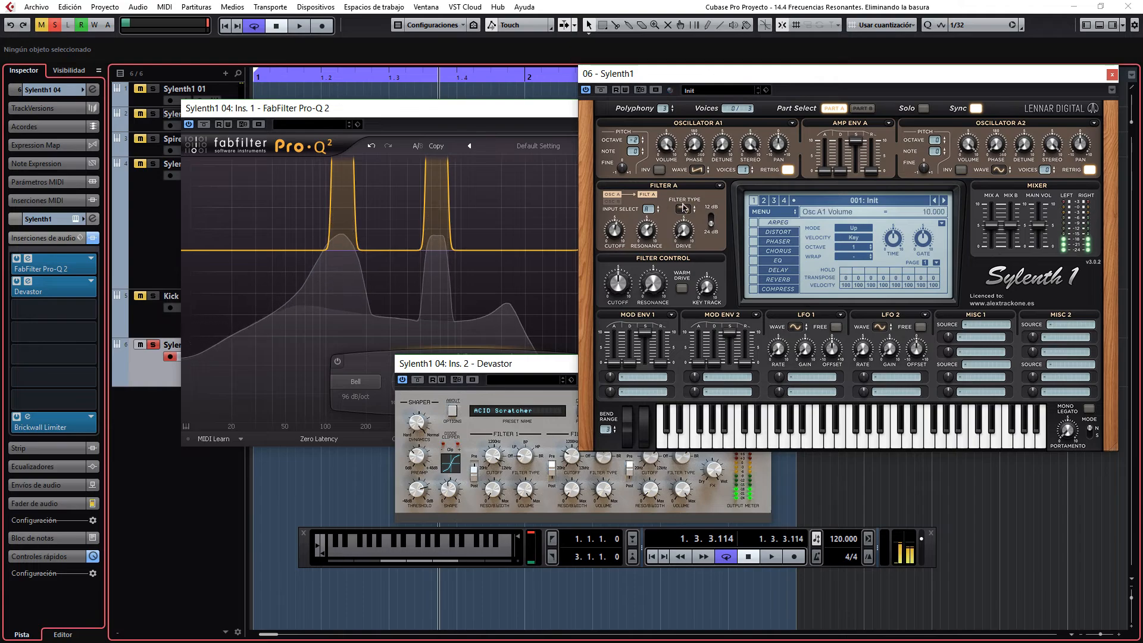
pyautogui.press('c')
pyautogui.press('c')
pyautogui.moveTo(653, 230); pyautogui.dragTo(653, 229)
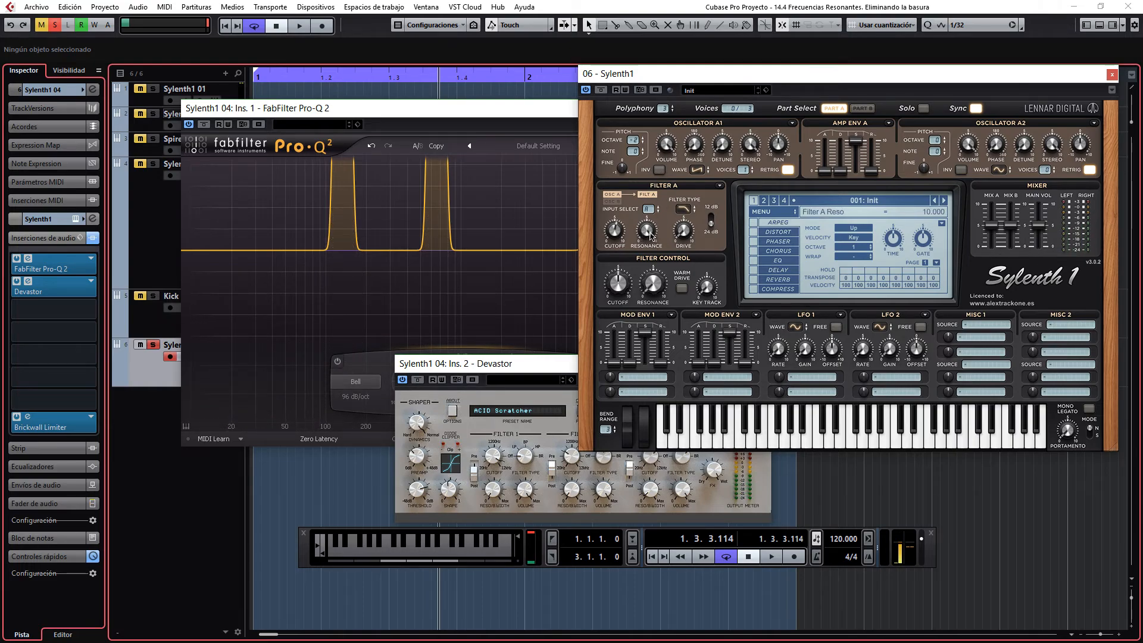
pyautogui.press('c')
pyautogui.moveTo(650, 236)
pyautogui.mouseDown()
pyautogui.moveTo(644, 303)
pyautogui.moveTo(647, 229)
pyautogui.mouseUp()
pyautogui.press('c')
pyautogui.press('c')
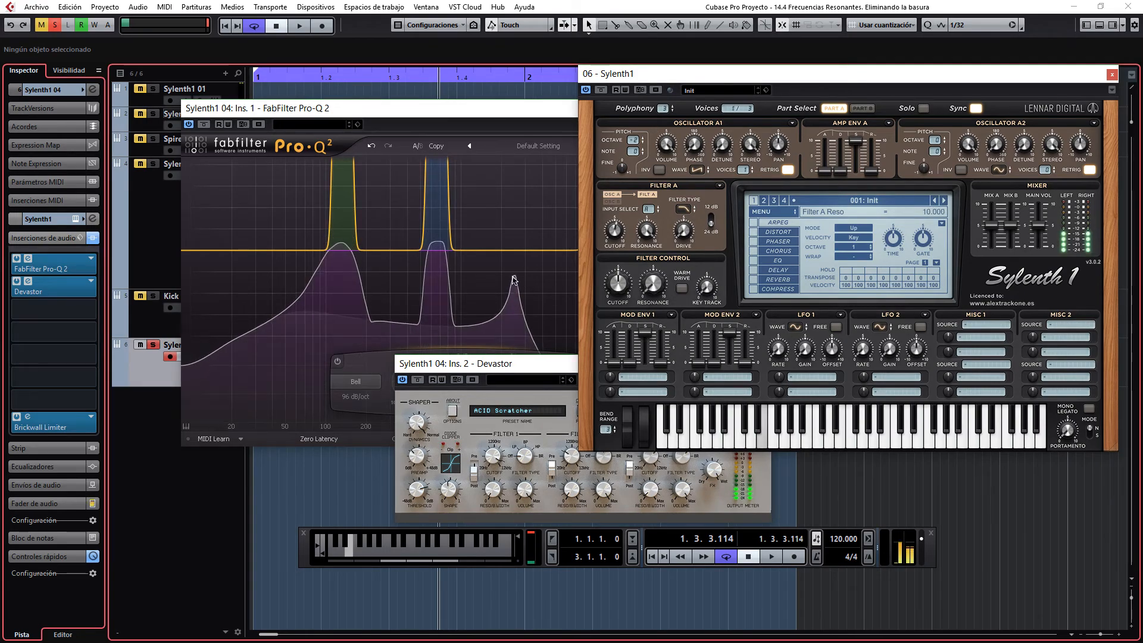
pyautogui.press('c')
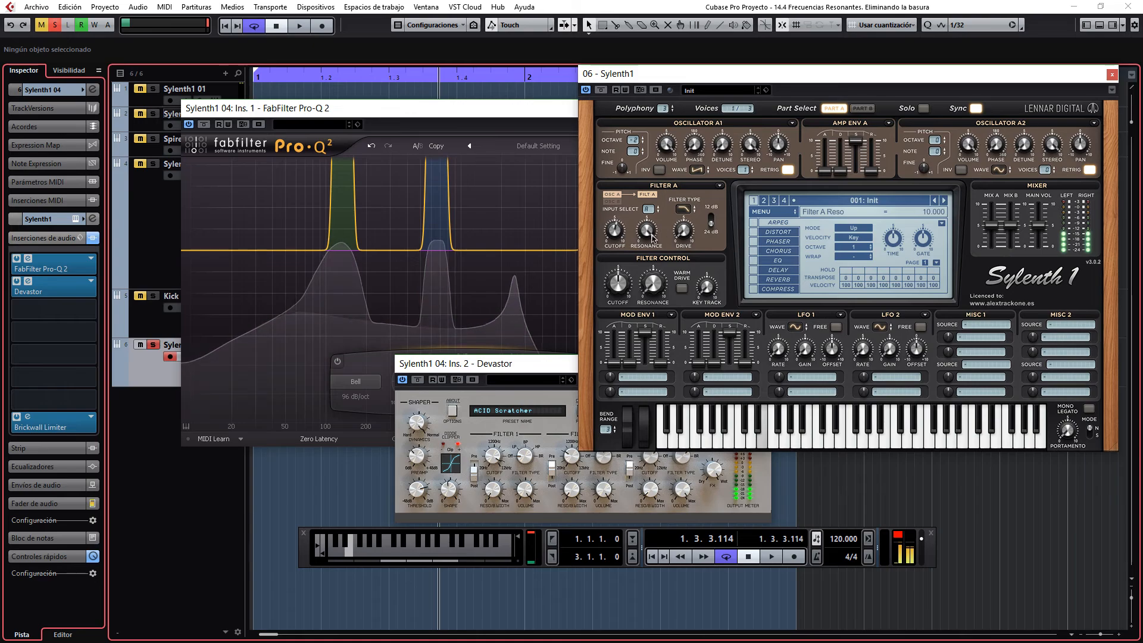
pyautogui.moveTo(647, 288); pyautogui.dragTo(649, 239)
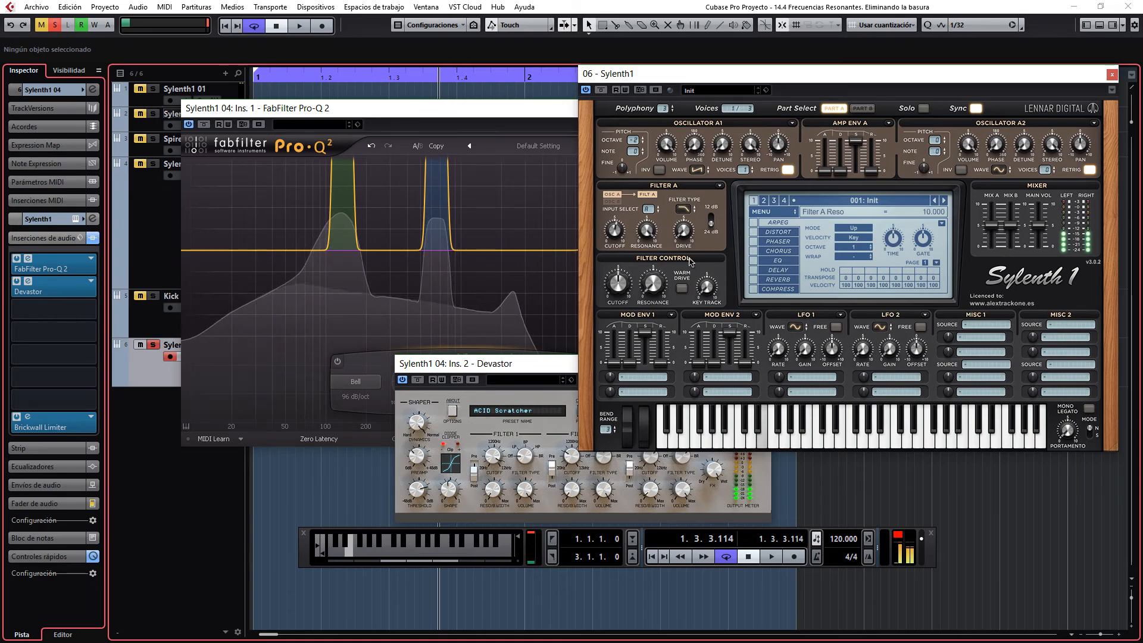
# - Adjust Filter A's drive with a 24 dB slope, and enable Sylenth1's OverDrive distortion and EQ effects
pyautogui.moveTo(686, 232); pyautogui.dragTo(718, 104)
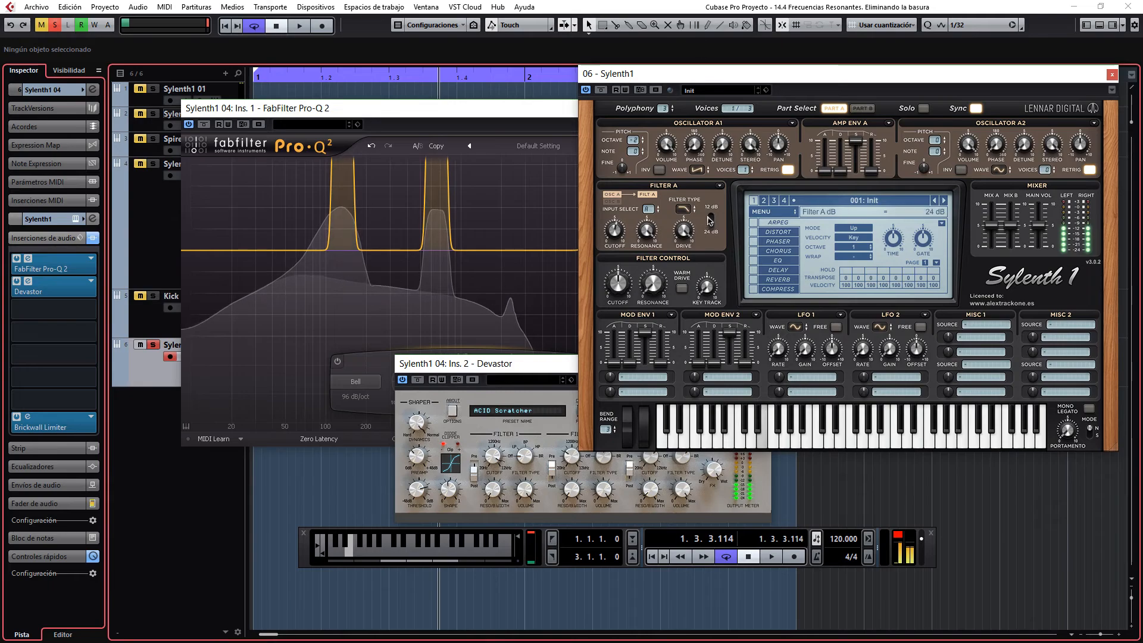
pyautogui.click(753, 232)
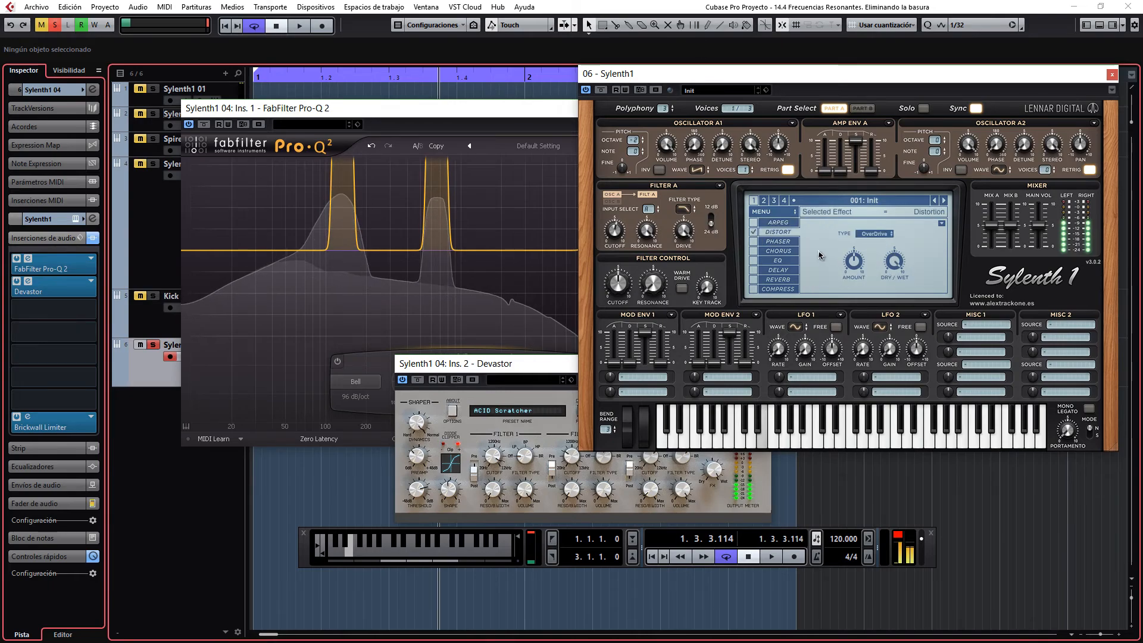
pyautogui.click(779, 261)
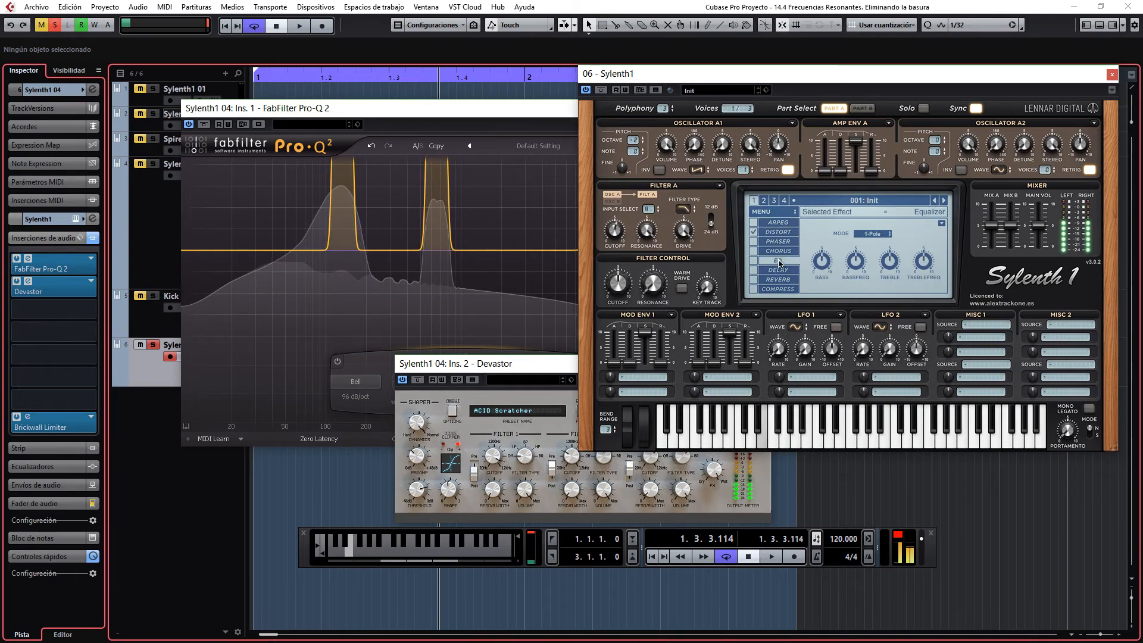
pyautogui.click(889, 263)
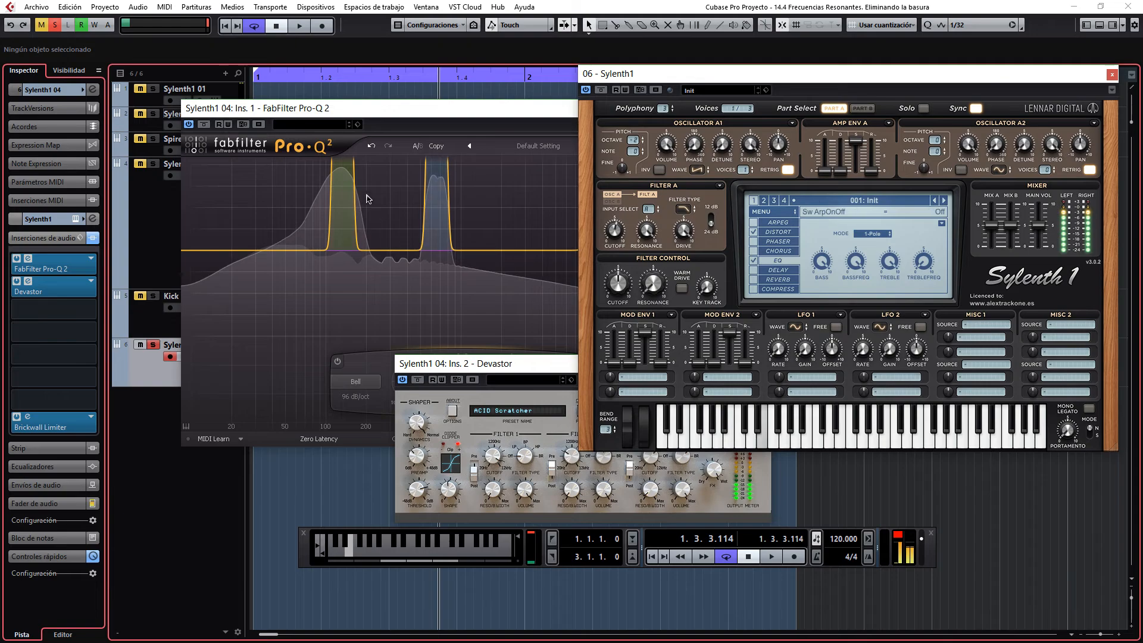
# - Bring Pro-Q 2 forward, cut all three bands together, and boost them again to about +21.65 dB to compare
pyautogui.click(489, 316)
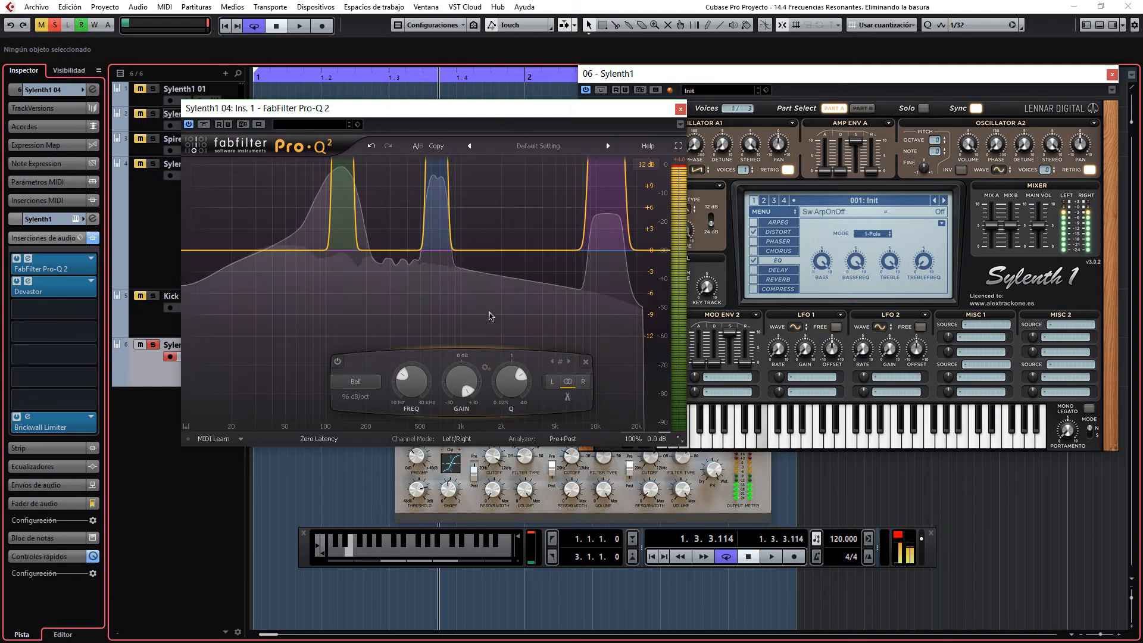
pyautogui.moveTo(461, 412); pyautogui.dragTo(461, 464)
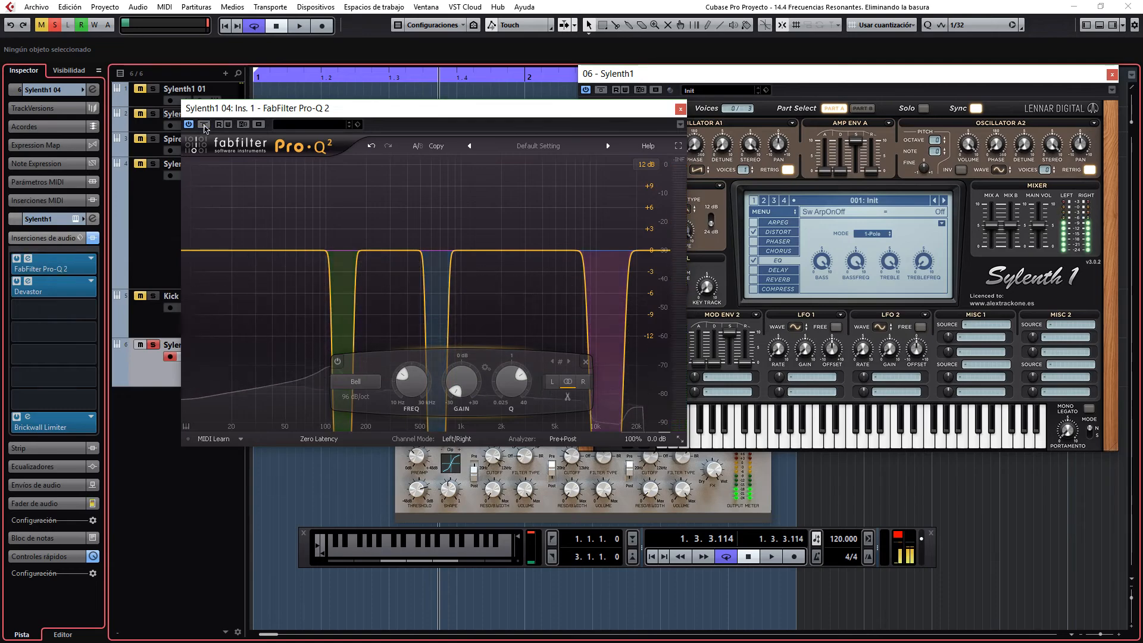
pyautogui.moveTo(458, 380); pyautogui.dragTo(487, 263)
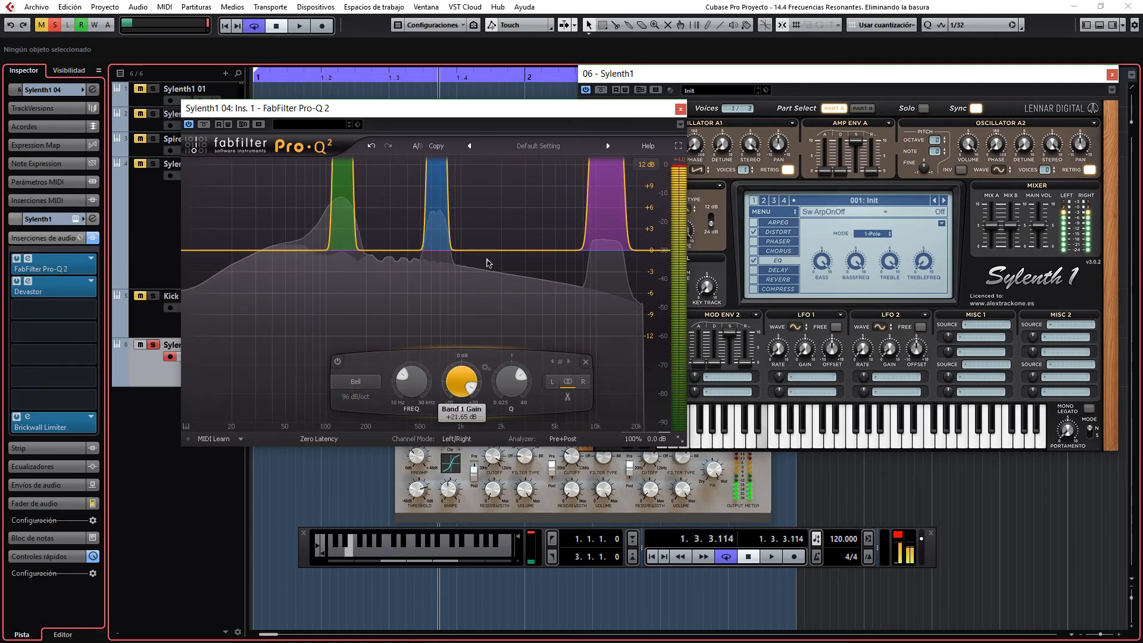
# - Sweep the three bands down until band 1 reaches about 12 Hz, and restore their boost with band 1 near 66 Hz
pyautogui.moveTo(410, 382); pyautogui.dragTo(444, 452)
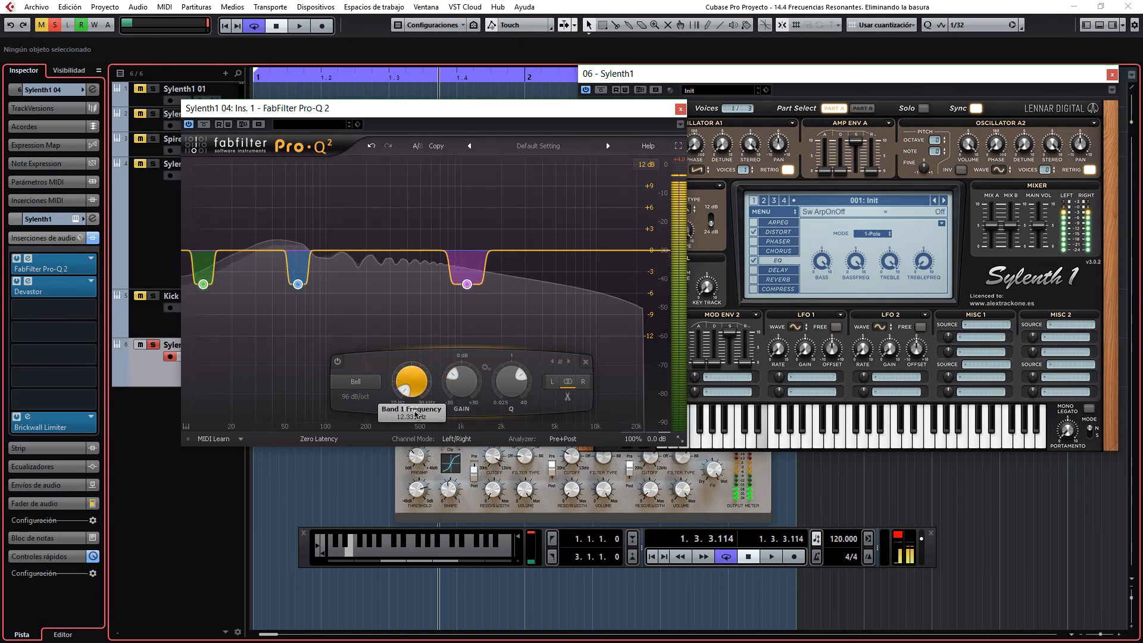
pyautogui.moveTo(439, 381); pyautogui.dragTo(470, 329)
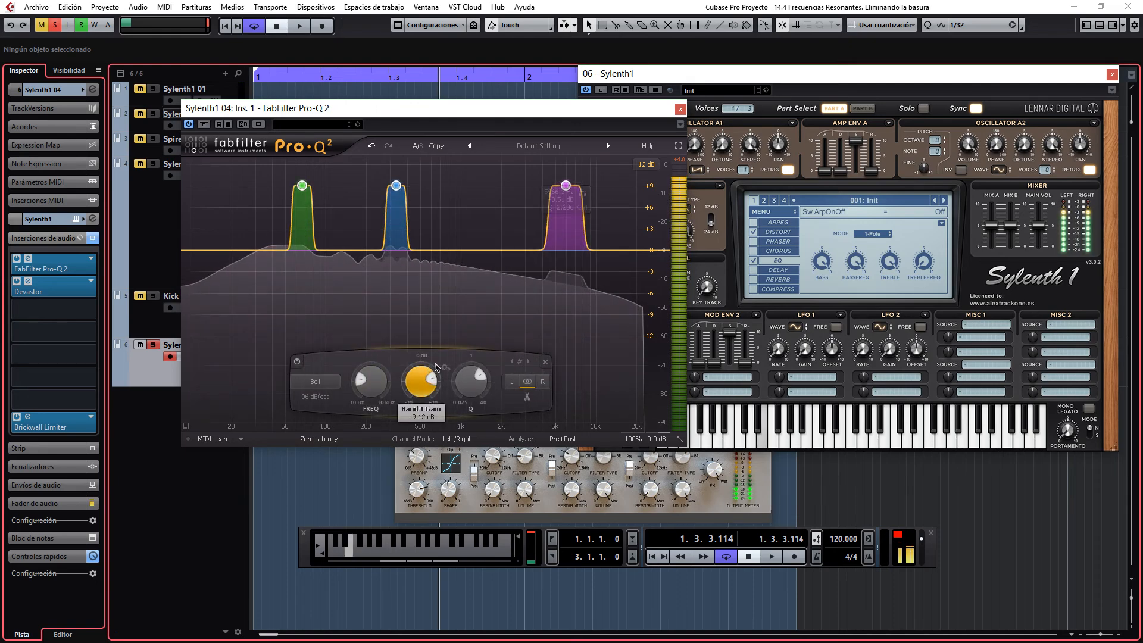
pyautogui.moveTo(437, 367); pyautogui.dragTo(447, 346)
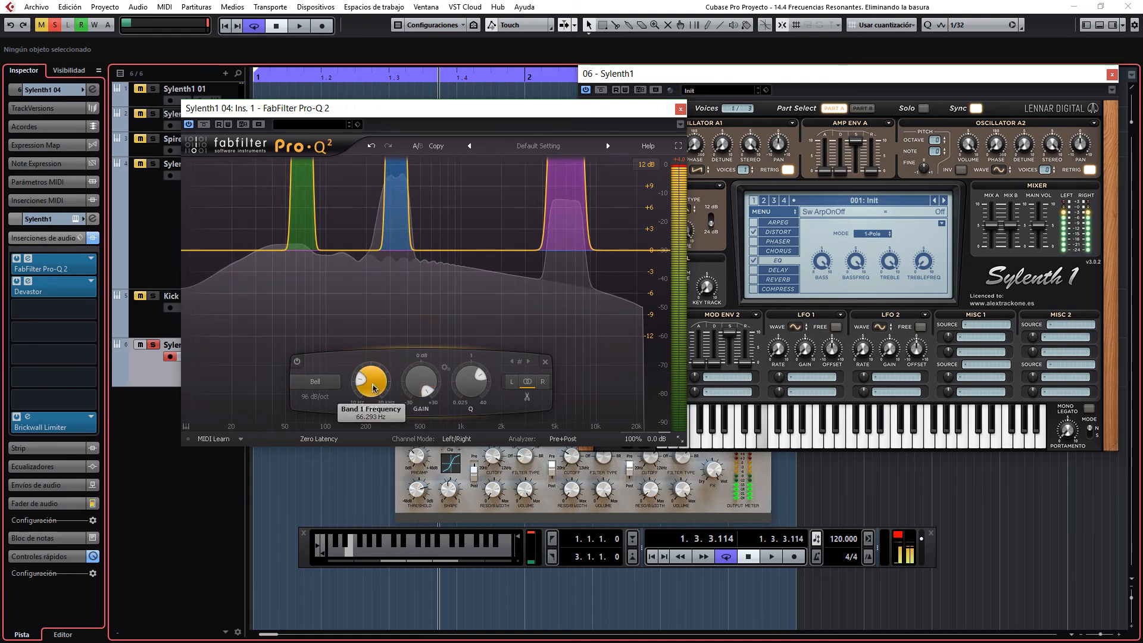
# - Set the slope of the three bands to 12 dB/oct and sweep their frequencies to hear the wider boost
pyautogui.click(327, 397)
pyautogui.click(330, 411)
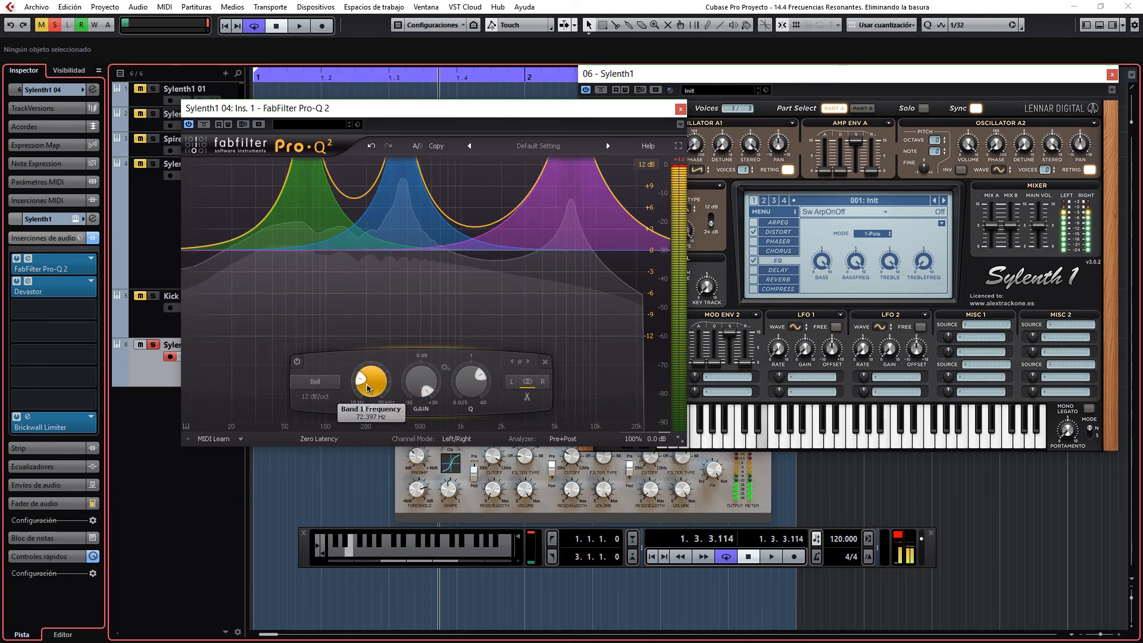
pyautogui.moveTo(371, 395); pyautogui.dragTo(371, 387)
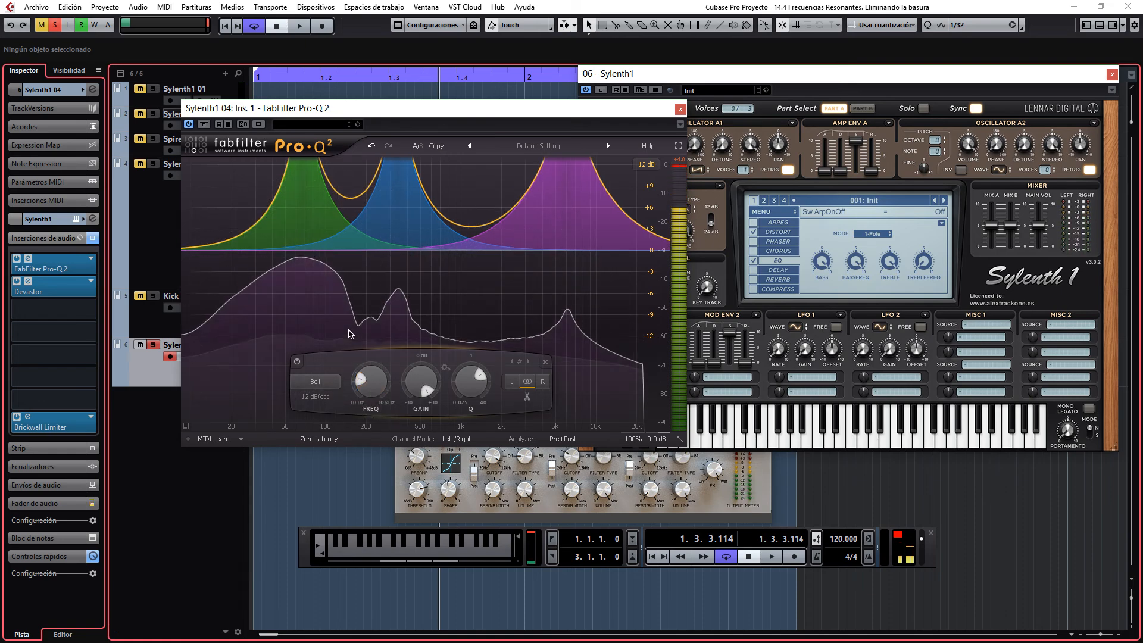
# - Set the slope of the three bands to 72 dB/oct and sweep their frequencies together
pyautogui.click(306, 398)
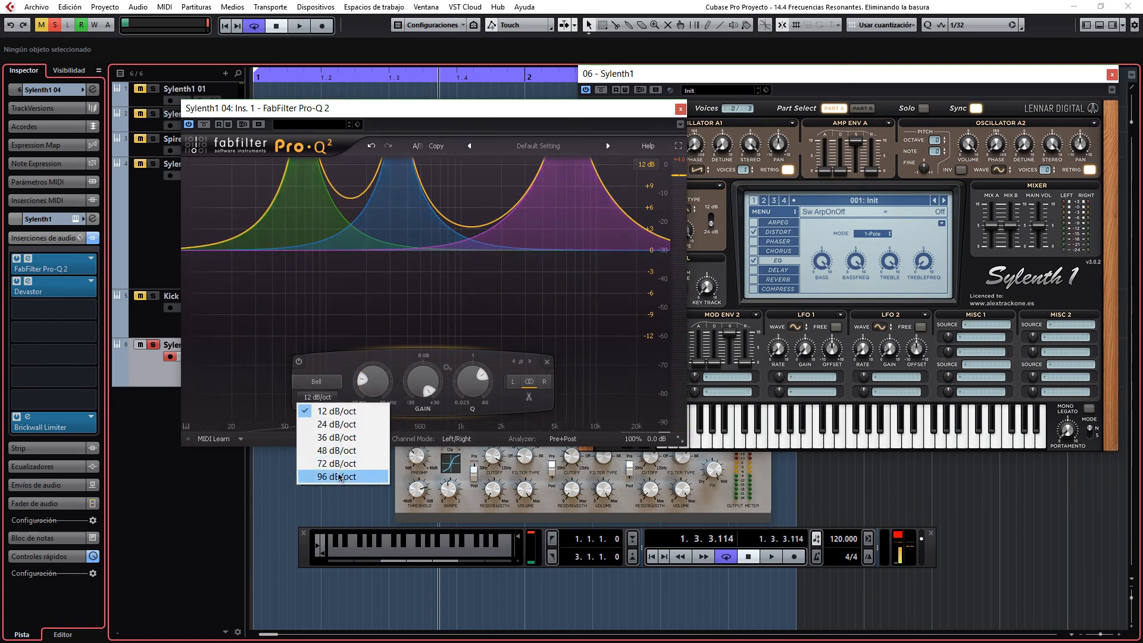
pyautogui.click(324, 464)
pyautogui.moveTo(373, 392)
pyautogui.mouseDown()
pyautogui.moveTo(375, 379)
pyautogui.moveTo(373, 421)
pyautogui.moveTo(374, 387)
pyautogui.mouseUp()
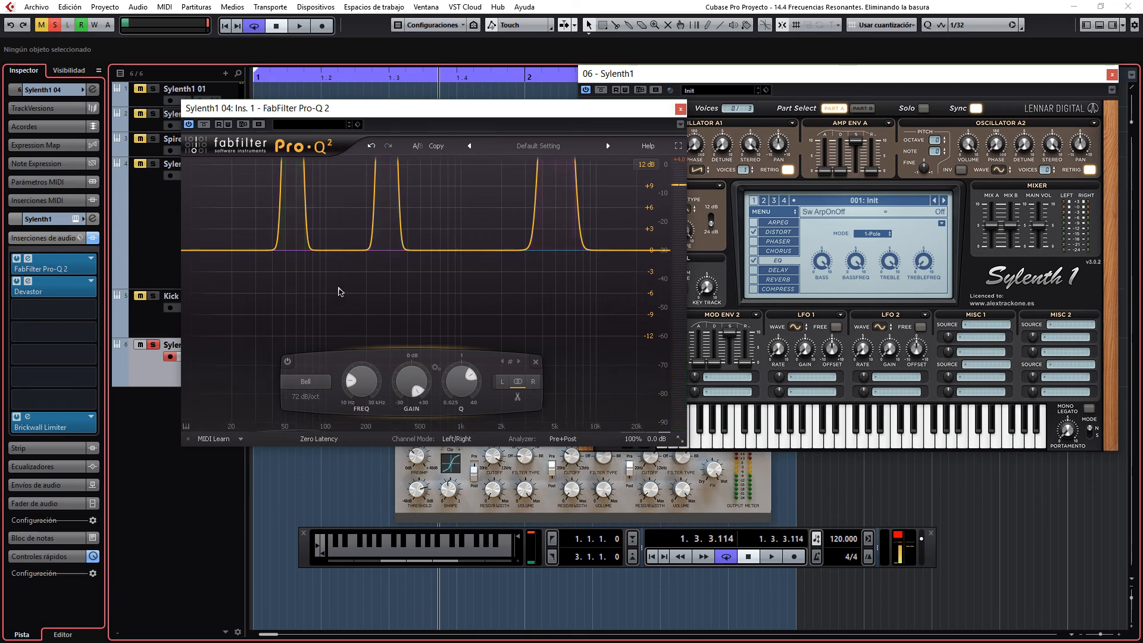
# - Cut only the lowest Pro-Q 2 band, and sweep the two boosted upper bands together to higher frequencies
pyautogui.moveTo(339, 289); pyautogui.dragTo(192, 158)
pyautogui.moveTo(323, 397); pyautogui.dragTo(332, 564)
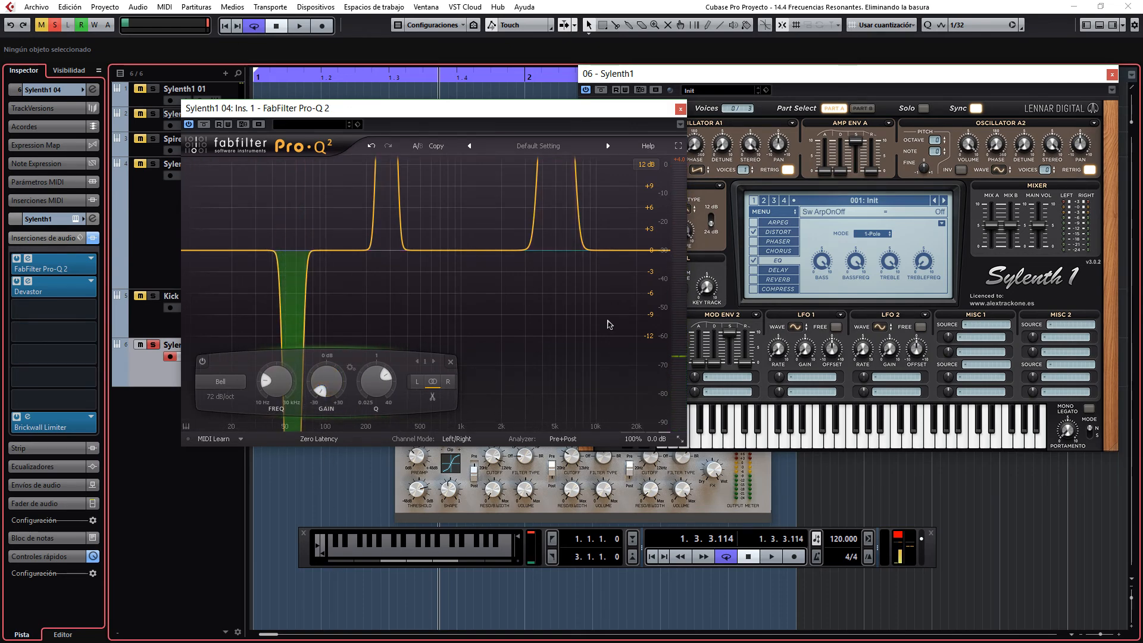
pyautogui.moveTo(614, 311); pyautogui.dragTo(335, 158)
pyautogui.moveTo(412, 384); pyautogui.dragTo(427, 296)
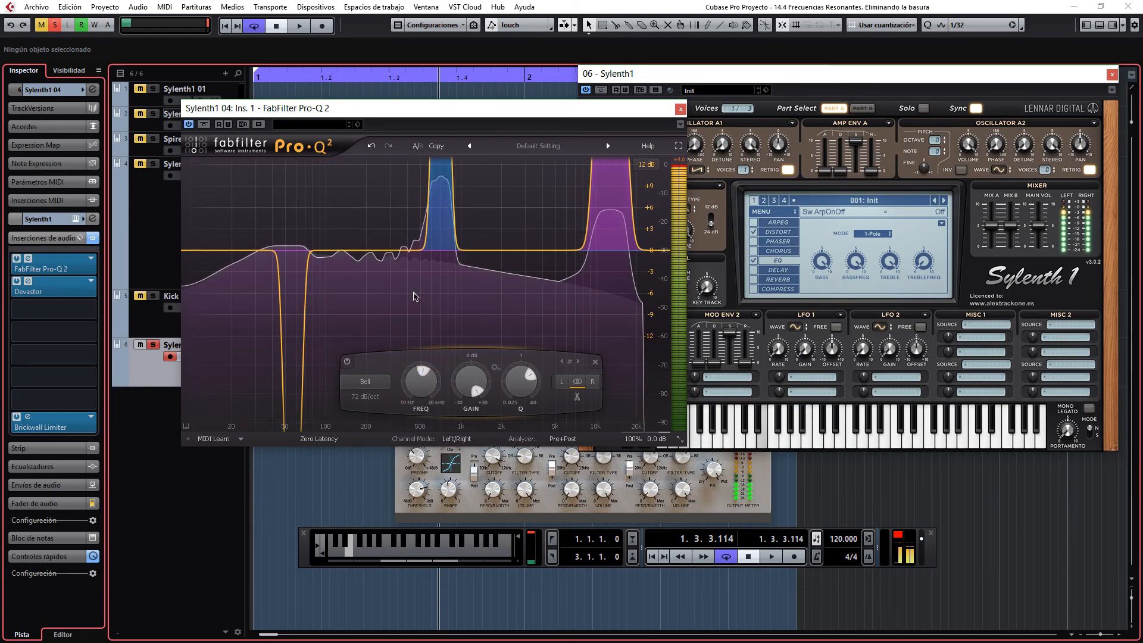
# - Bring Devastor forward and toggle its bypass to compare the sound with and without distortion
pyautogui.click(716, 510)
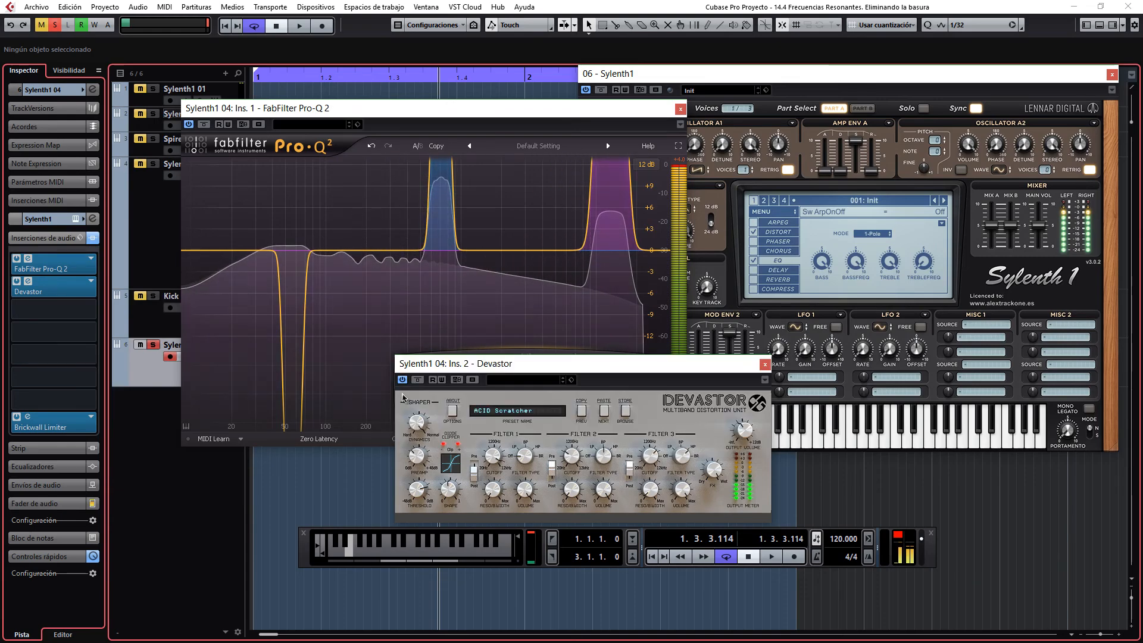
pyautogui.click(418, 379)
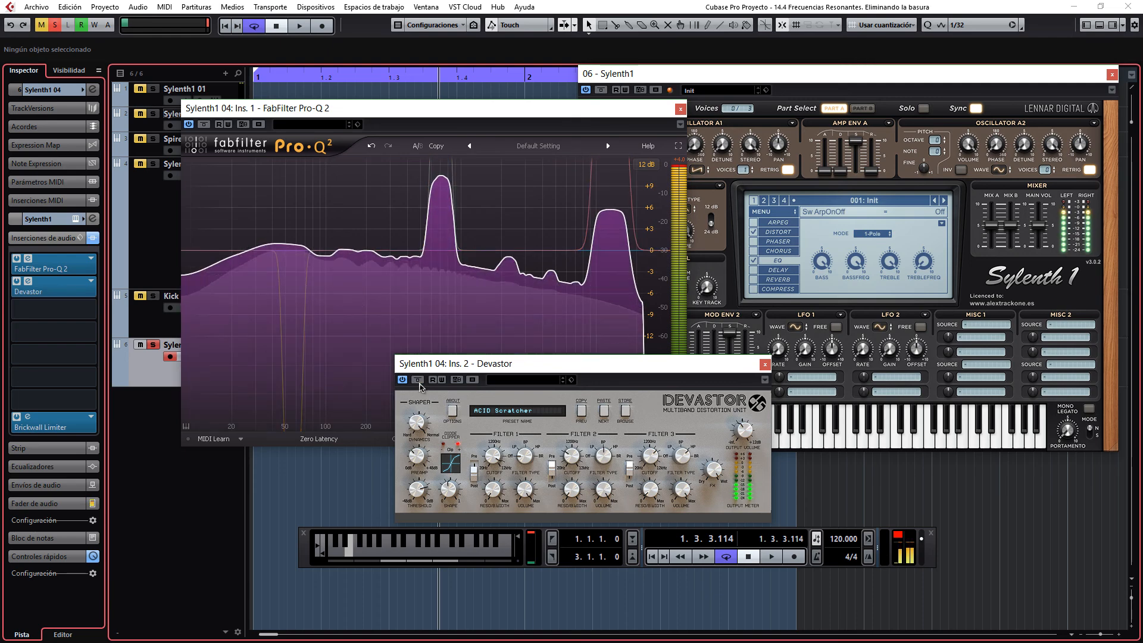
pyautogui.click(420, 384)
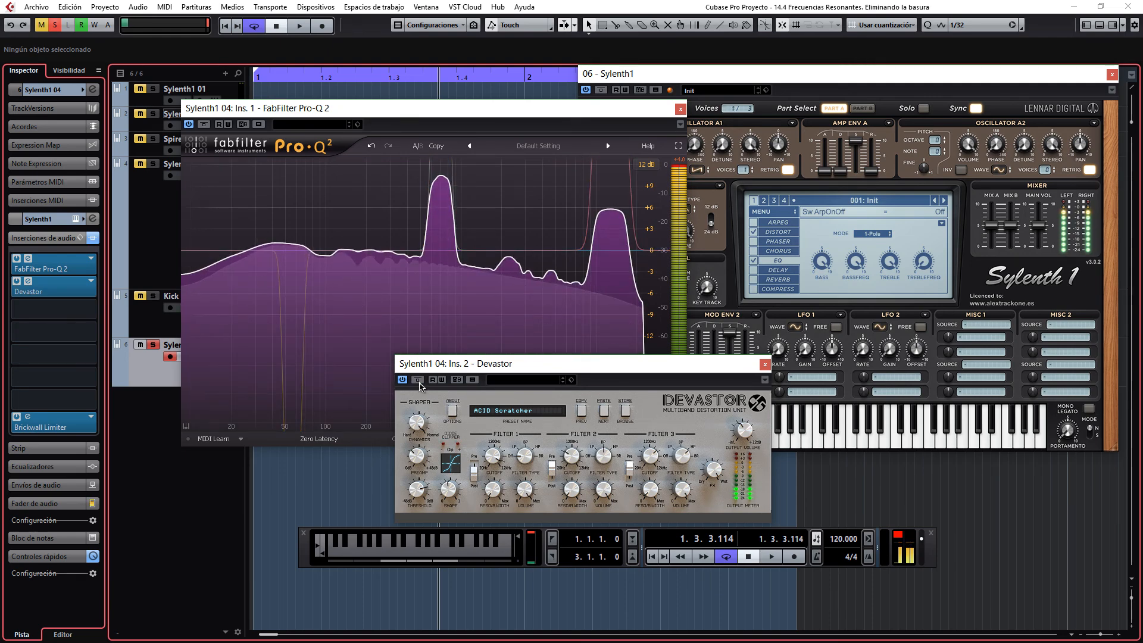